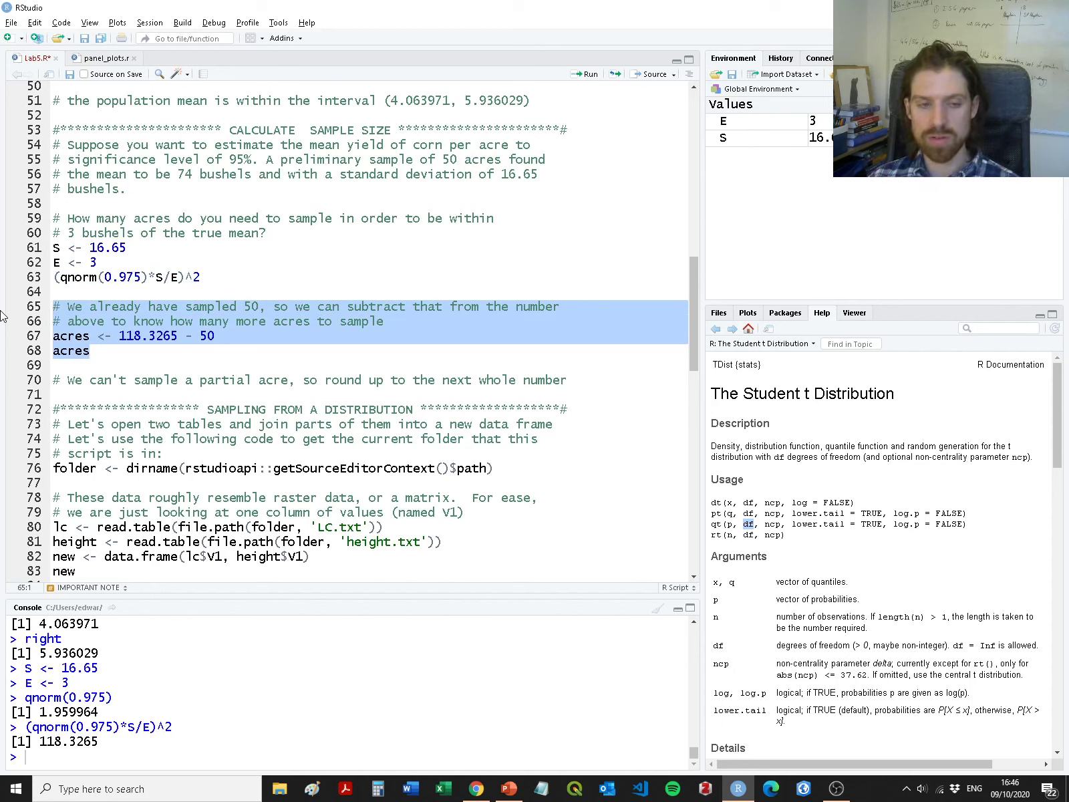
Run the lines that compute acres as 118.3265 - 50 and print it, and compare the result with the PowerPoint example slide.
{"action": "key", "text": "ctrl+Return"}
{"action": "left_click_drag", "start_coordinate": [40, 741], "coordinate": [101, 742]}
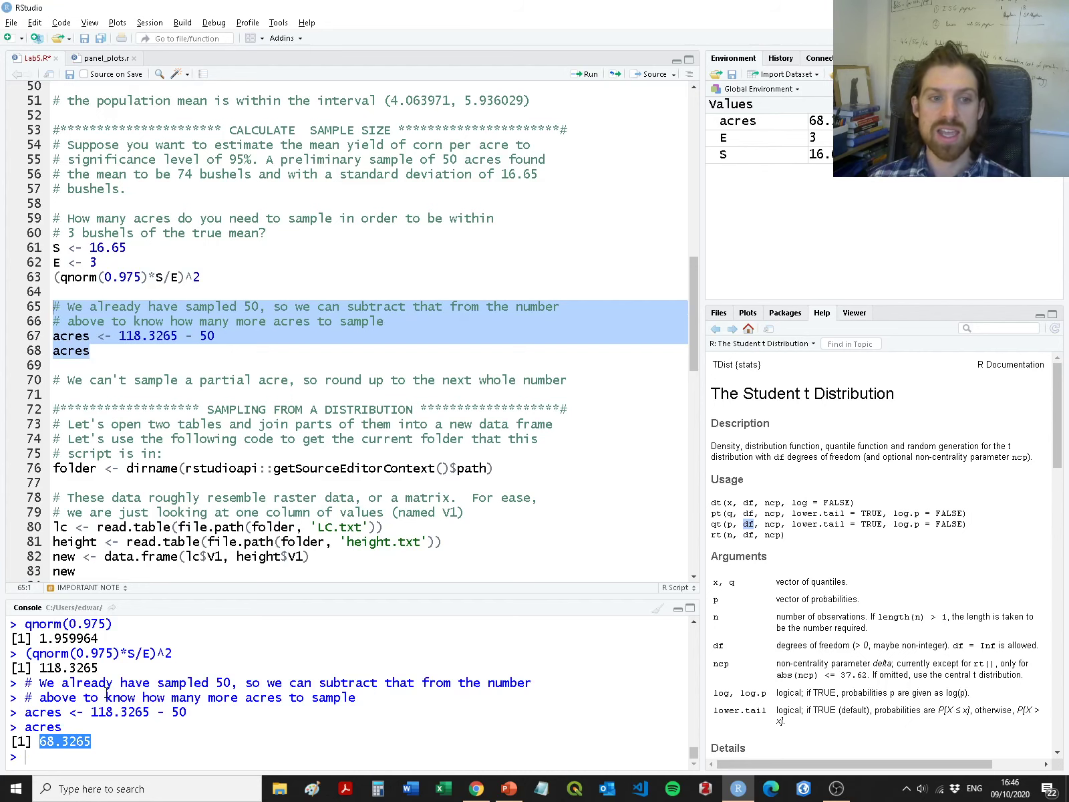
{"action": "key", "text": "alt+Tab"}
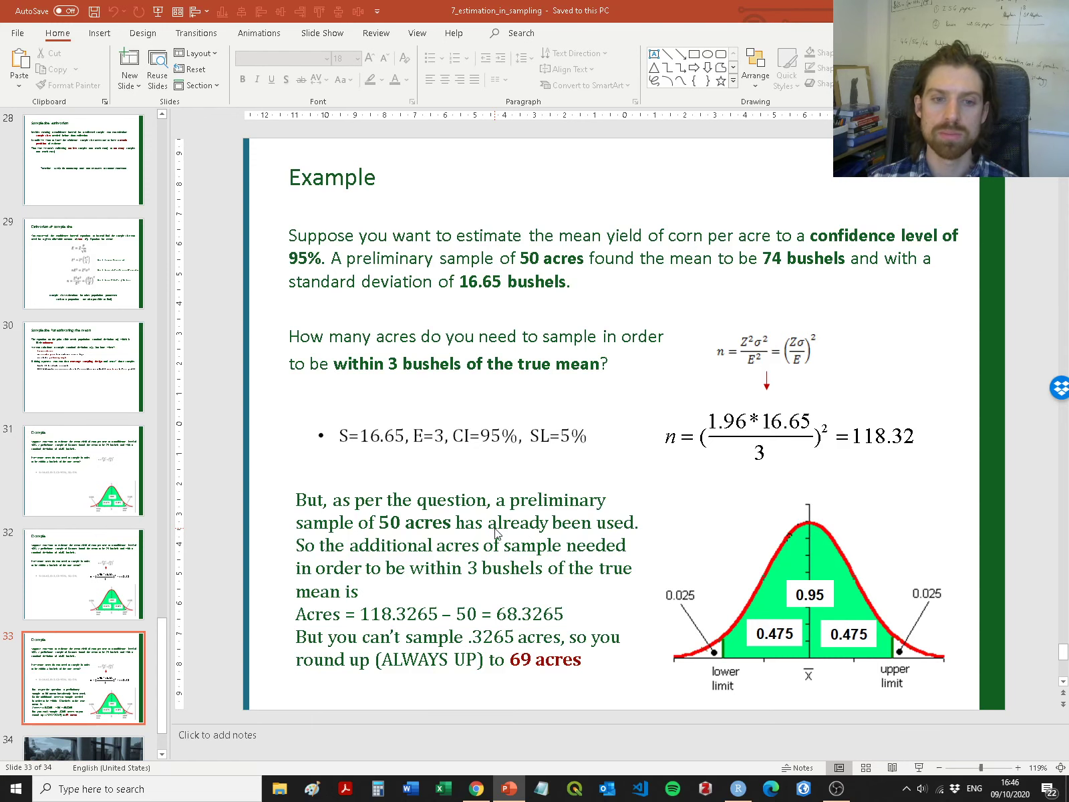
{"action": "key", "text": "alt+Tab"}
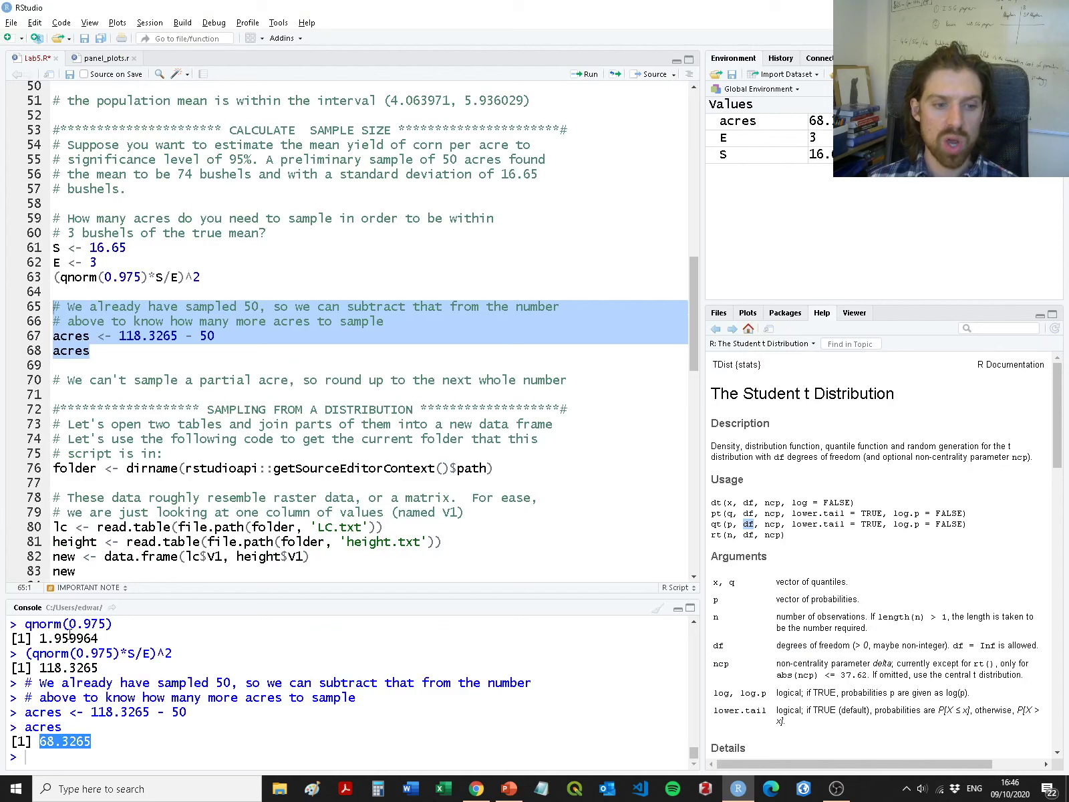
{"action": "left_click_drag", "start_coordinate": [100, 365], "coordinate": [11, 130]}
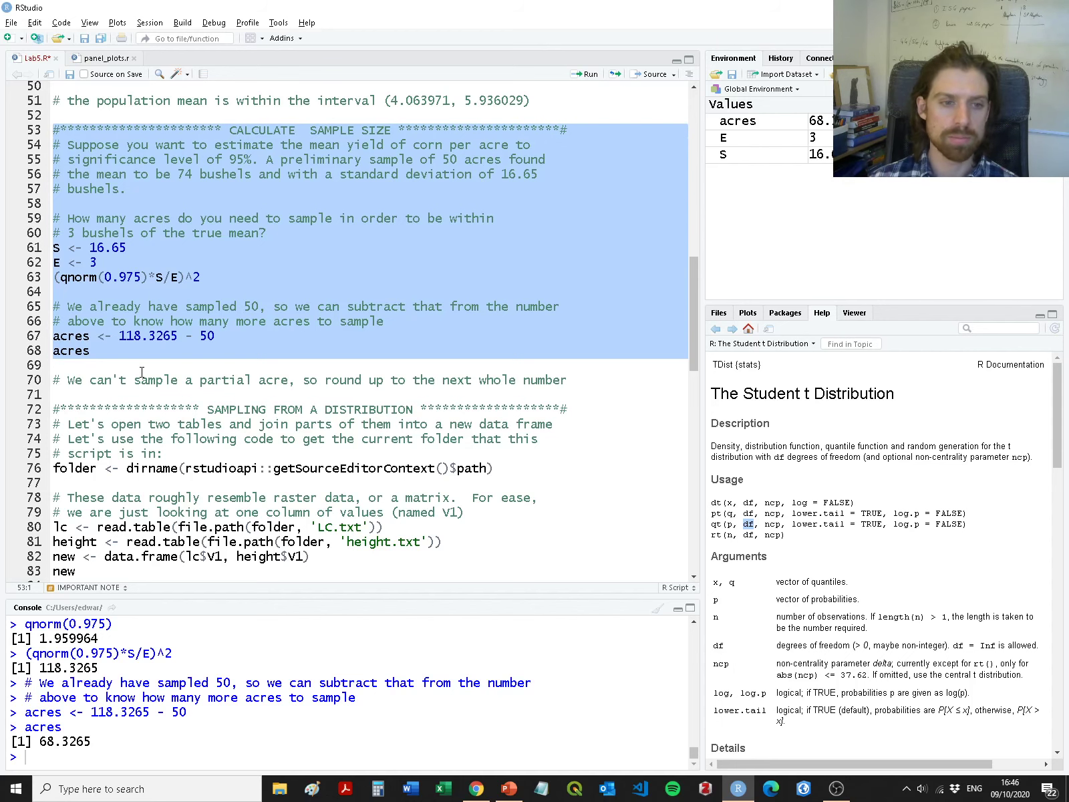
Go to the SAMPLING FROM A DISTRIBUTION section of the script and clear all objects from the global environment.
{"action": "scroll", "coordinate": [616, 401], "scroll_direction": "down", "scroll_amount": 5}
{"action": "left_click", "coordinate": [532, 331]}
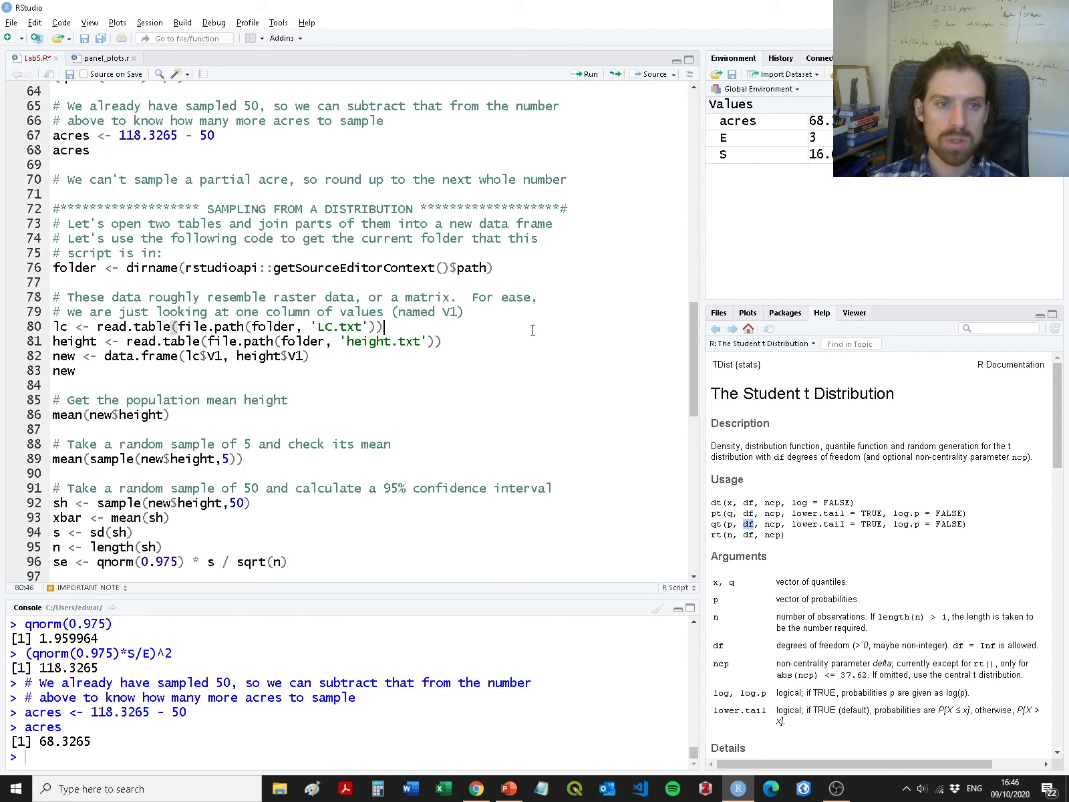
{"action": "left_click_drag", "start_coordinate": [20, 194], "coordinate": [18, 286]}
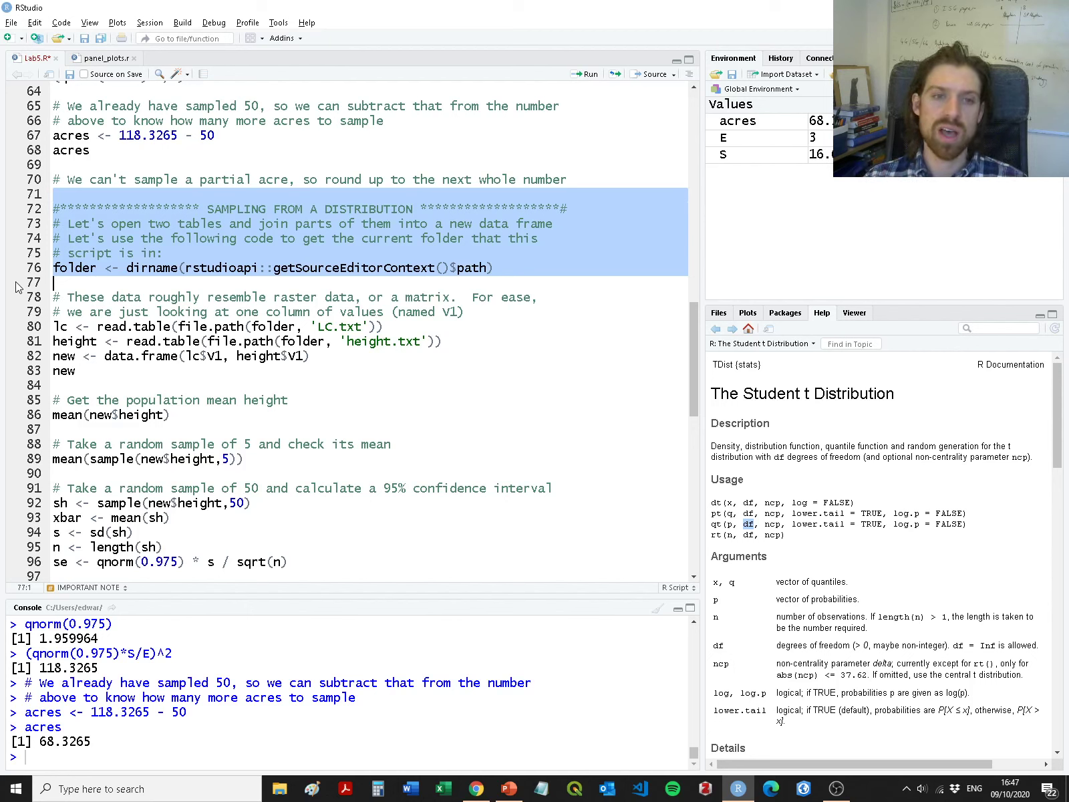
{"action": "left_click", "coordinate": [831, 75]}
{"action": "left_click", "coordinate": [507, 444]}
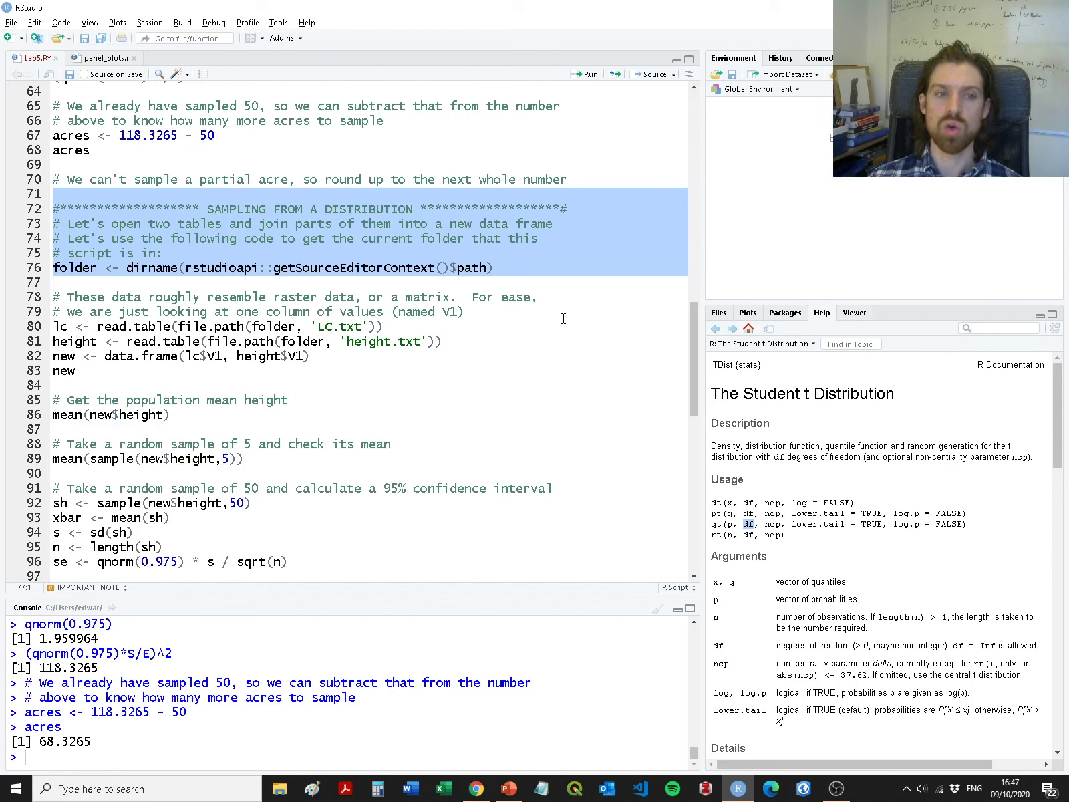
Run only the dirname(rstudioapi::getSourceEditorContext()$path) expression on line 76 to print the script's folder path.
{"action": "left_click", "coordinate": [242, 272]}
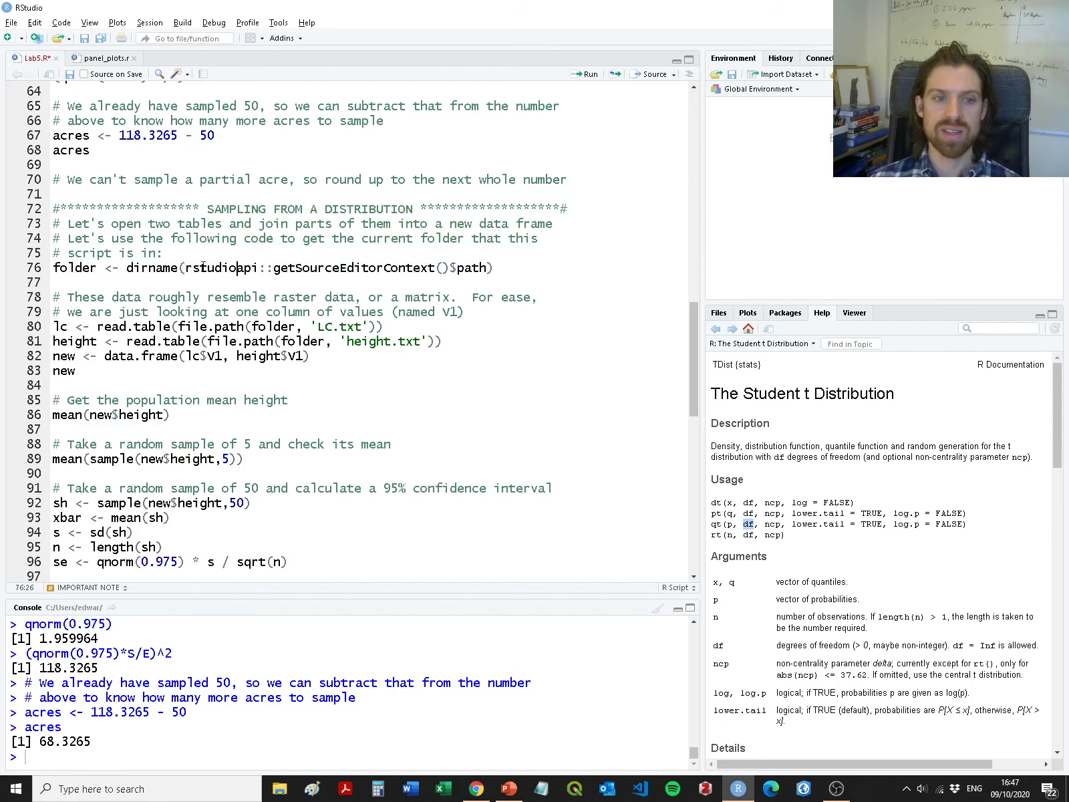
{"action": "left_click_drag", "start_coordinate": [187, 267], "coordinate": [449, 267]}
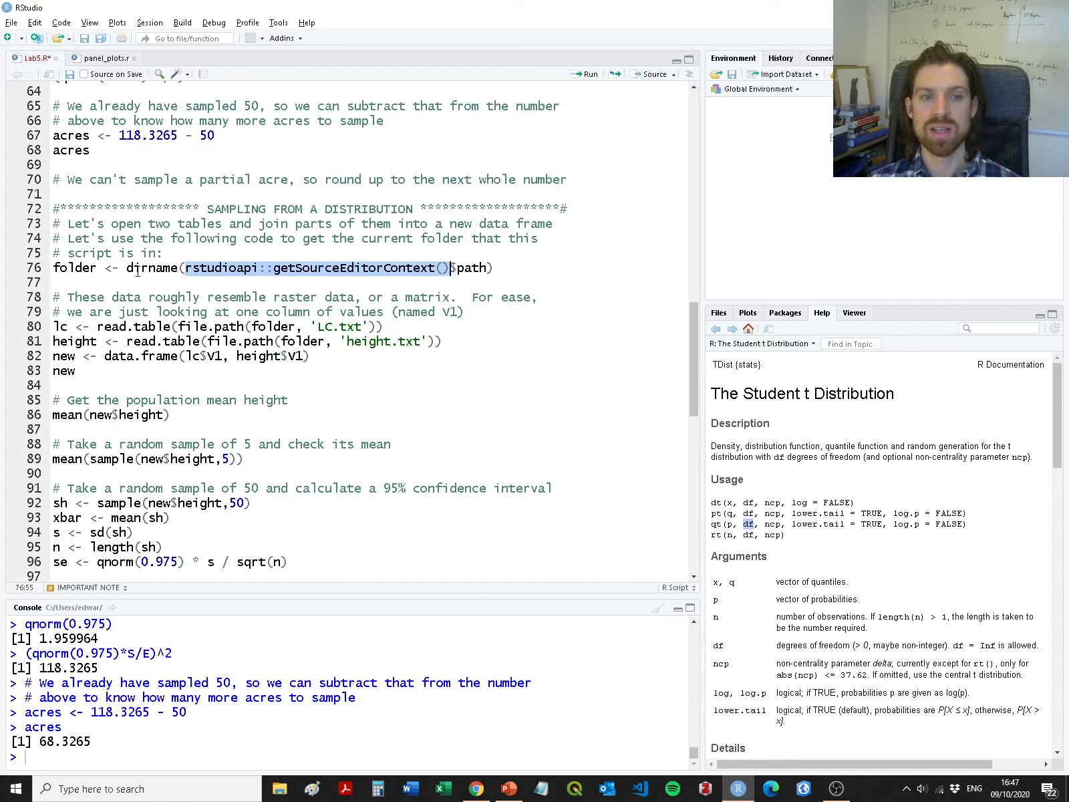
{"action": "mouse_move", "coordinate": [127, 268]}
{"action": "left_mouse_down"}
{"action": "mouse_move", "coordinate": [193, 253]}
{"action": "mouse_move", "coordinate": [516, 271]}
{"action": "mouse_move", "coordinate": [121, 299]}
{"action": "mouse_move", "coordinate": [126, 270]}
{"action": "left_mouse_up"}
{"action": "key", "text": "ctrl+Return"}
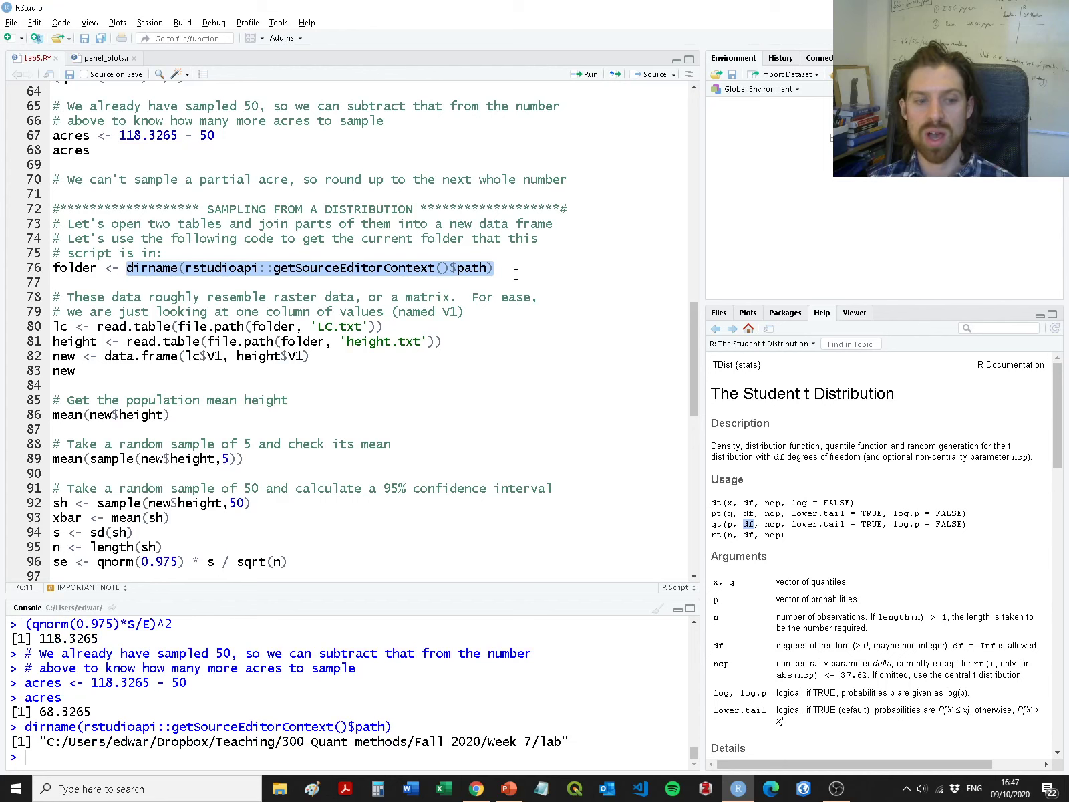
Run the full line 76 assignment that stores the script's directory in folder, and rerun it with its section comments.
{"action": "left_click", "coordinate": [496, 266]}
{"action": "key", "text": "ctrl+Return"}
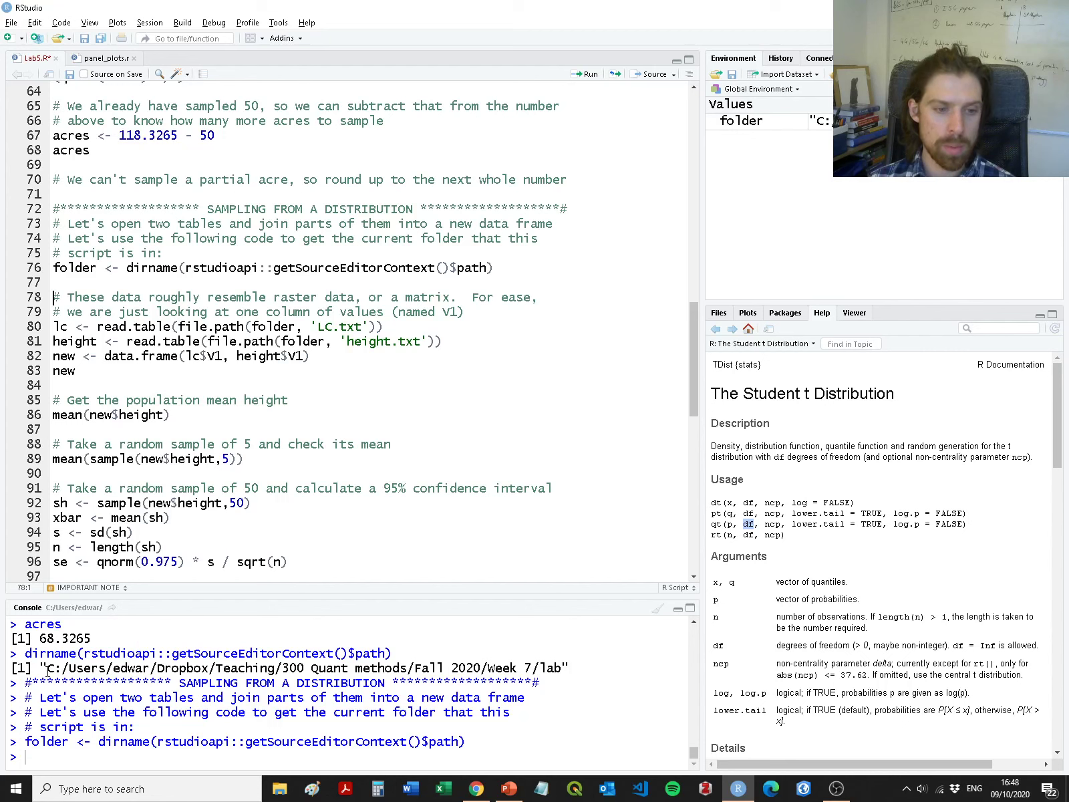
{"action": "left_click_drag", "start_coordinate": [40, 666], "coordinate": [575, 665]}
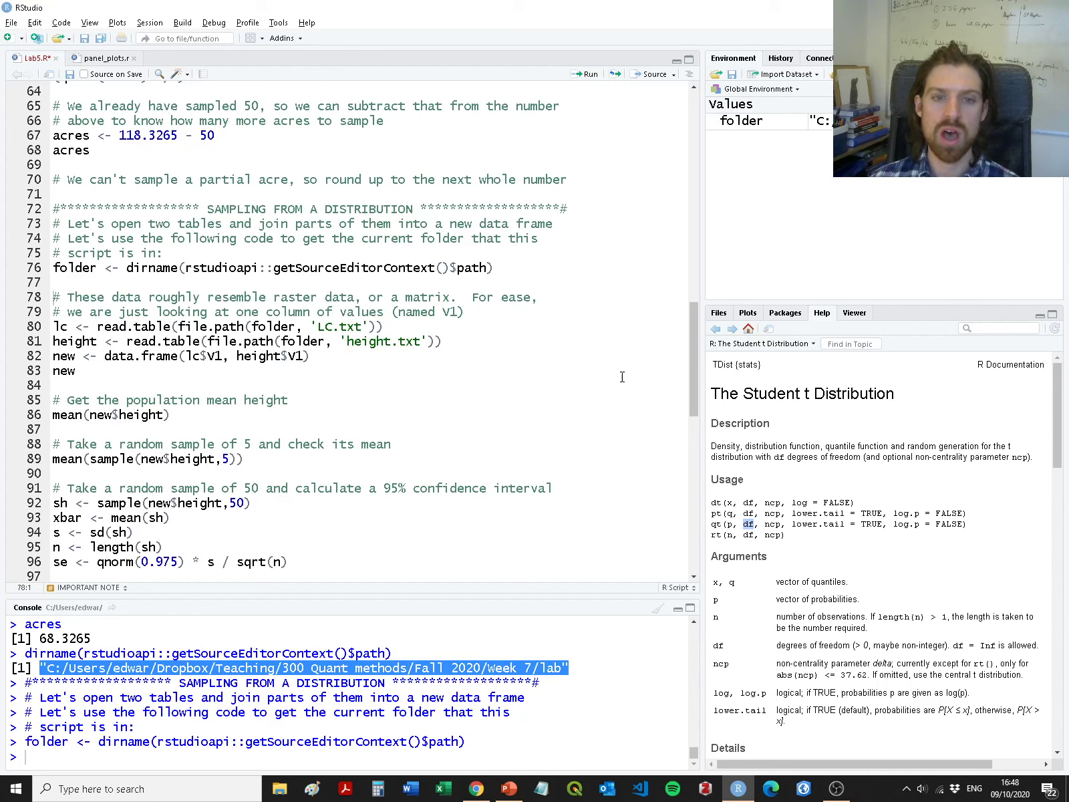
{"action": "left_click_drag", "start_coordinate": [494, 267], "coordinate": [3, 213]}
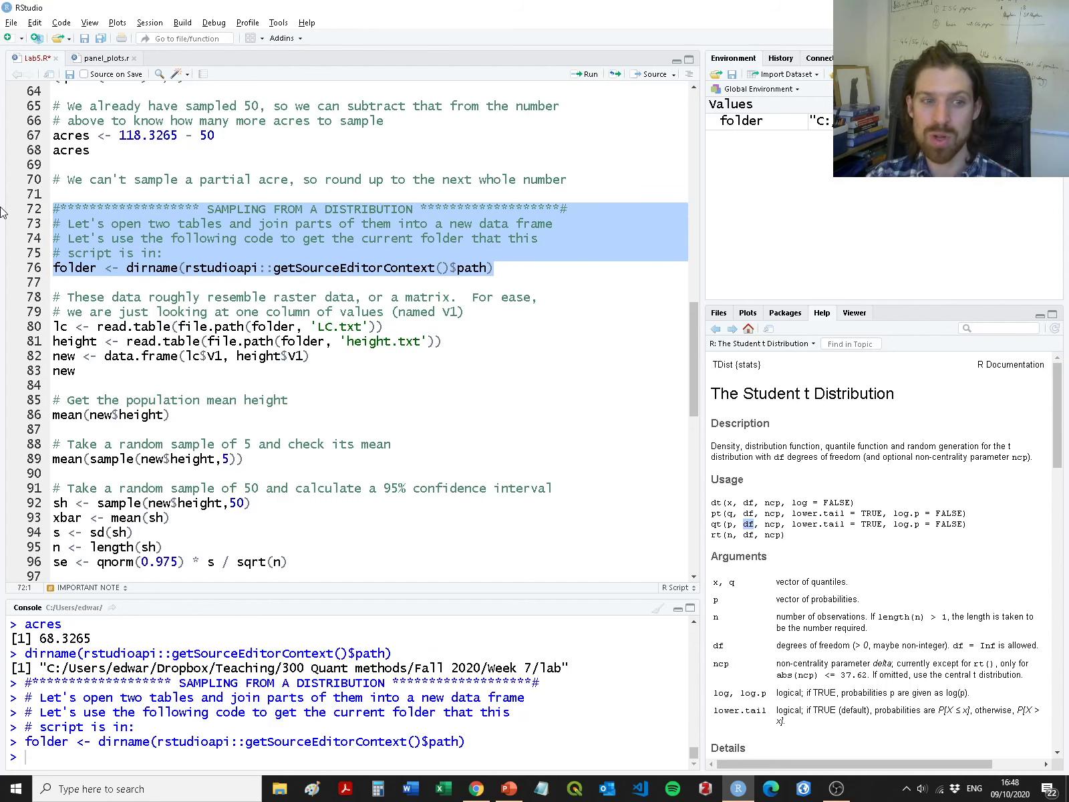
{"action": "key", "text": "ctrl+Return"}
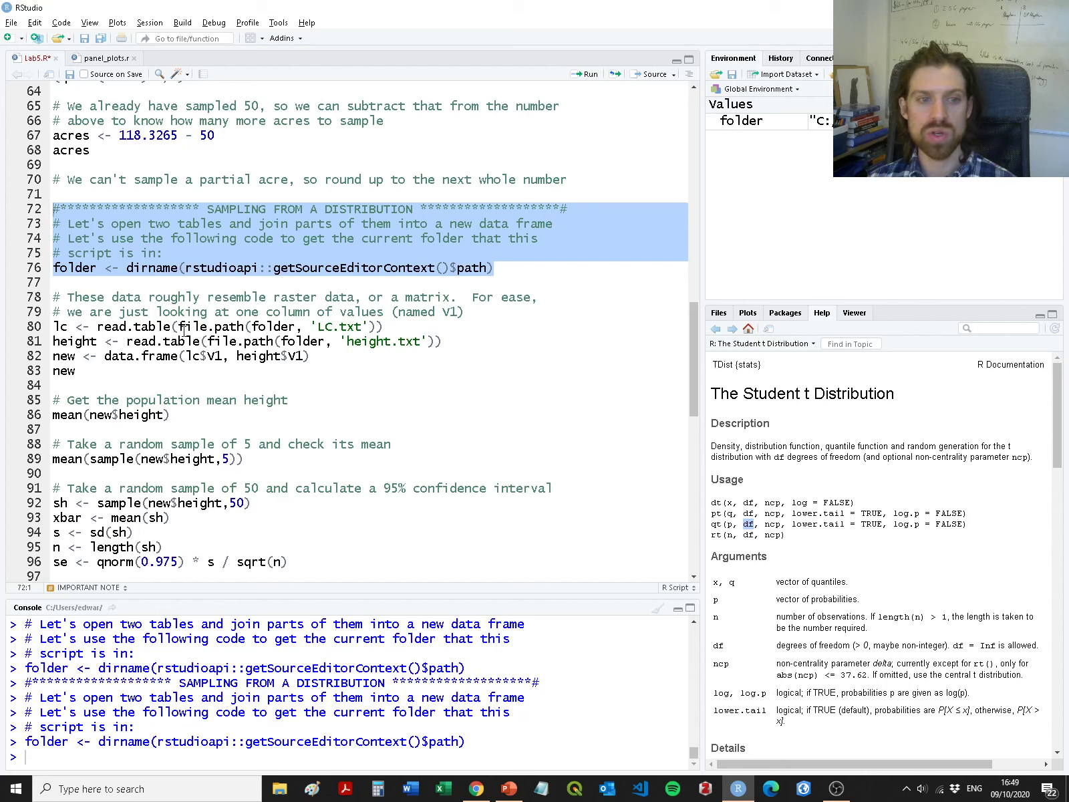
Evaluate only file.path(folder, 'LC.txt') from line 80 and check the full path it builds.
{"action": "left_click_drag", "start_coordinate": [179, 326], "coordinate": [376, 328]}
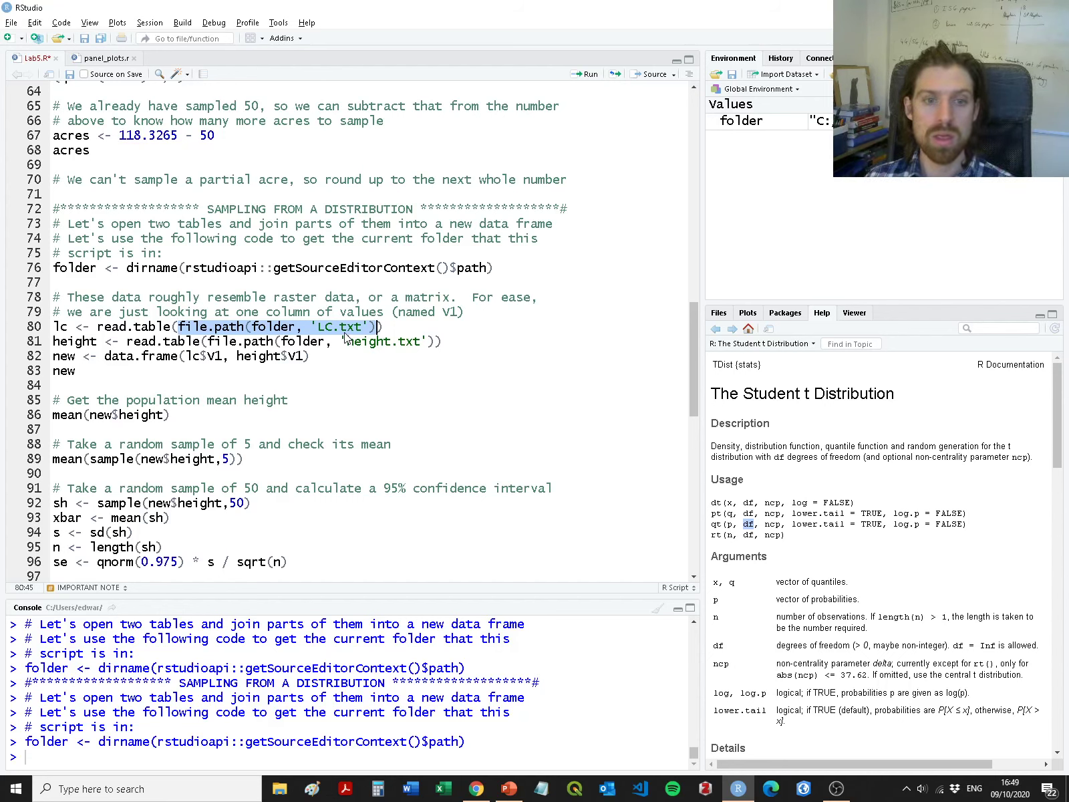
{"action": "key", "text": "ctrl+Return"}
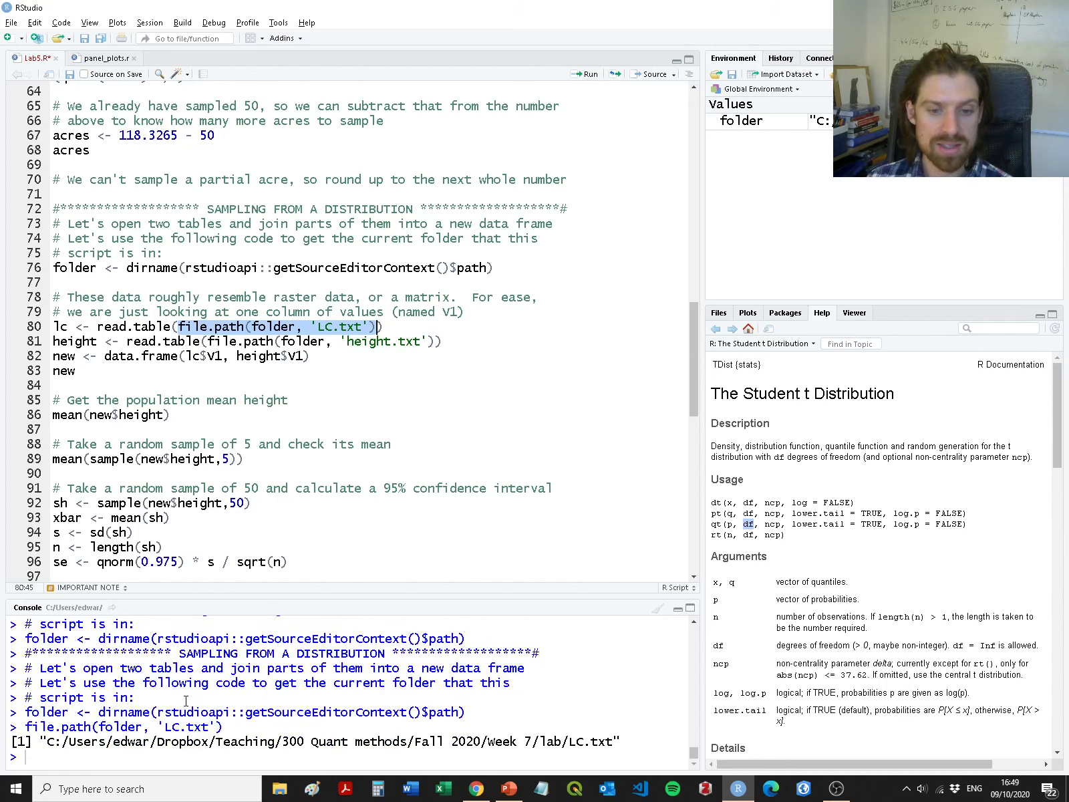
{"action": "left_click_drag", "start_coordinate": [40, 742], "coordinate": [611, 744]}
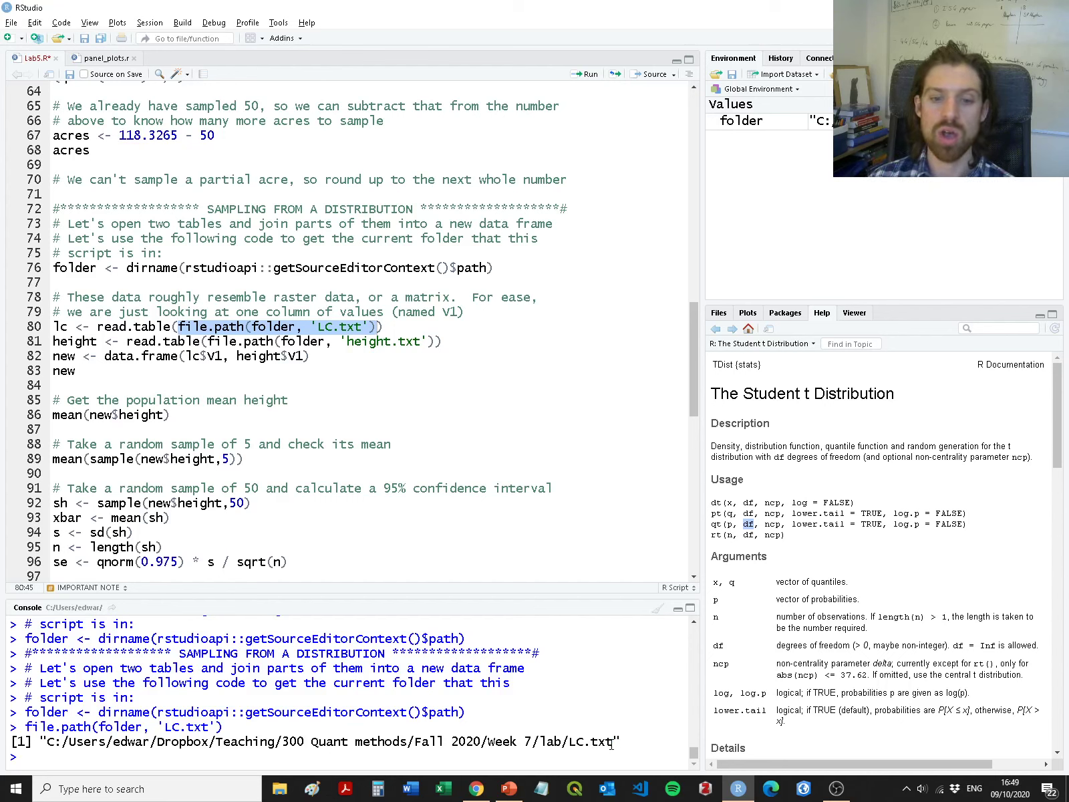
Run line 80 to read LC.txt into lc, and open the lc table in the data viewer.
{"action": "left_click", "coordinate": [390, 332]}
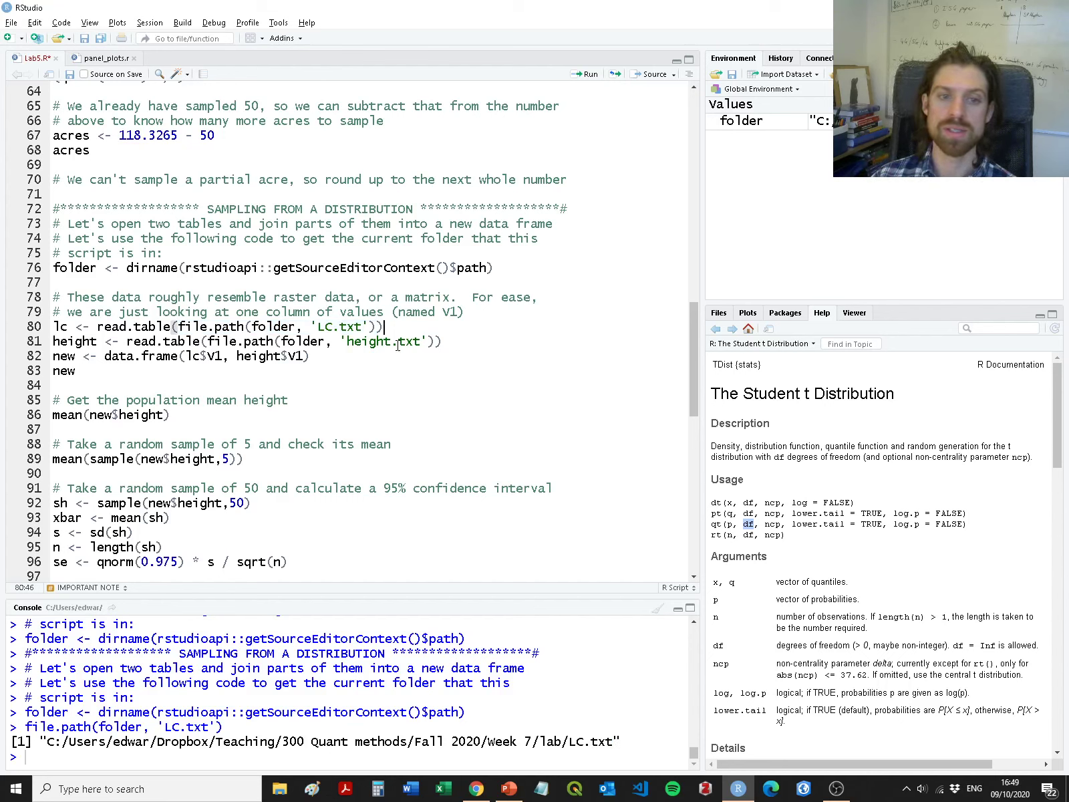
{"action": "key", "text": "ctrl+Return"}
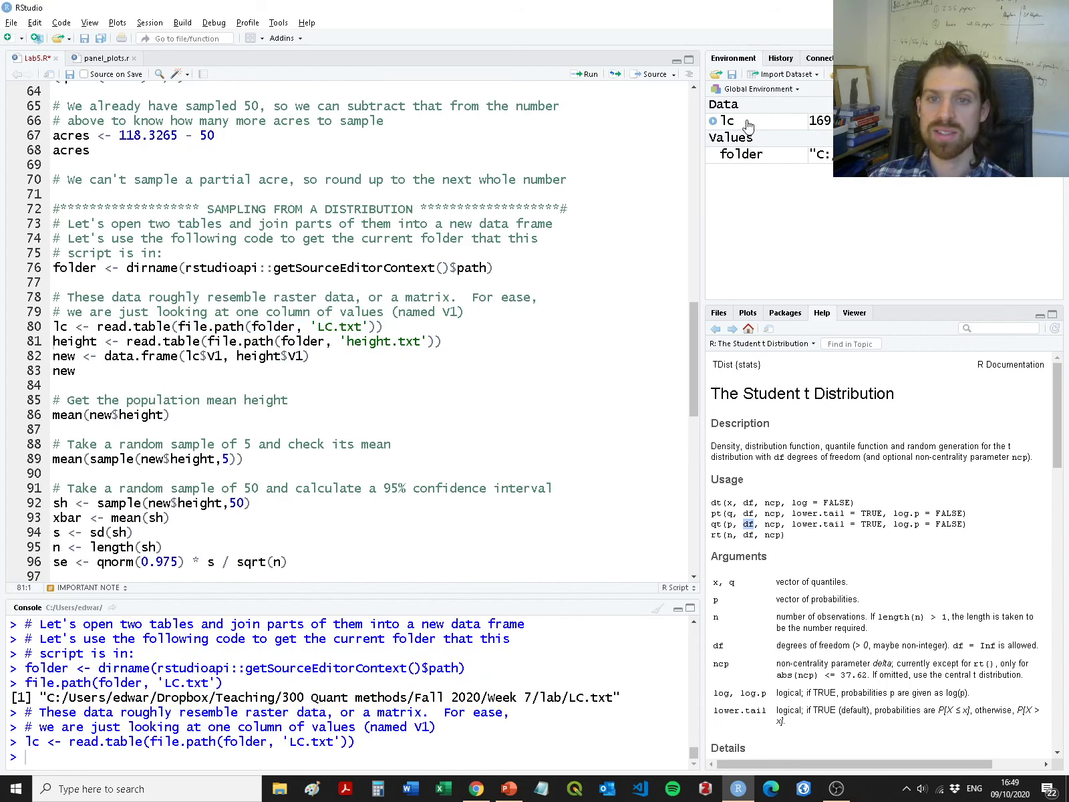
{"action": "left_click", "coordinate": [60, 326], "text": "ctrl"}
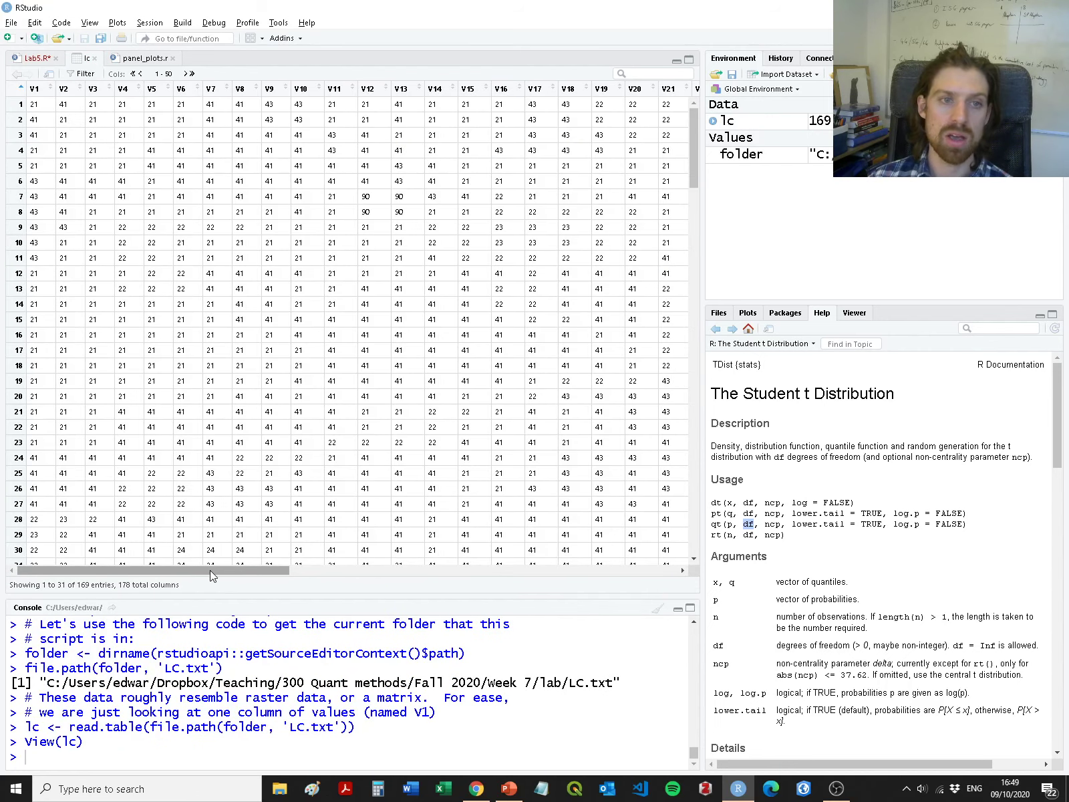
{"action": "left_click_drag", "start_coordinate": [210, 569], "coordinate": [91, 582]}
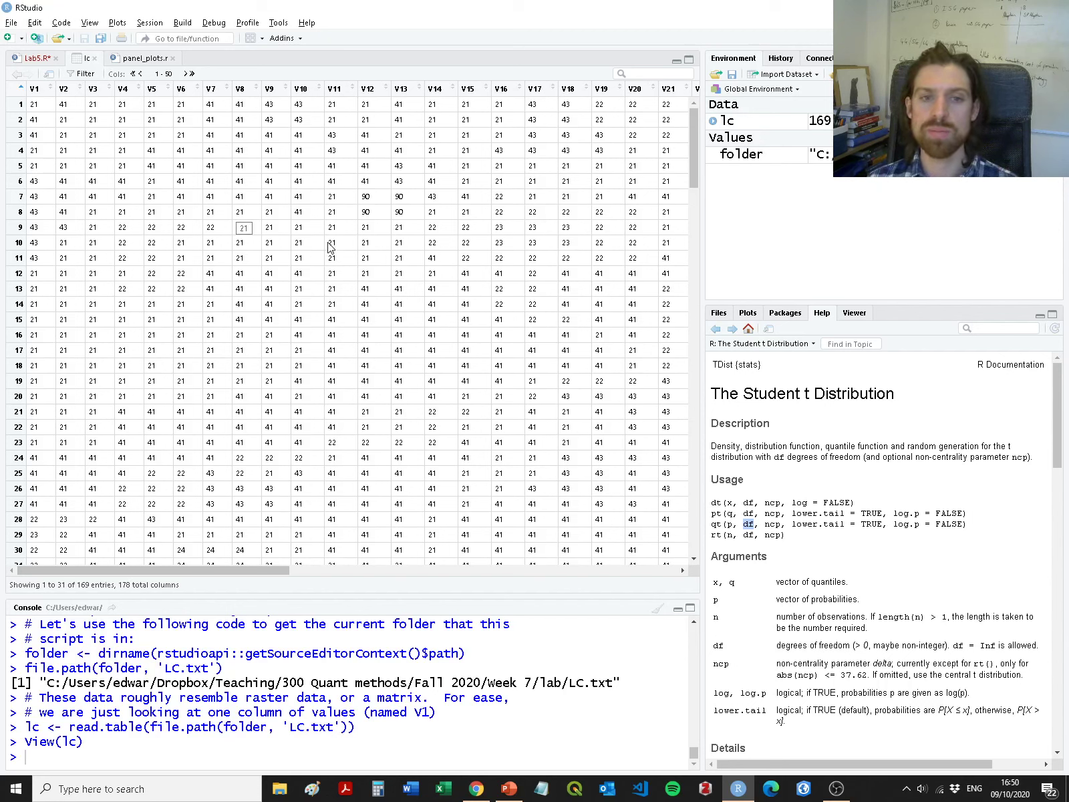
Back in the Lab5.R script, run lines 80 and 81 to read LC.txt into lc and height.txt into height.
{"action": "left_click", "coordinate": [37, 58]}
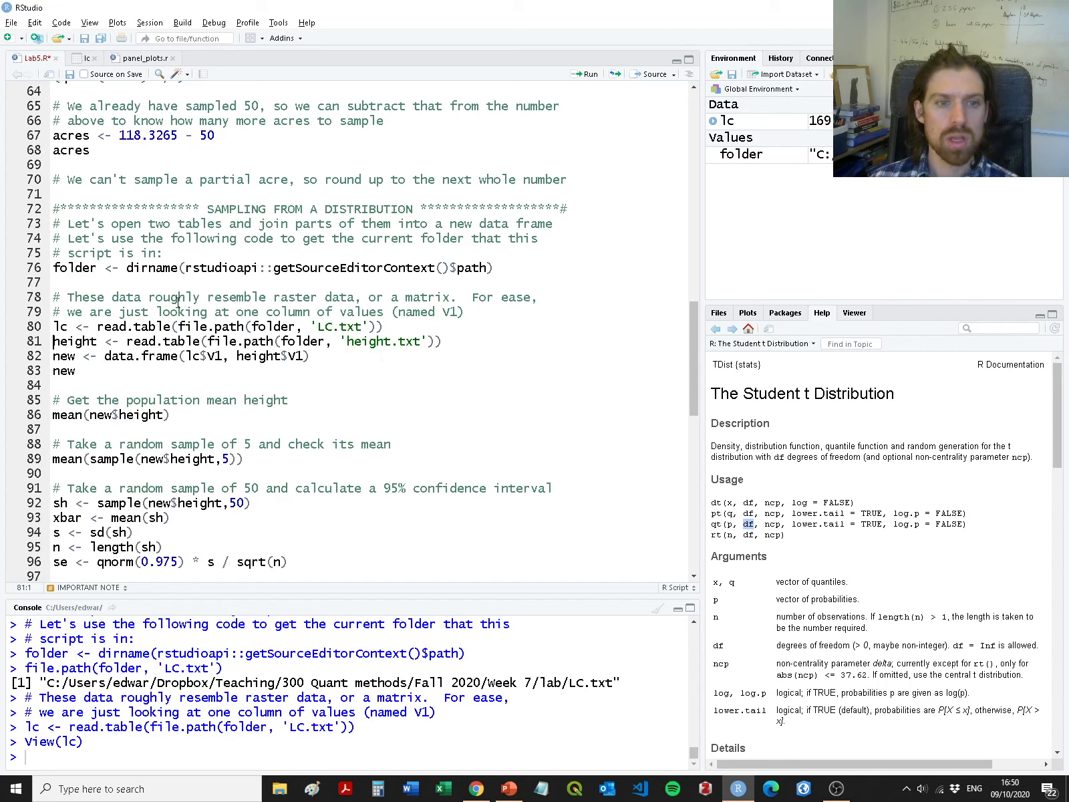
{"action": "left_click_drag", "start_coordinate": [67, 296], "coordinate": [467, 314]}
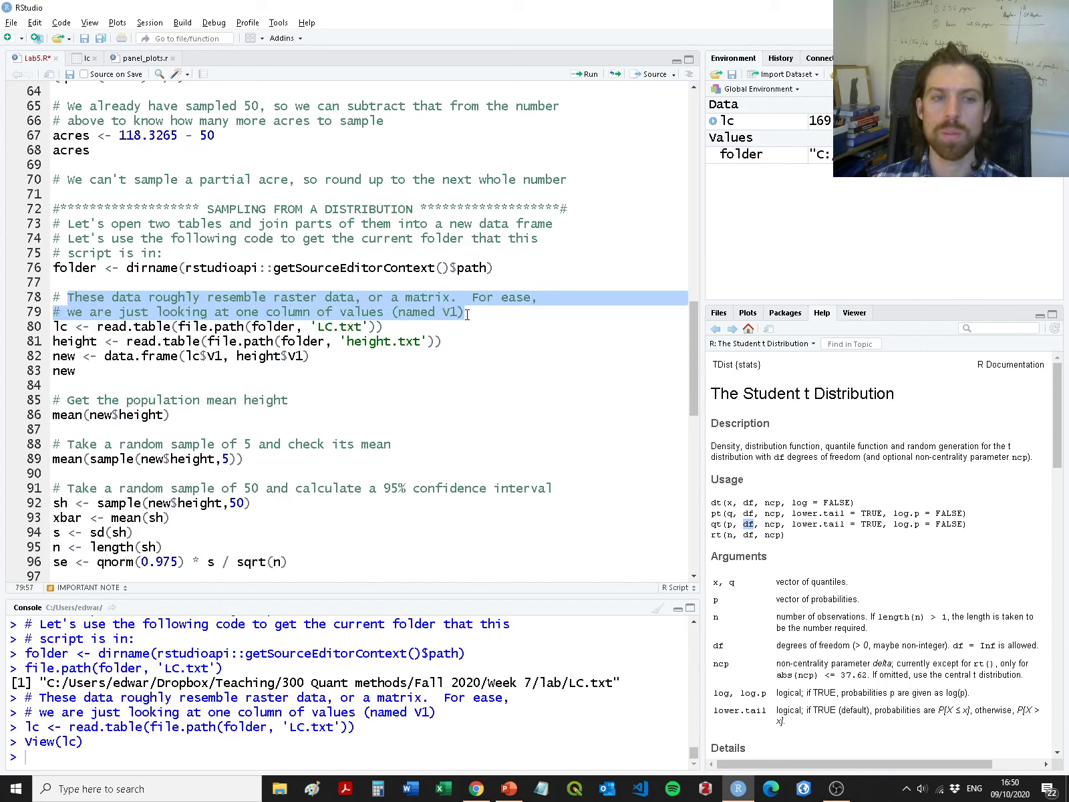
{"action": "left_click", "coordinate": [459, 312]}
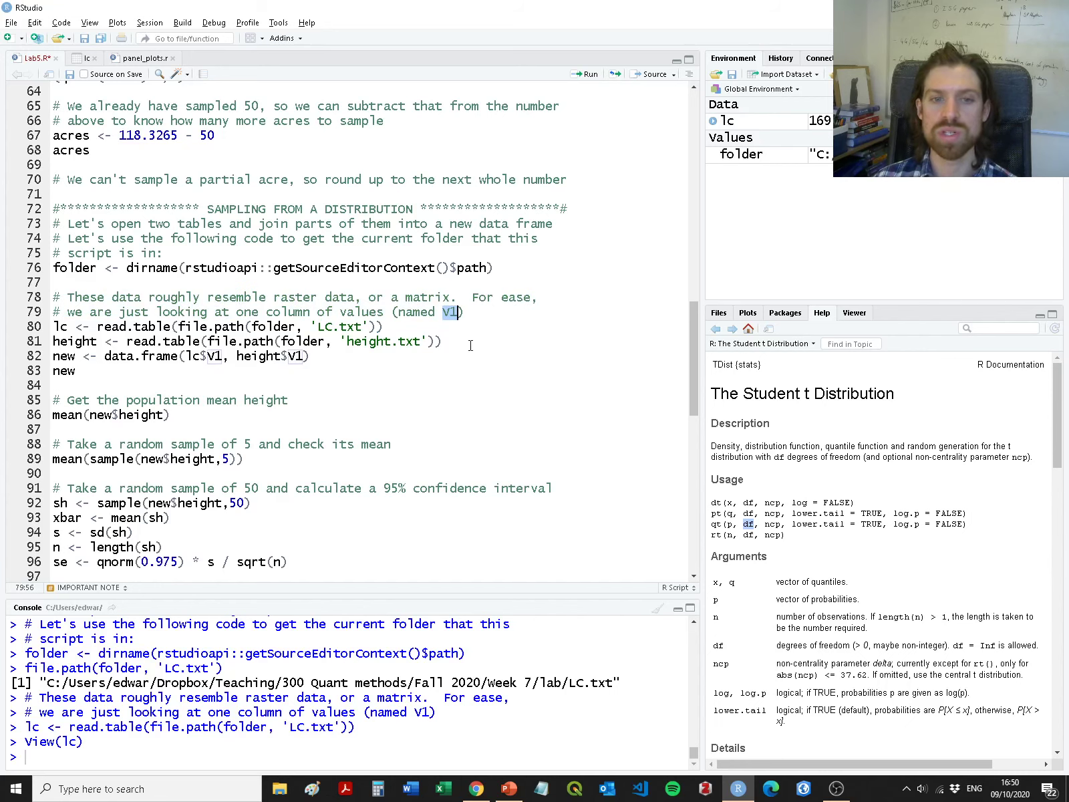
{"action": "left_click_drag", "start_coordinate": [471, 346], "coordinate": [27, 327]}
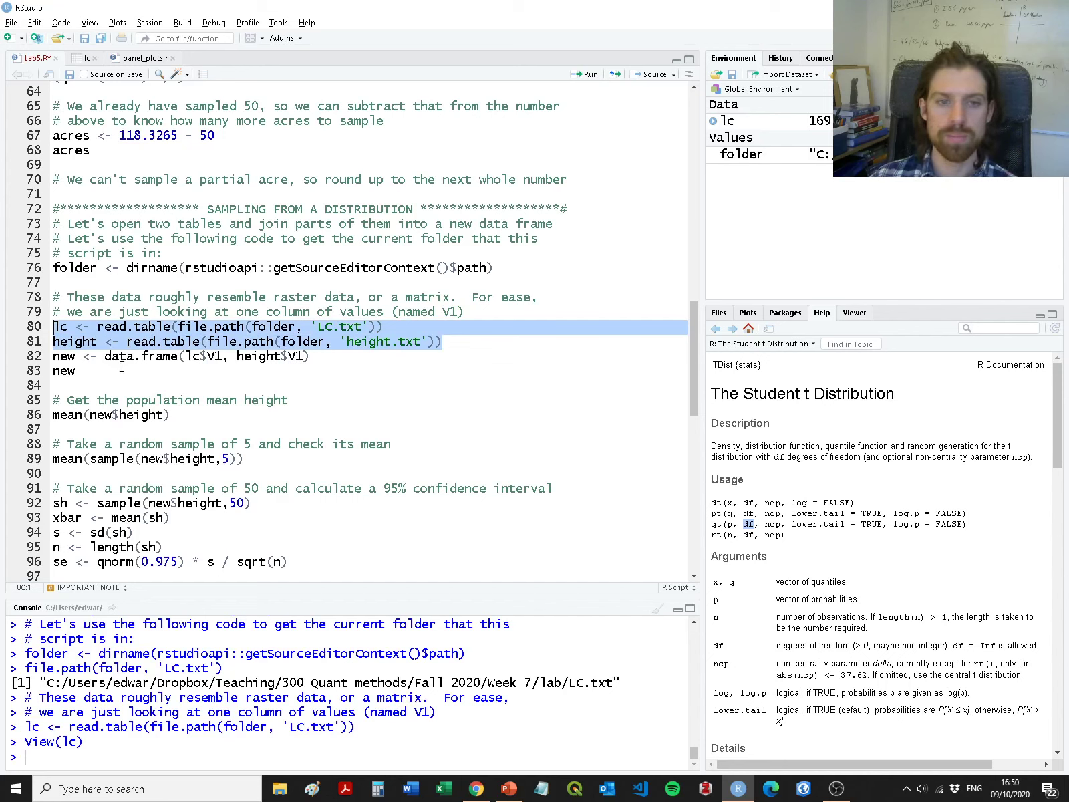
{"action": "key", "text": "ctrl+Return"}
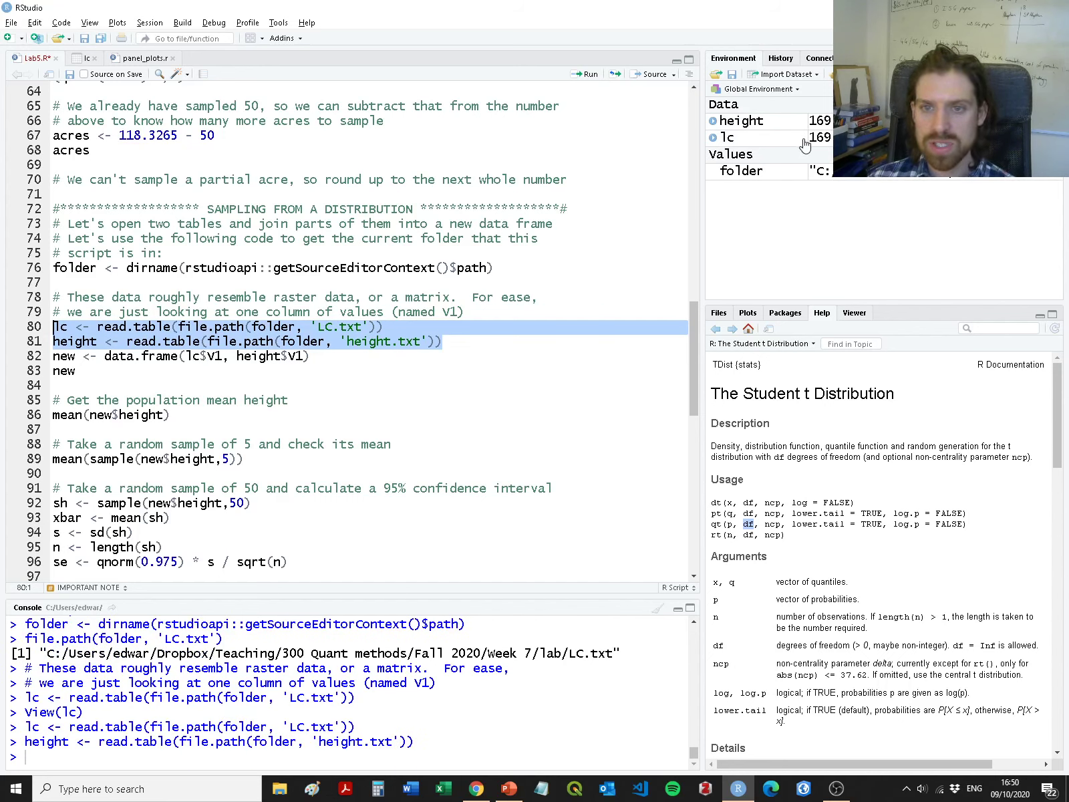
View the height table, place it after lc among the open files, and compare the two tables.
{"action": "left_click", "coordinate": [808, 122]}
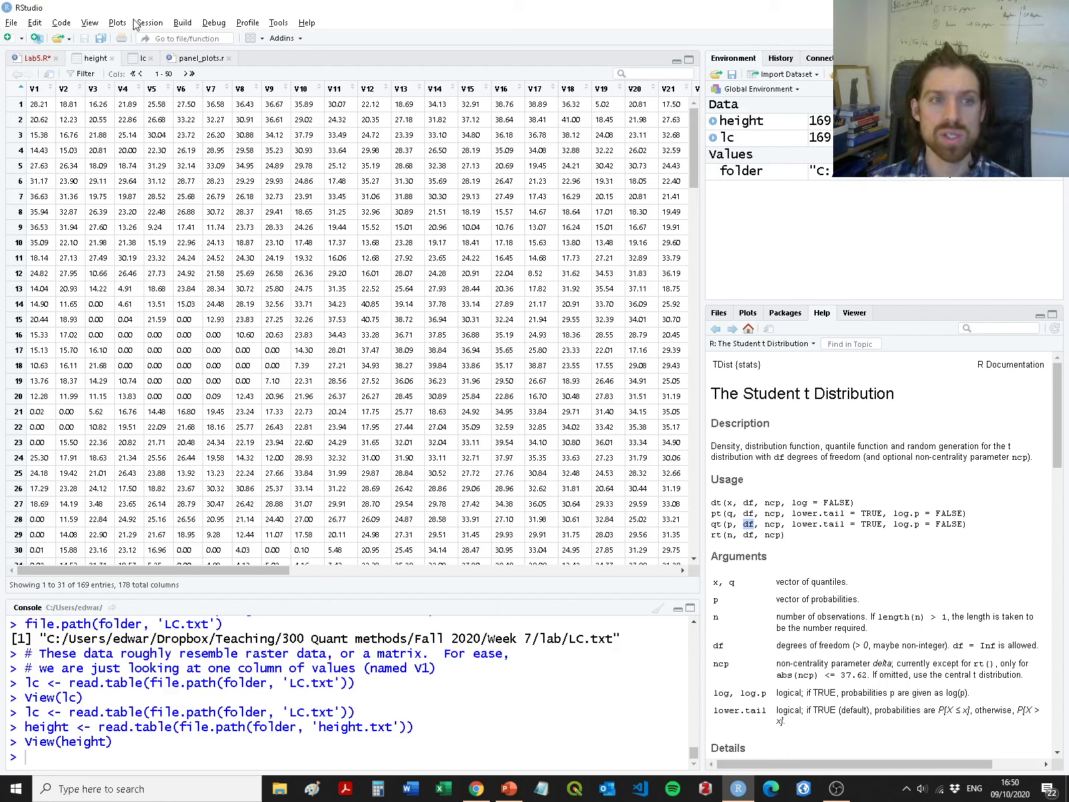
{"action": "left_click_drag", "start_coordinate": [97, 59], "coordinate": [142, 60]}
{"action": "left_click", "coordinate": [87, 59]}
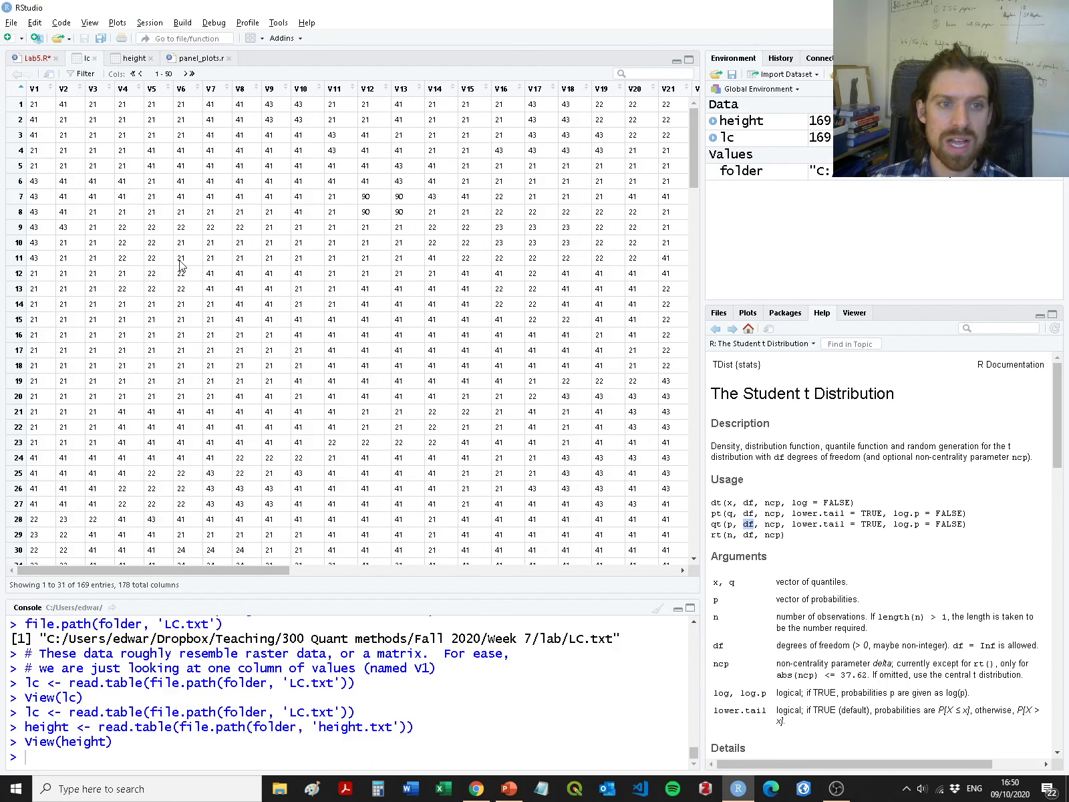
{"action": "left_click", "coordinate": [126, 60]}
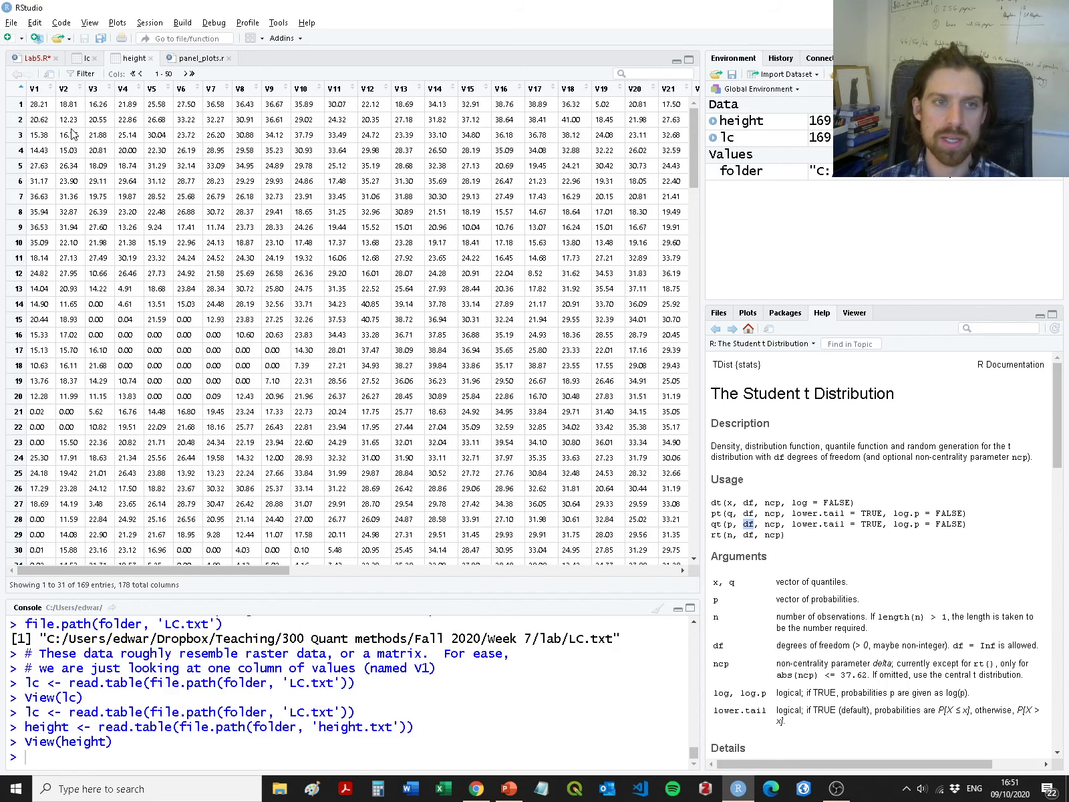
{"action": "left_click", "coordinate": [85, 60]}
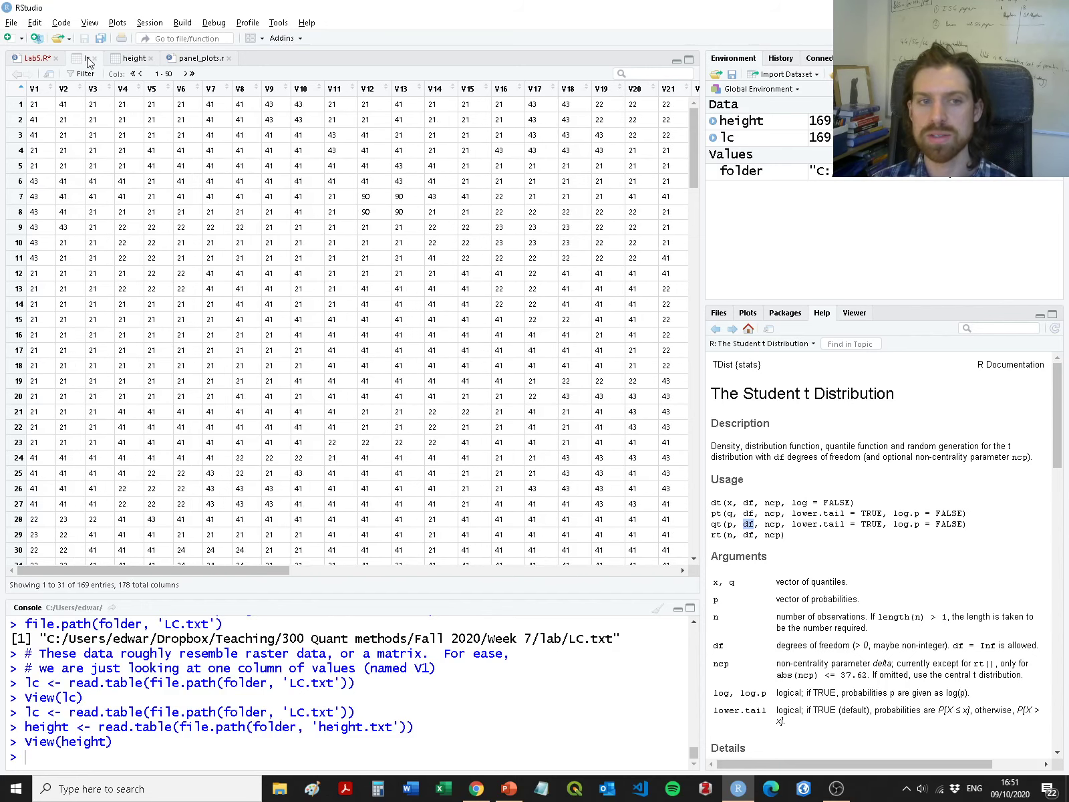
In the Lab5.R script, run lines 80–83 to build and print the data frame new from lc$V1 and height$V1.
{"action": "left_click", "coordinate": [38, 59]}
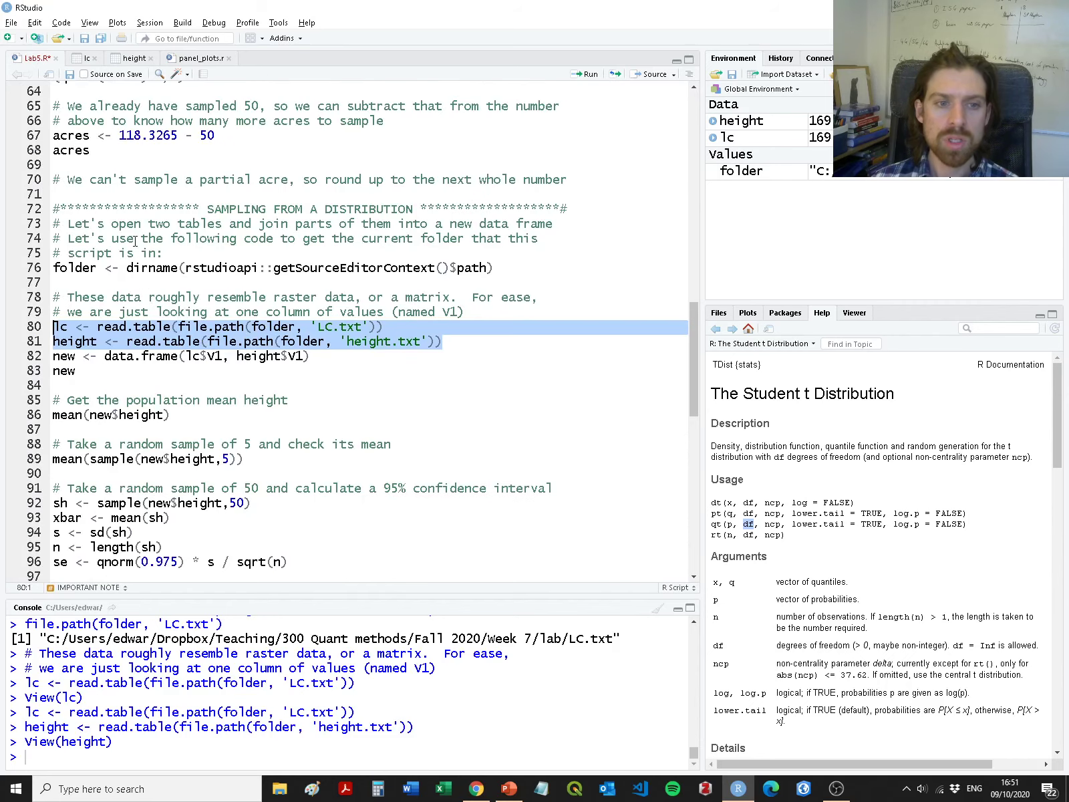
{"action": "left_click", "coordinate": [337, 356]}
{"action": "left_click_drag", "start_coordinate": [166, 377], "coordinate": [18, 328]}
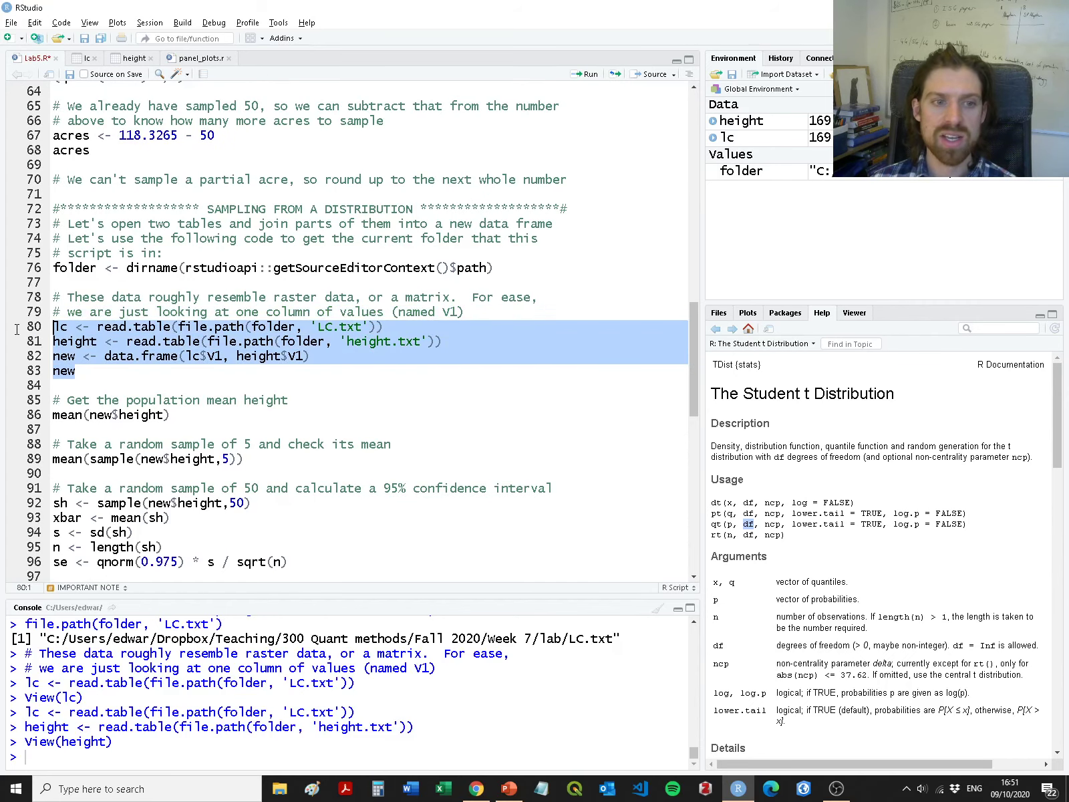
{"action": "key", "text": "ctrl+Return"}
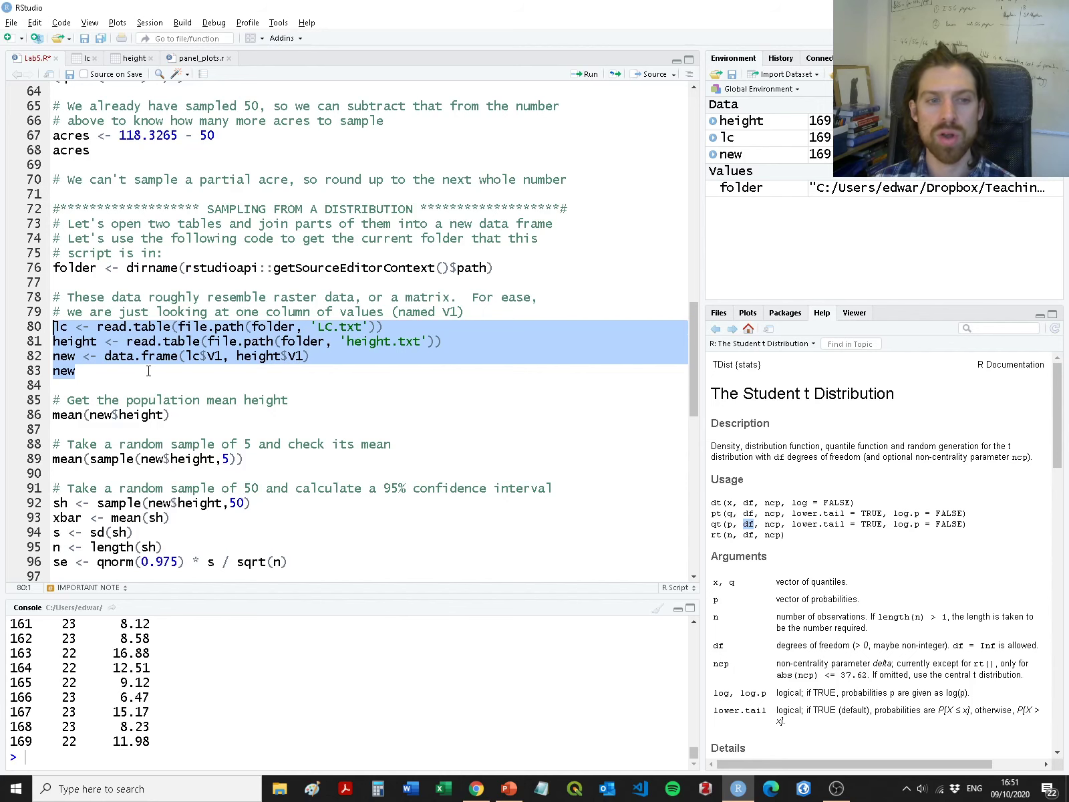
View the new data frame, and return to the population mean height section of the Lab5.R script.
{"action": "left_click", "coordinate": [755, 159]}
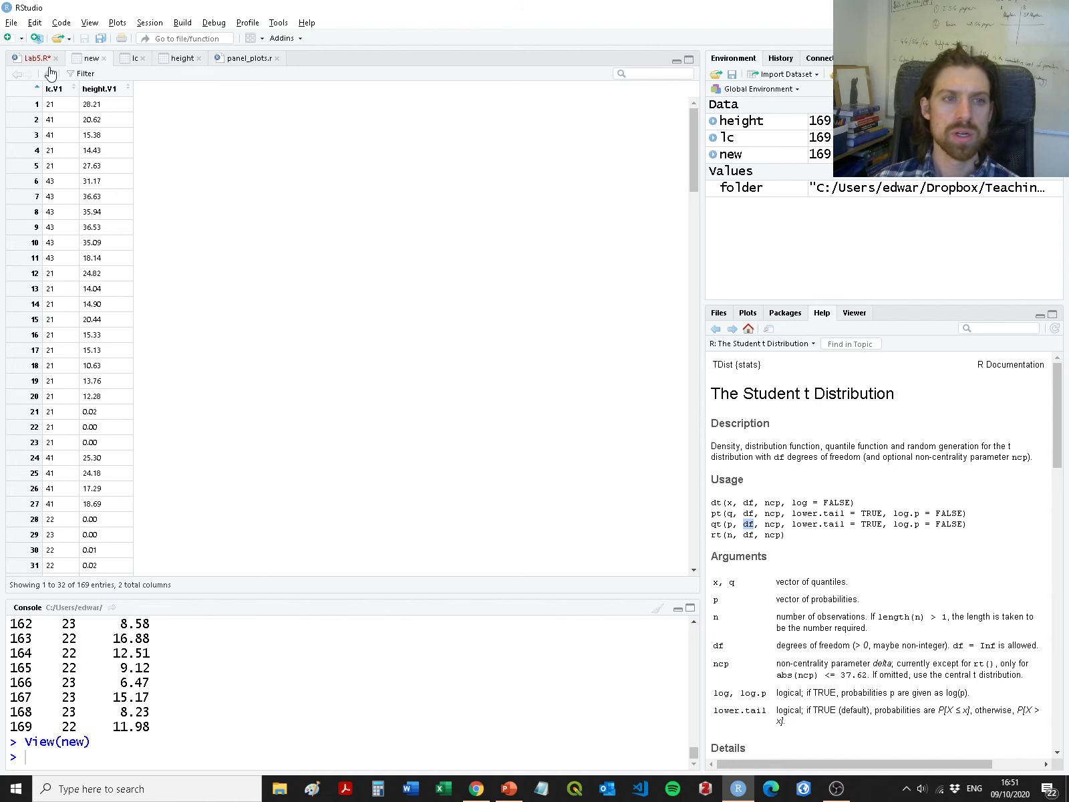
{"action": "left_click", "coordinate": [32, 62]}
{"action": "scroll", "coordinate": [267, 347], "scroll_direction": "down", "scroll_amount": 4}
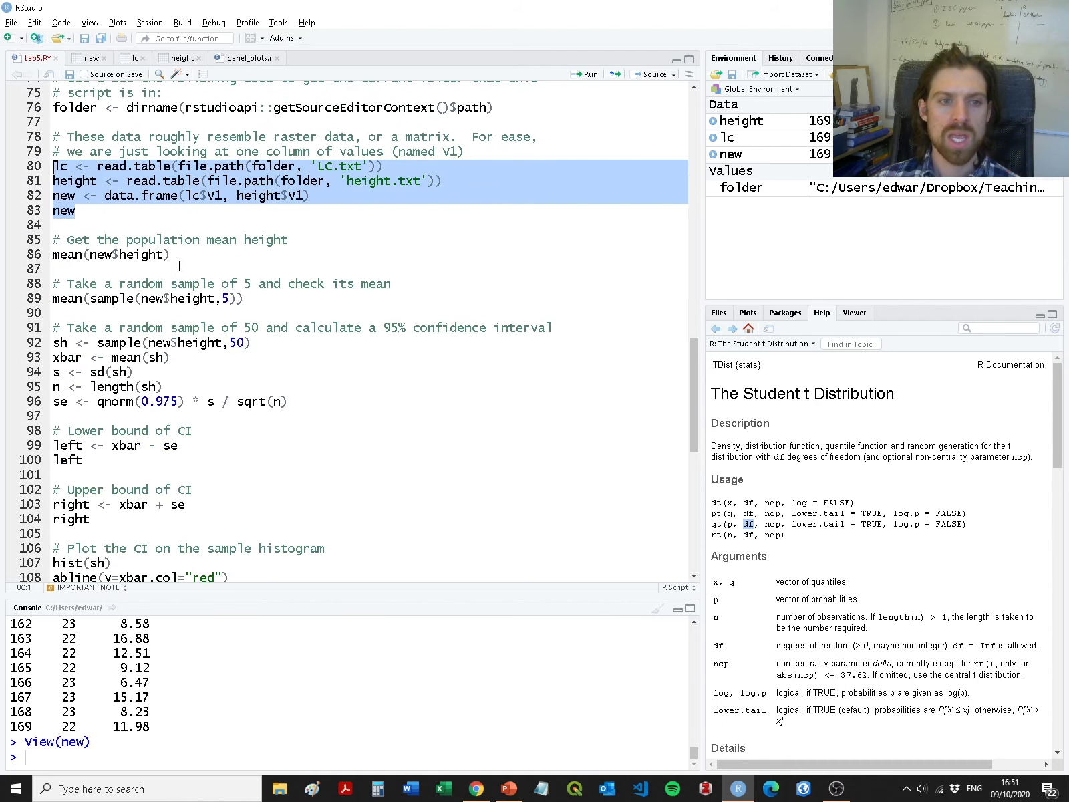
Run lines 85–86 to calculate the population mean of new$height and highlight the resulting value in the console.
{"action": "left_click_drag", "start_coordinate": [185, 255], "coordinate": [53, 240]}
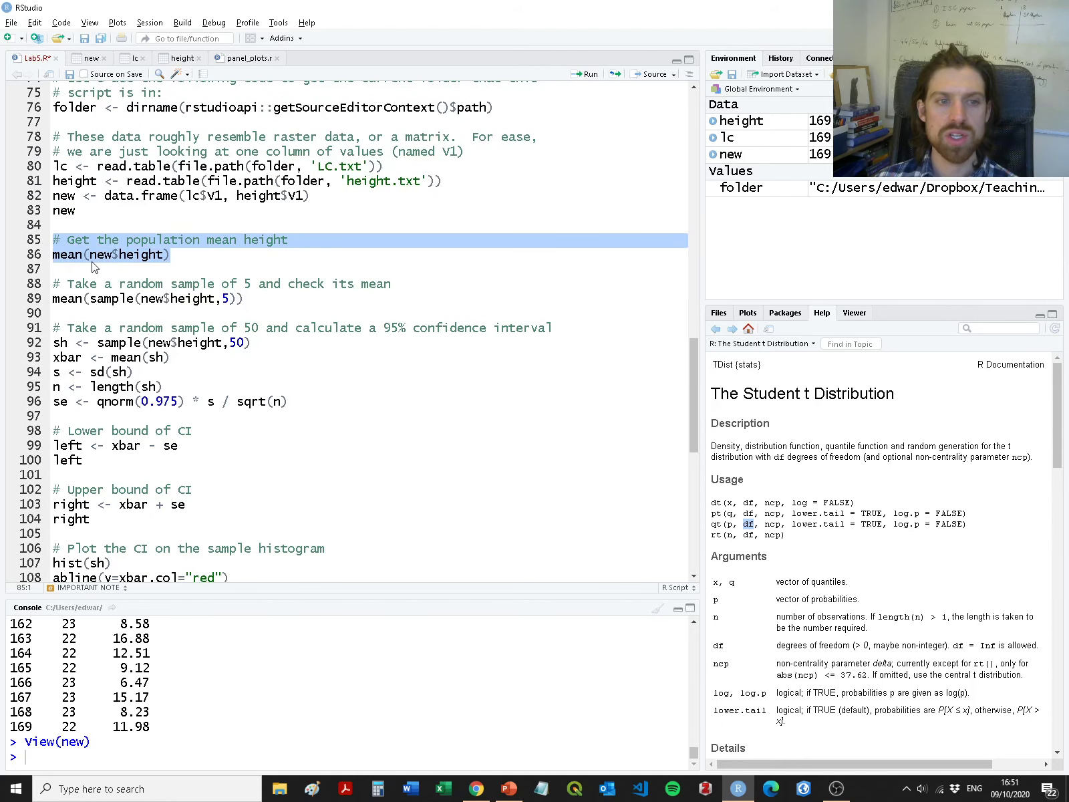
{"action": "key", "text": "ctrl+Return"}
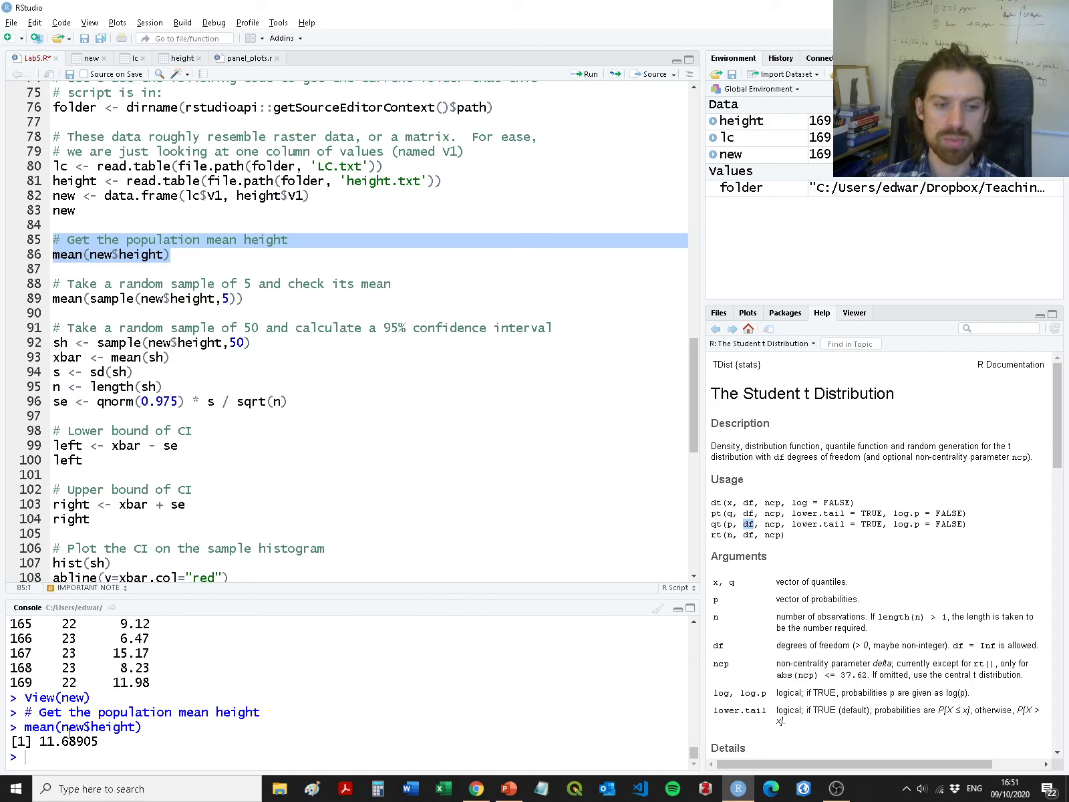
{"action": "left_click_drag", "start_coordinate": [39, 742], "coordinate": [106, 746]}
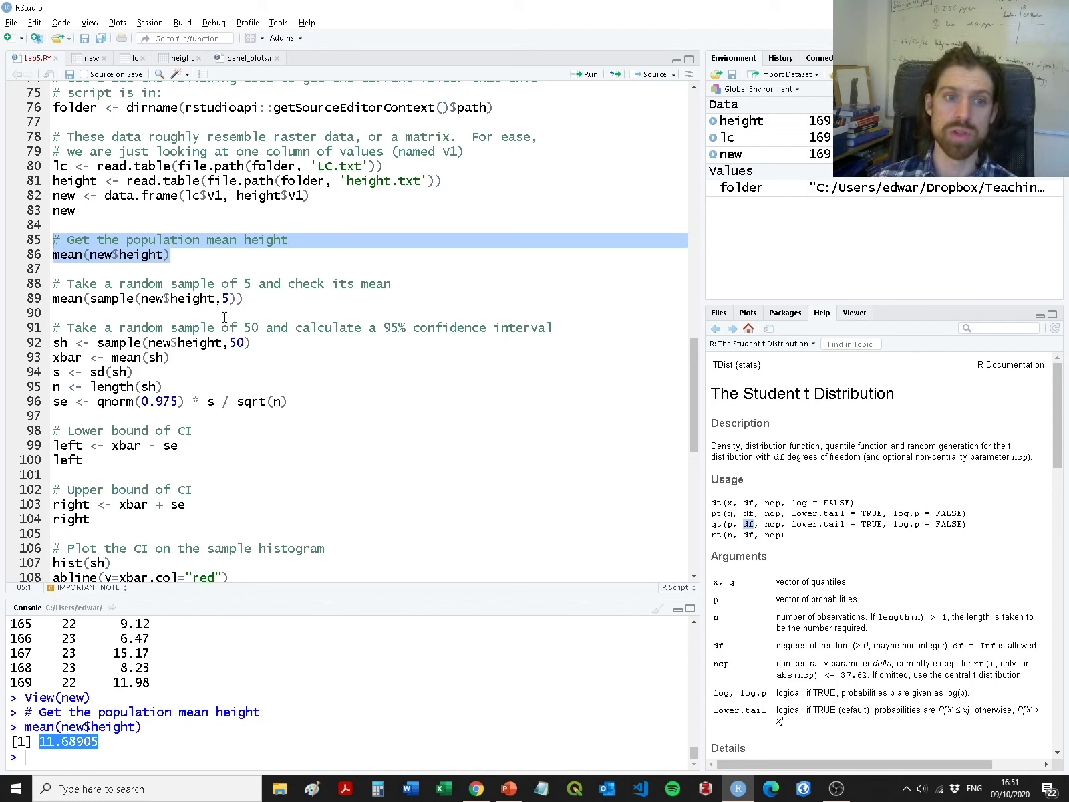
Add a space before the 5 in line 89, and run only sample(new$height, 5) five times to draw different random samples.
{"action": "left_click_drag", "start_coordinate": [269, 298], "coordinate": [15, 287]}
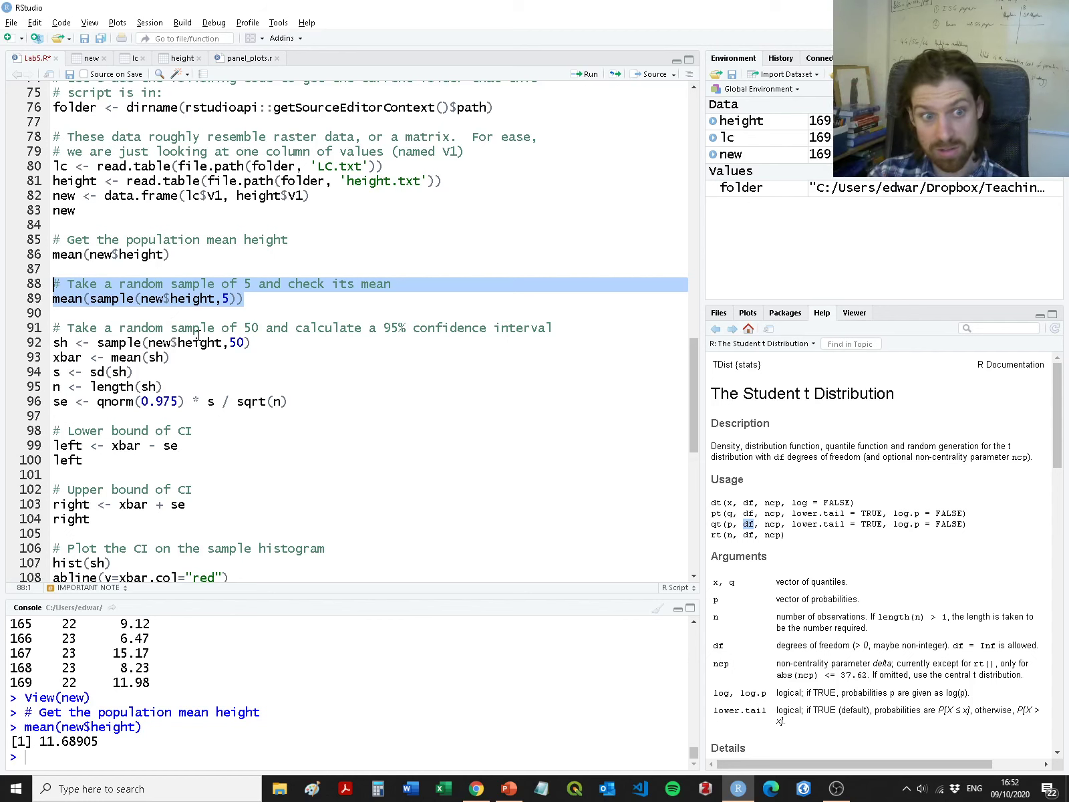
{"action": "left_click", "coordinate": [222, 299]}
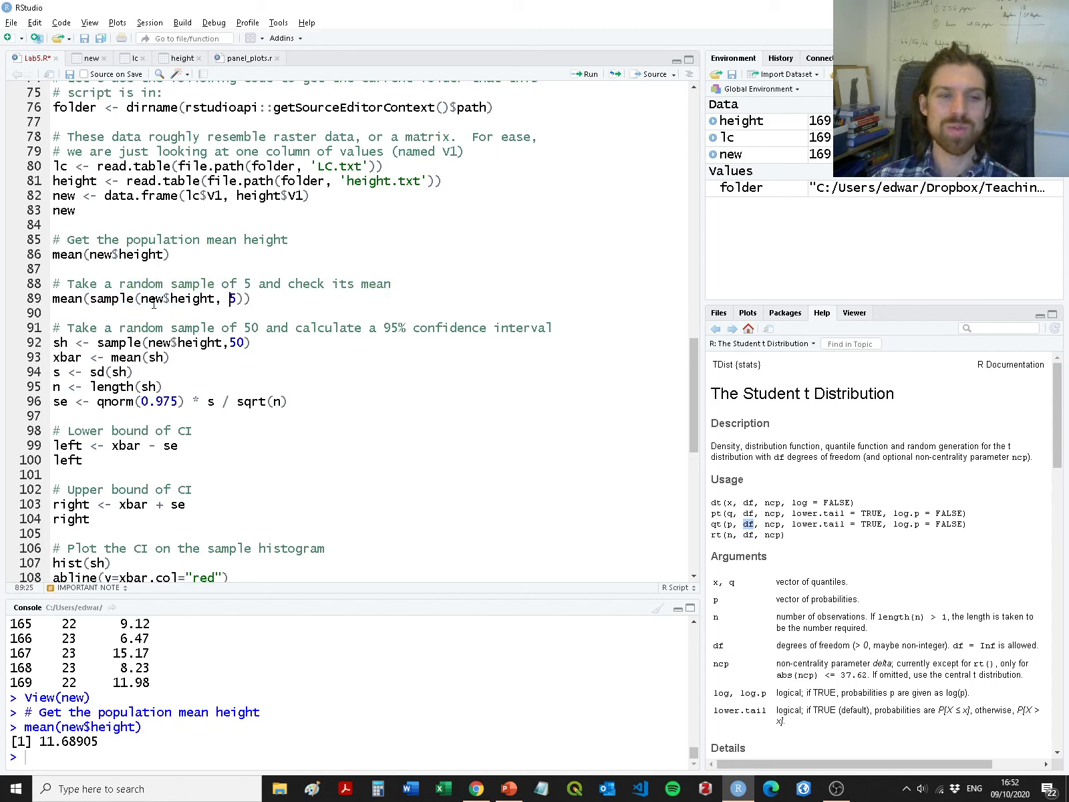
{"action": "left_click_drag", "start_coordinate": [142, 299], "coordinate": [216, 305]}
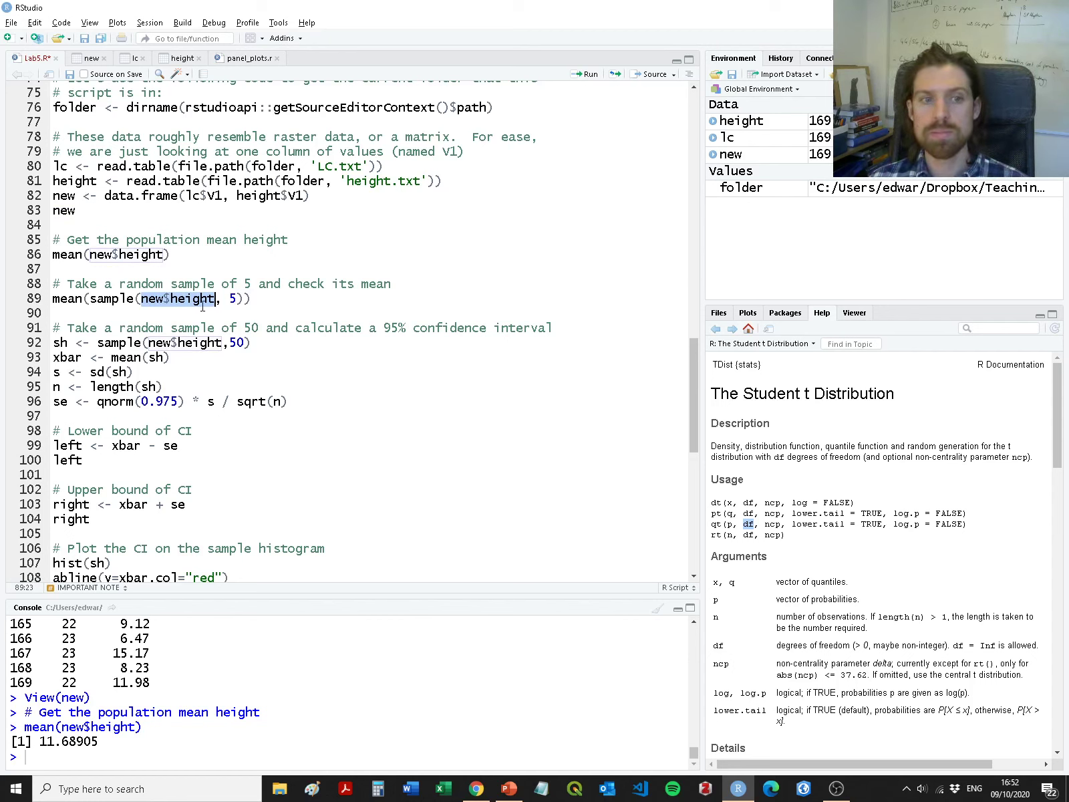
{"action": "left_click_drag", "start_coordinate": [90, 299], "coordinate": [245, 298]}
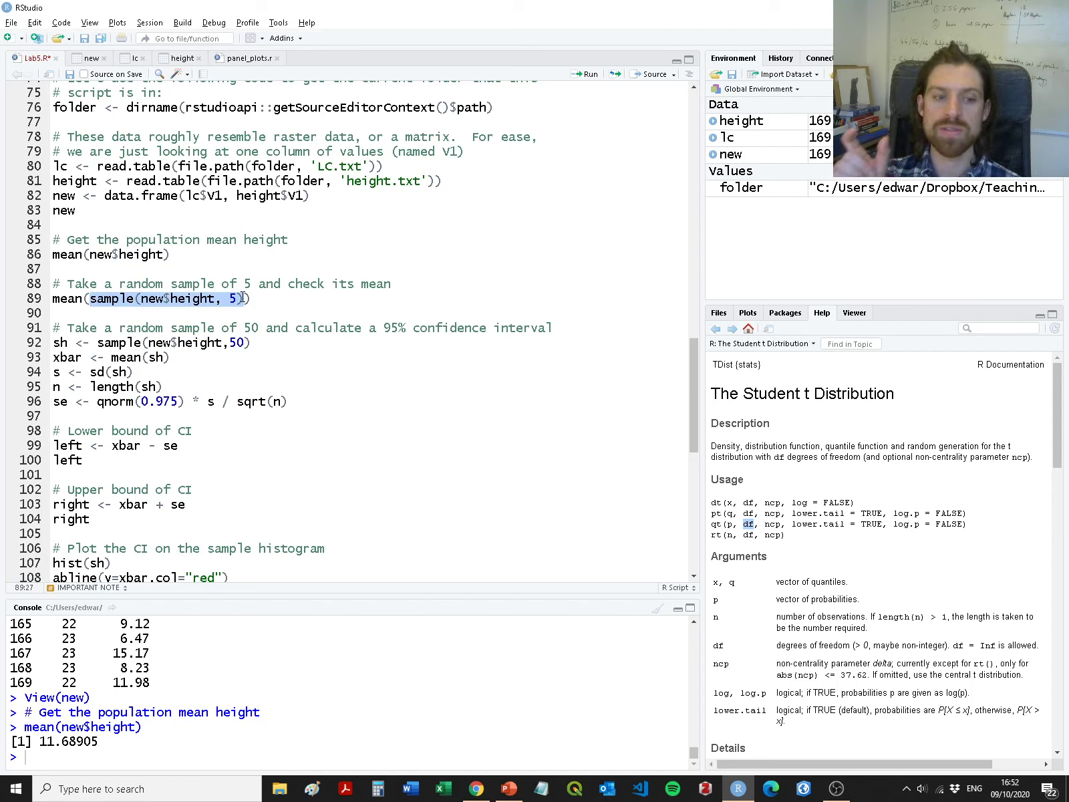
{"action": "key", "text": "ctrl+Return"}
{"action": "key", "text": "ctrl+Return"}
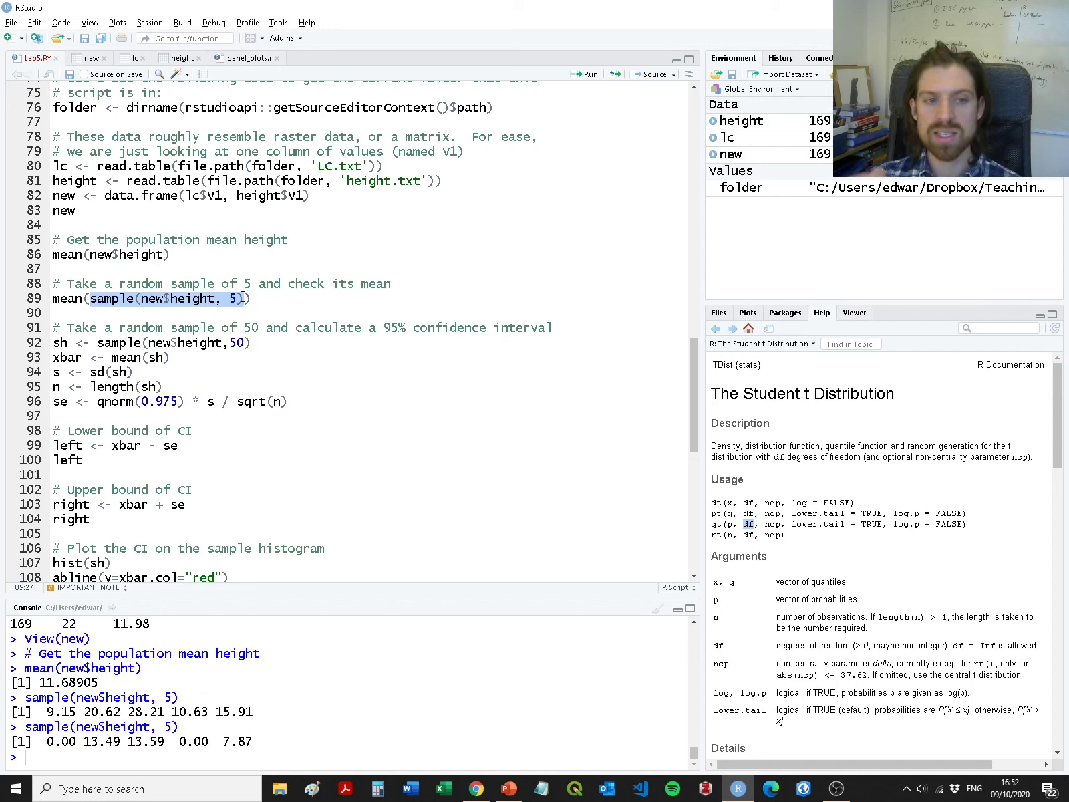
{"action": "key", "text": "ctrl+Return"}
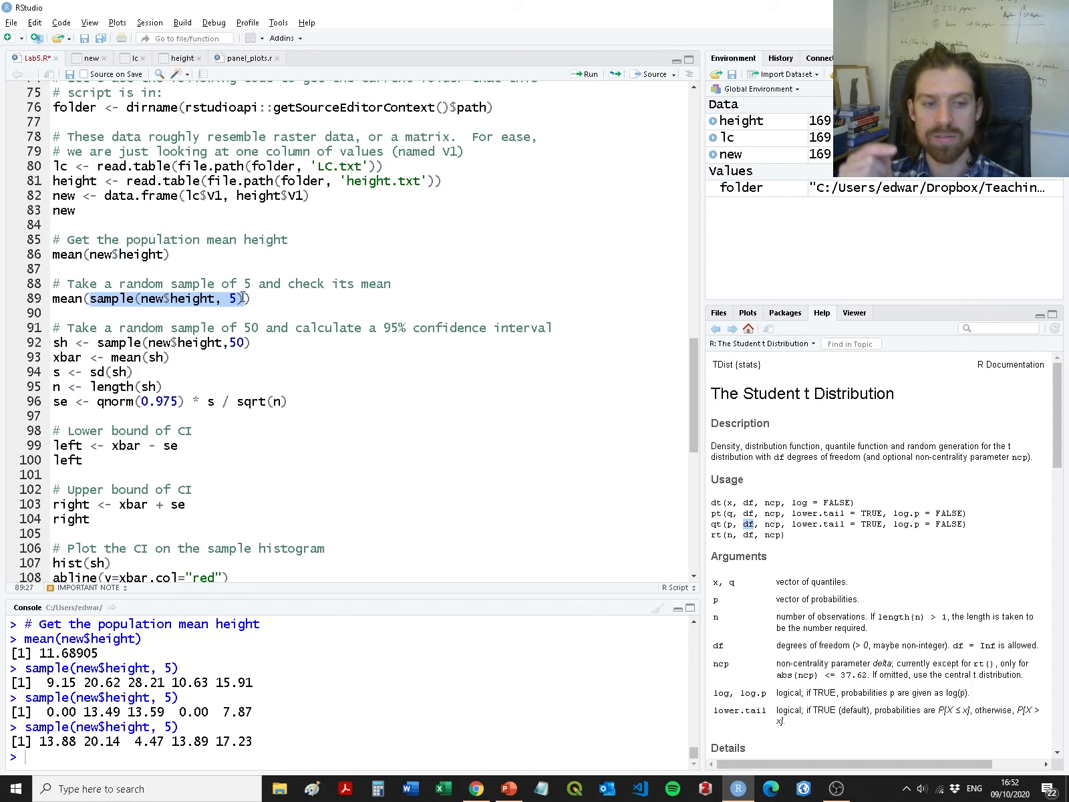
{"action": "key", "text": "ctrl+Return"}
{"action": "key", "text": "ctrl+Return"}
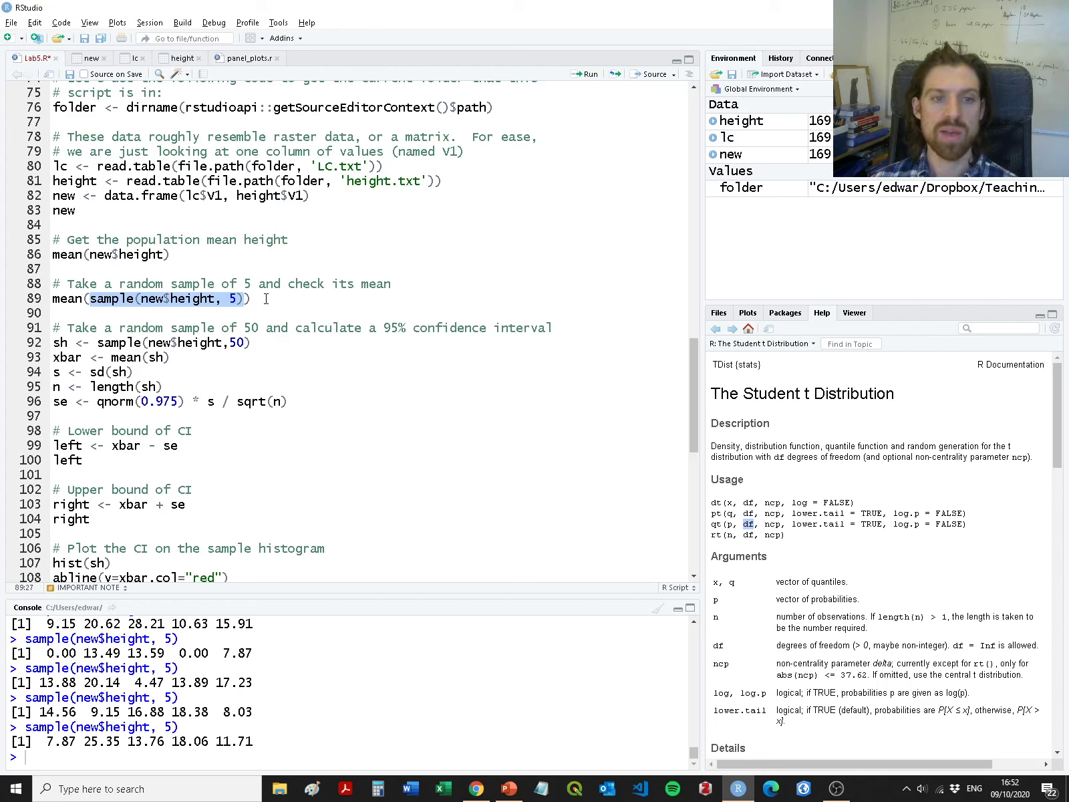
Run the whole of line 89, mean(sample(new$height, 5)), eleven times to compare the means of different random samples.
{"action": "left_click_drag", "start_coordinate": [251, 299], "coordinate": [52, 299]}
{"action": "key", "text": "ctrl+Return"}
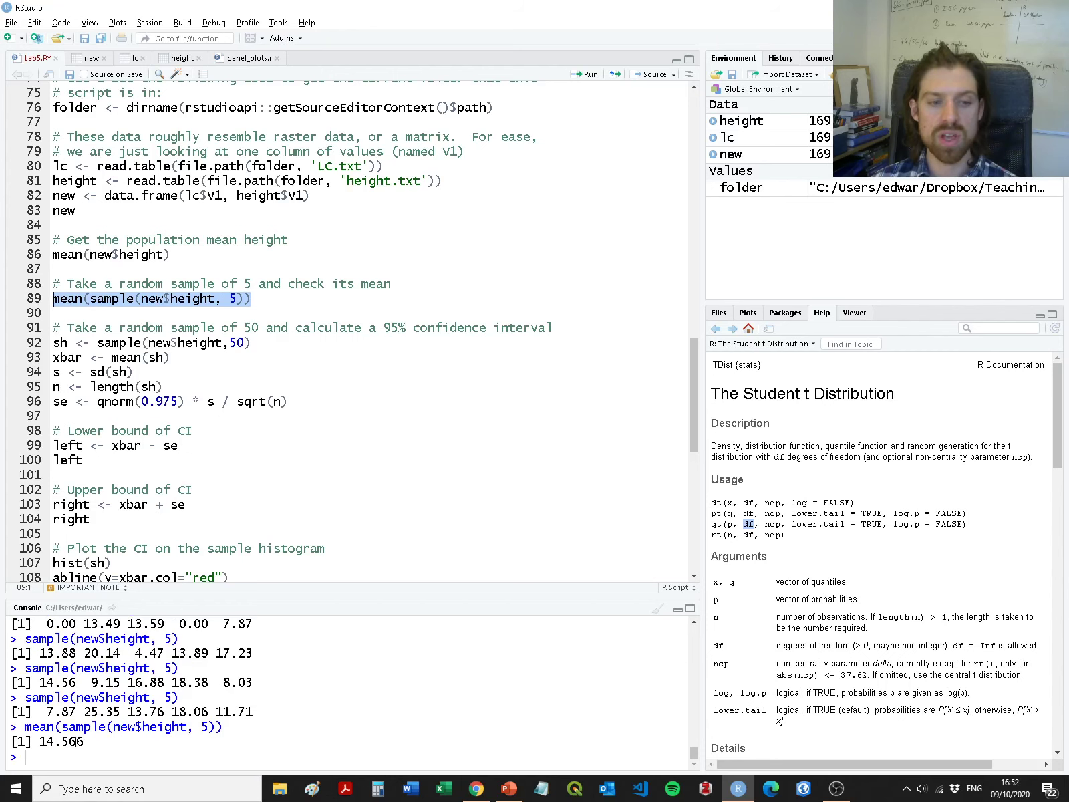
{"action": "key", "text": "ctrl+Return"}
{"action": "key", "text": "ctrl+Return"}
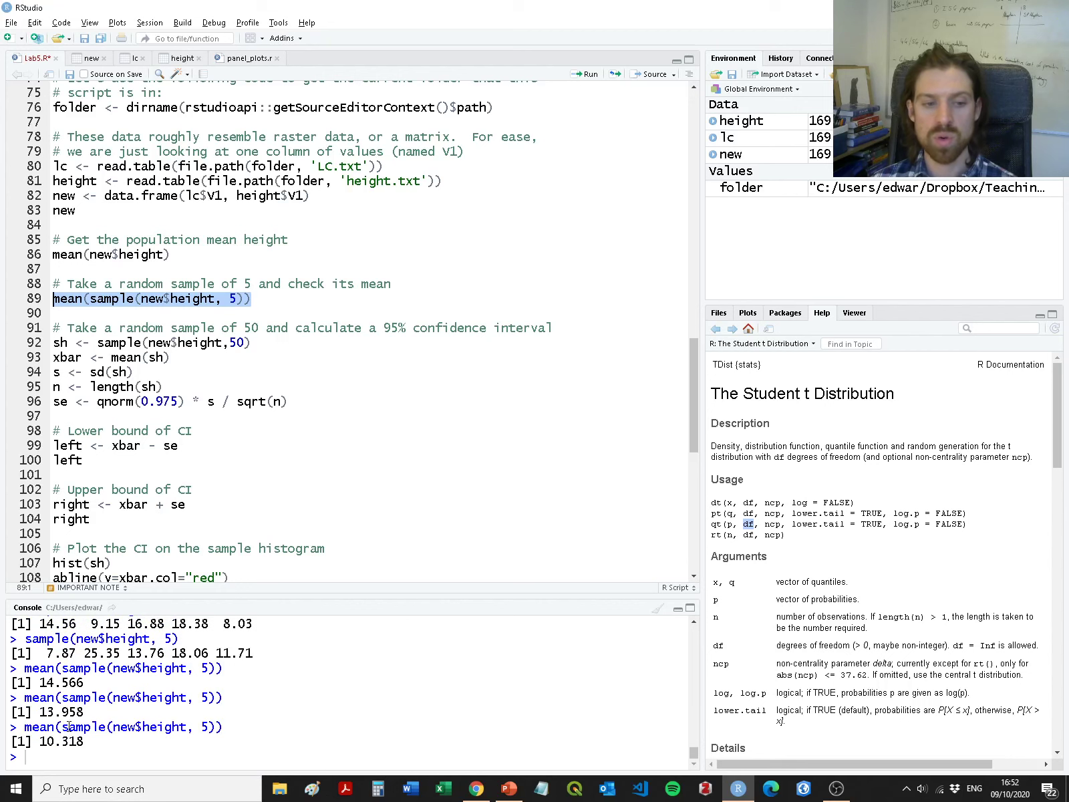
{"action": "key", "text": "ctrl+Return"}
{"action": "key", "text": "ctrl+Return"}
{"action": "key", "text": "ctrl+Return"}
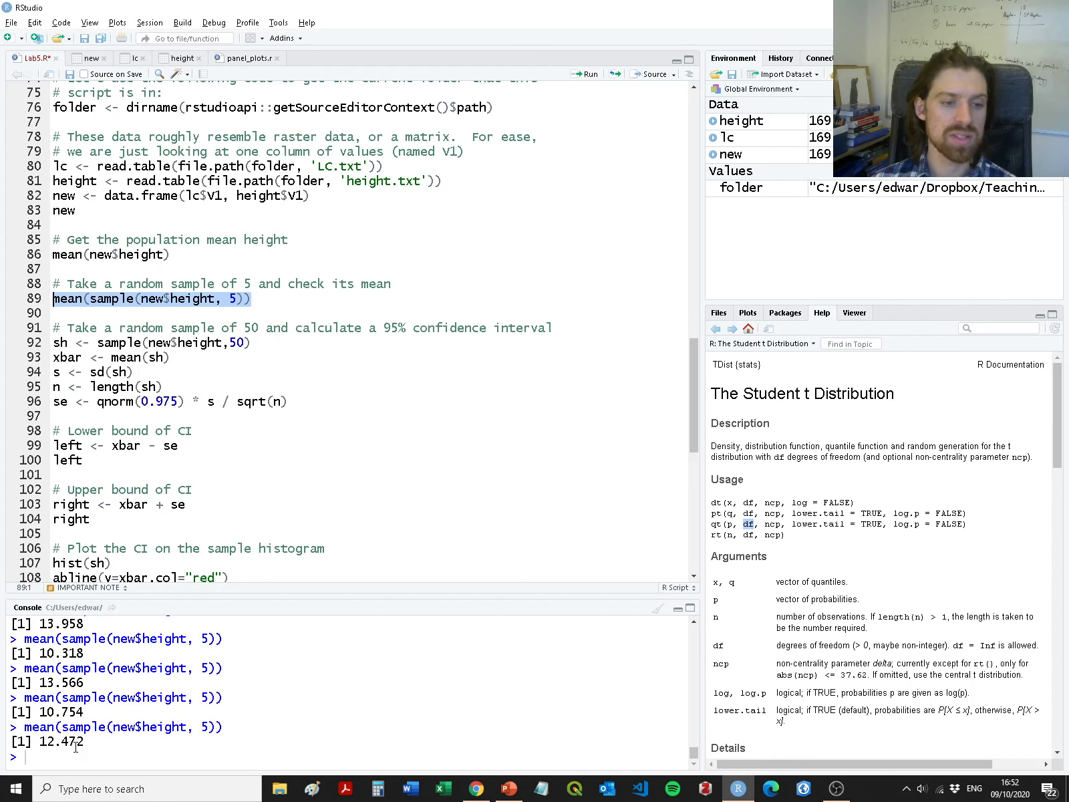
{"action": "key", "text": "ctrl+Return"}
{"action": "key", "text": "ctrl+Return"}
{"action": "key", "text": "ctrl+Return"}
{"action": "key", "text": "ctrl+Return"}
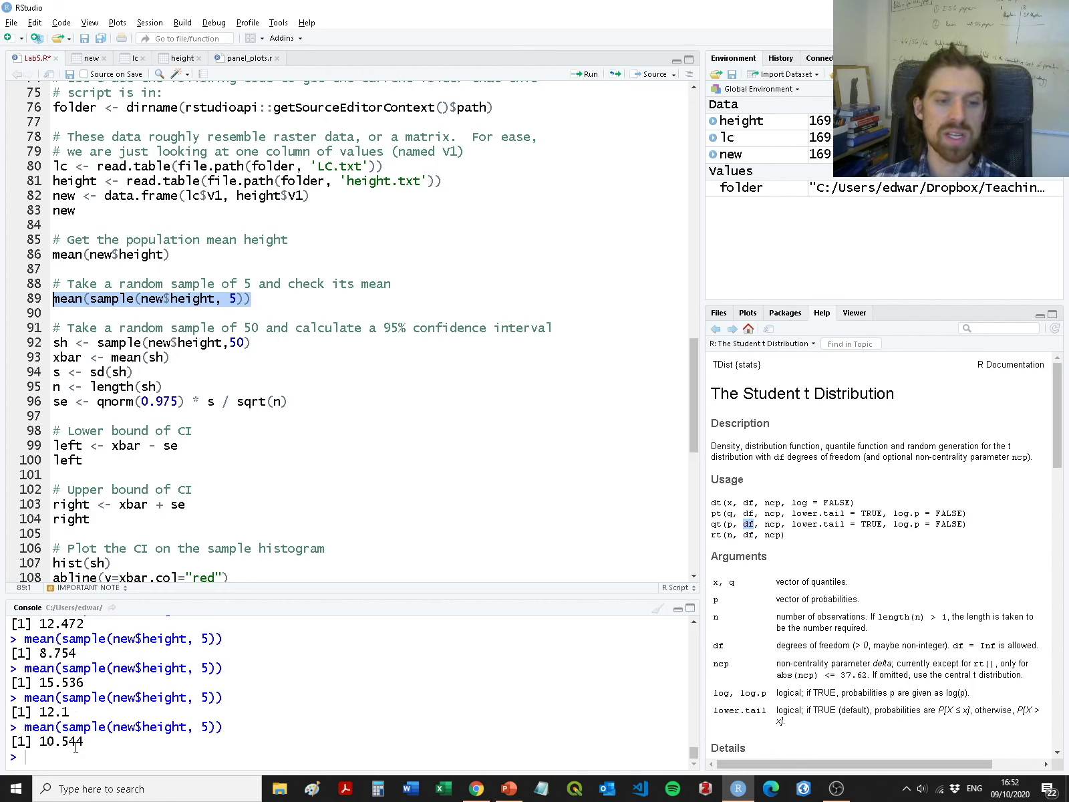
{"action": "key", "text": "ctrl+Return"}
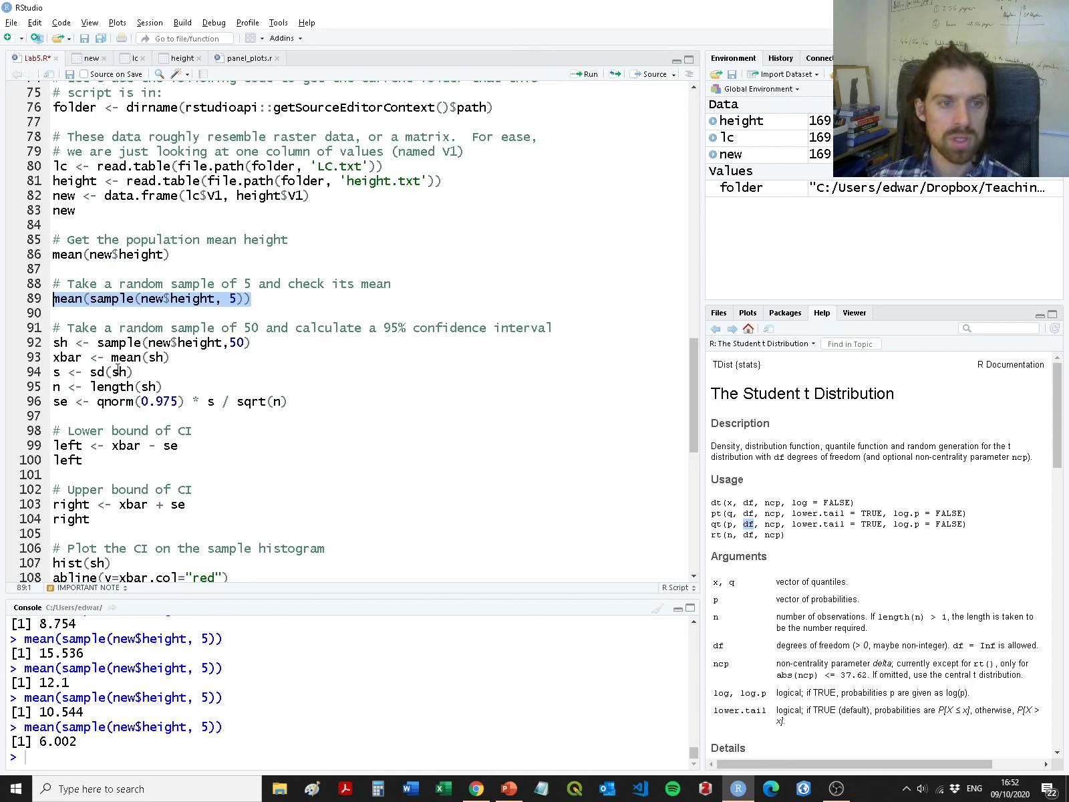
In the 95% confidence interval section, run only sample(new$height,50) from line 92 four times to print random samples of 50.
{"action": "left_click_drag", "start_coordinate": [53, 327], "coordinate": [579, 327]}
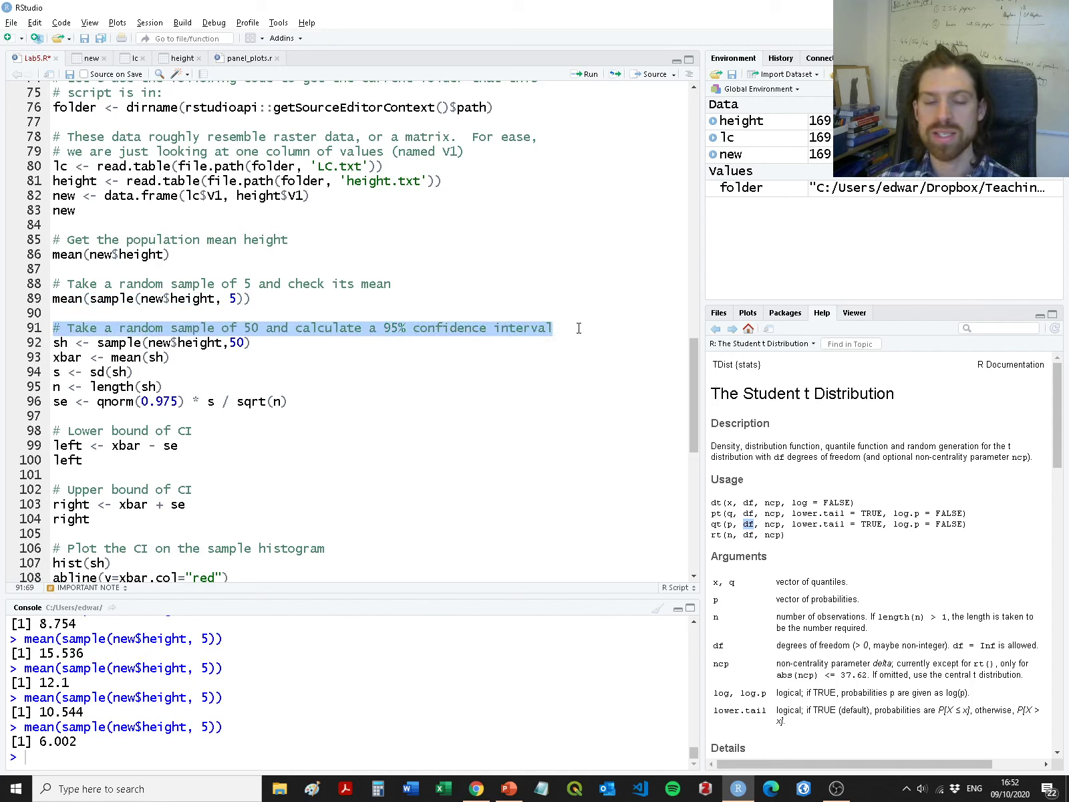
{"action": "left_click_drag", "start_coordinate": [252, 342], "coordinate": [53, 343]}
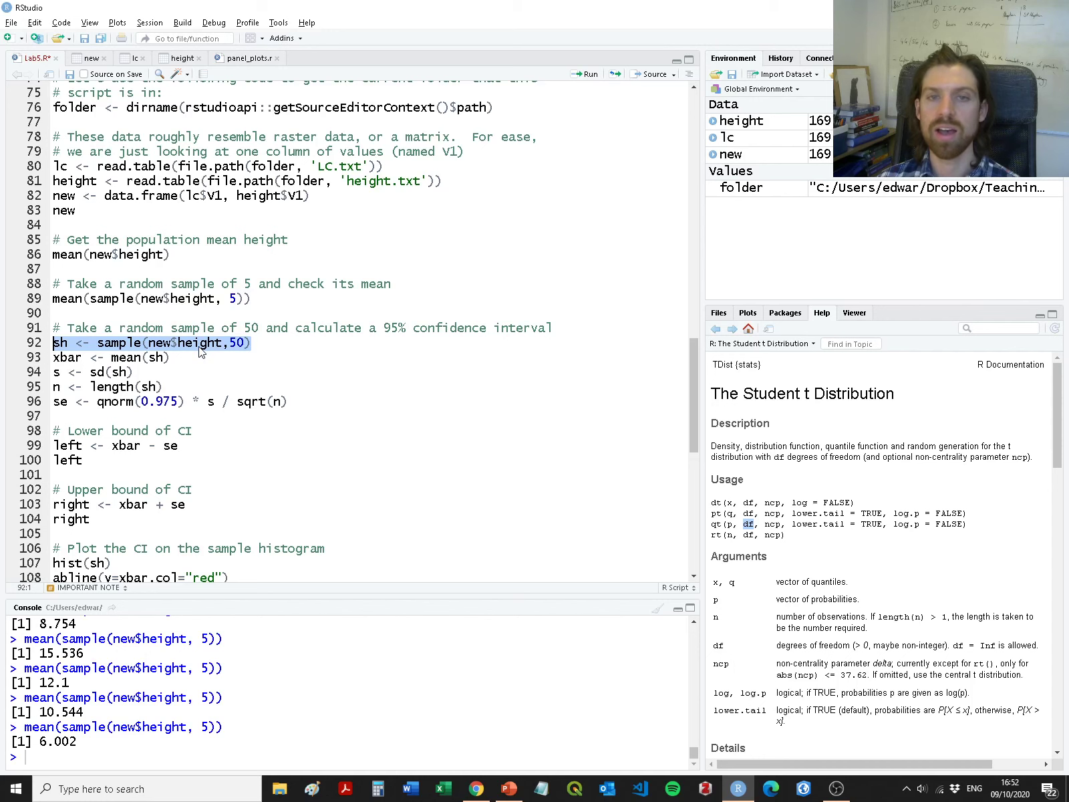
{"action": "left_click", "coordinate": [235, 342]}
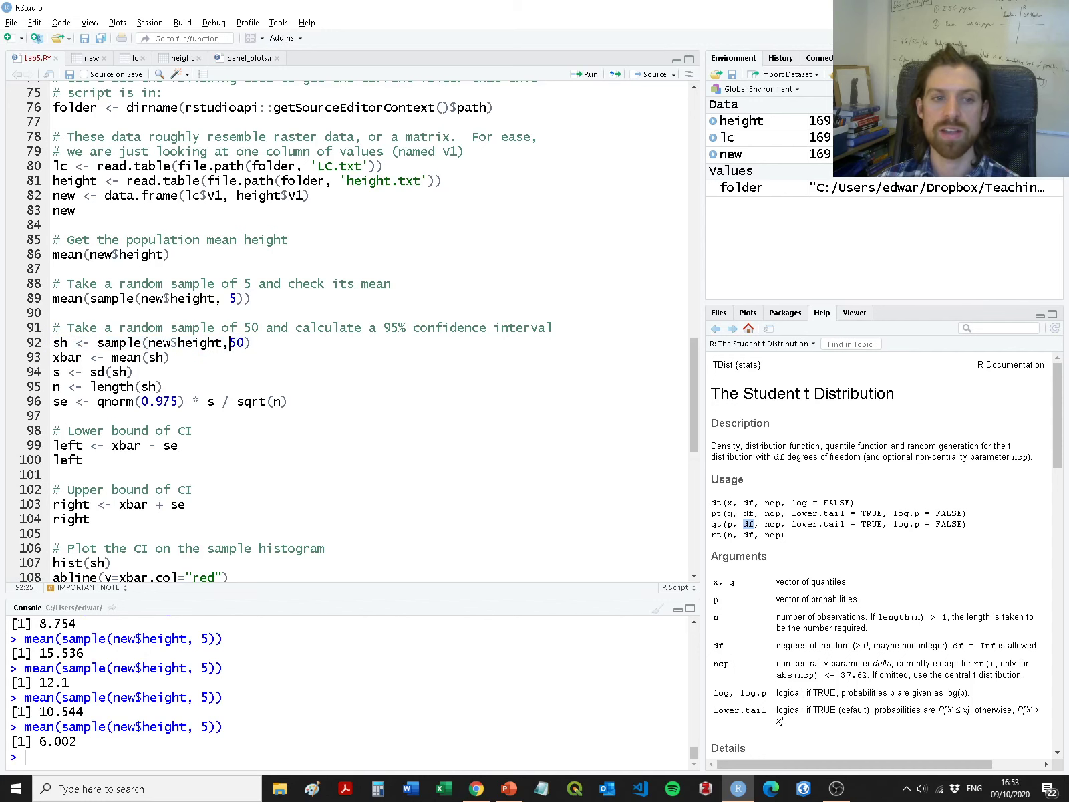
{"action": "left_click_drag", "start_coordinate": [277, 342], "coordinate": [97, 342]}
{"action": "key", "text": "ctrl+Return"}
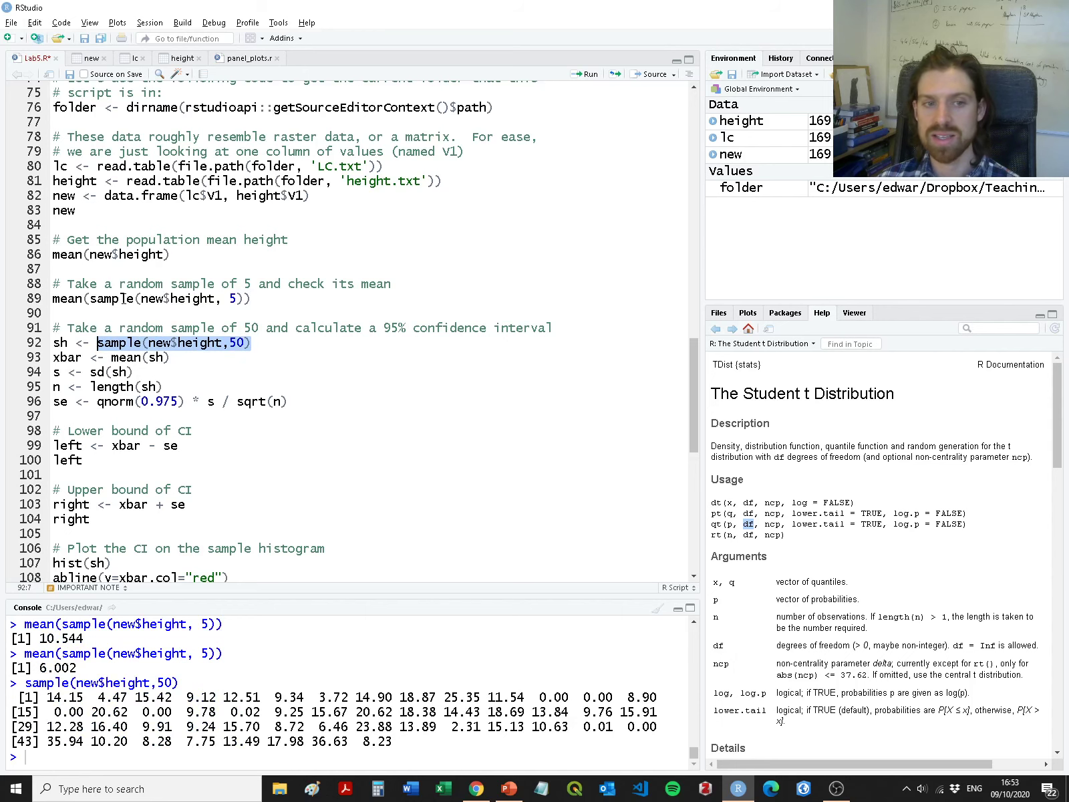
{"action": "key", "text": "ctrl+Return"}
{"action": "key", "text": "ctrl+Return"}
{"action": "key", "text": "ctrl+Return"}
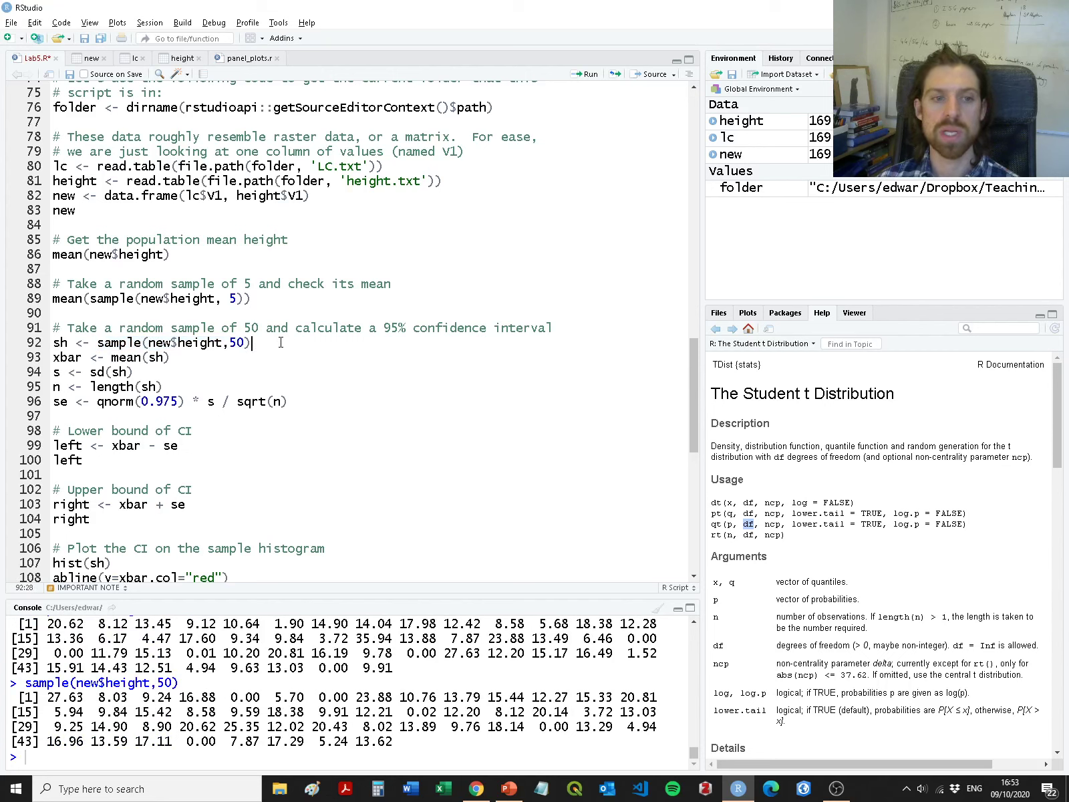
Run all of line 92 to store a random sample of 50 heights in sh, and print mean(sh) several times.
{"action": "left_click_drag", "start_coordinate": [264, 343], "coordinate": [54, 343]}
{"action": "key", "text": "ctrl+Return"}
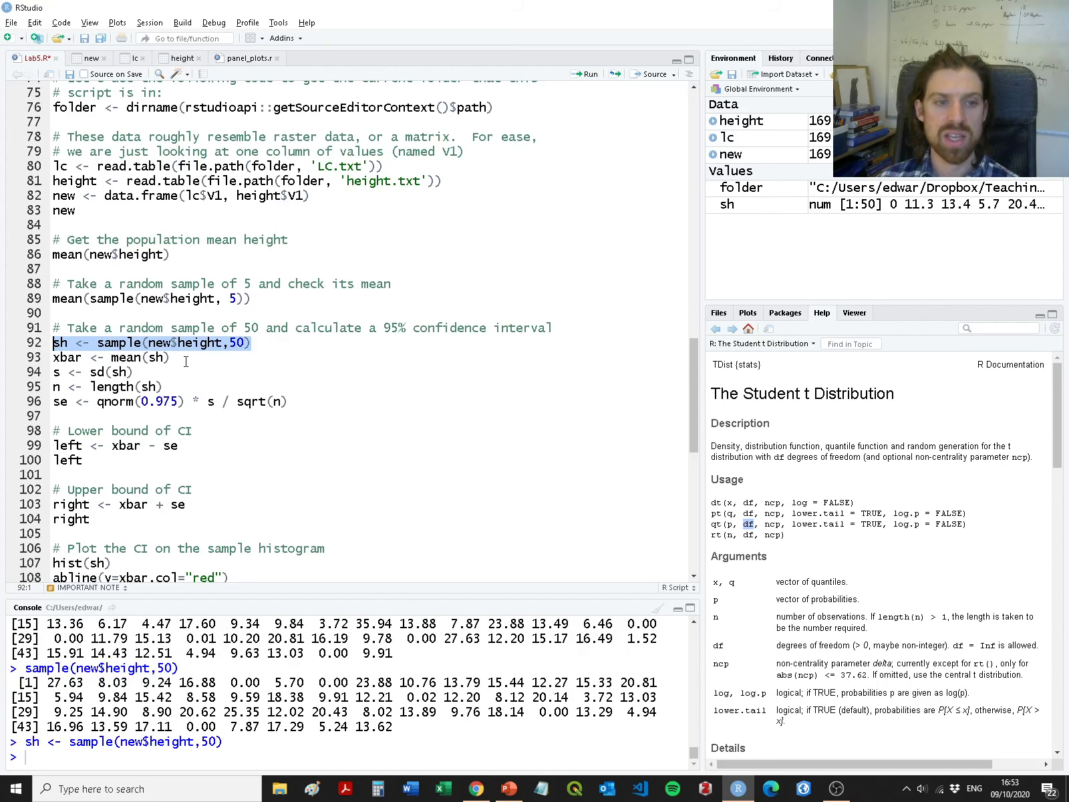
{"action": "left_click_drag", "start_coordinate": [186, 362], "coordinate": [54, 358]}
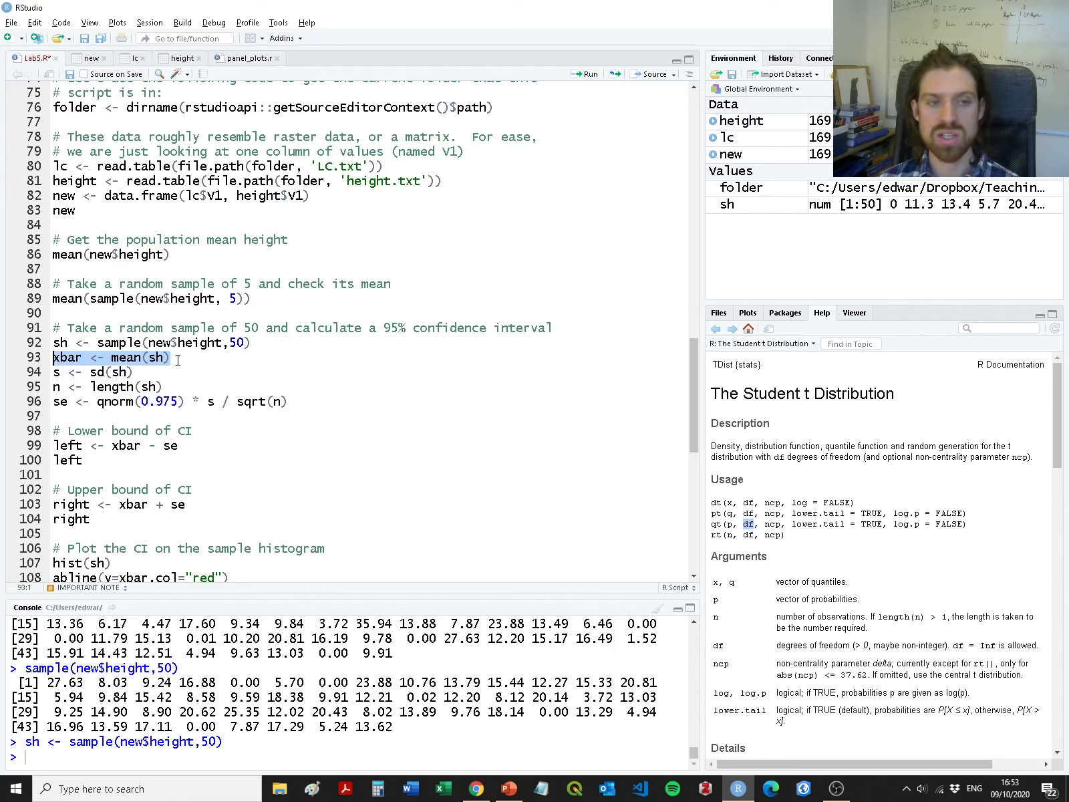
{"action": "left_click_drag", "start_coordinate": [172, 359], "coordinate": [105, 361]}
{"action": "key", "text": "ctrl+Return"}
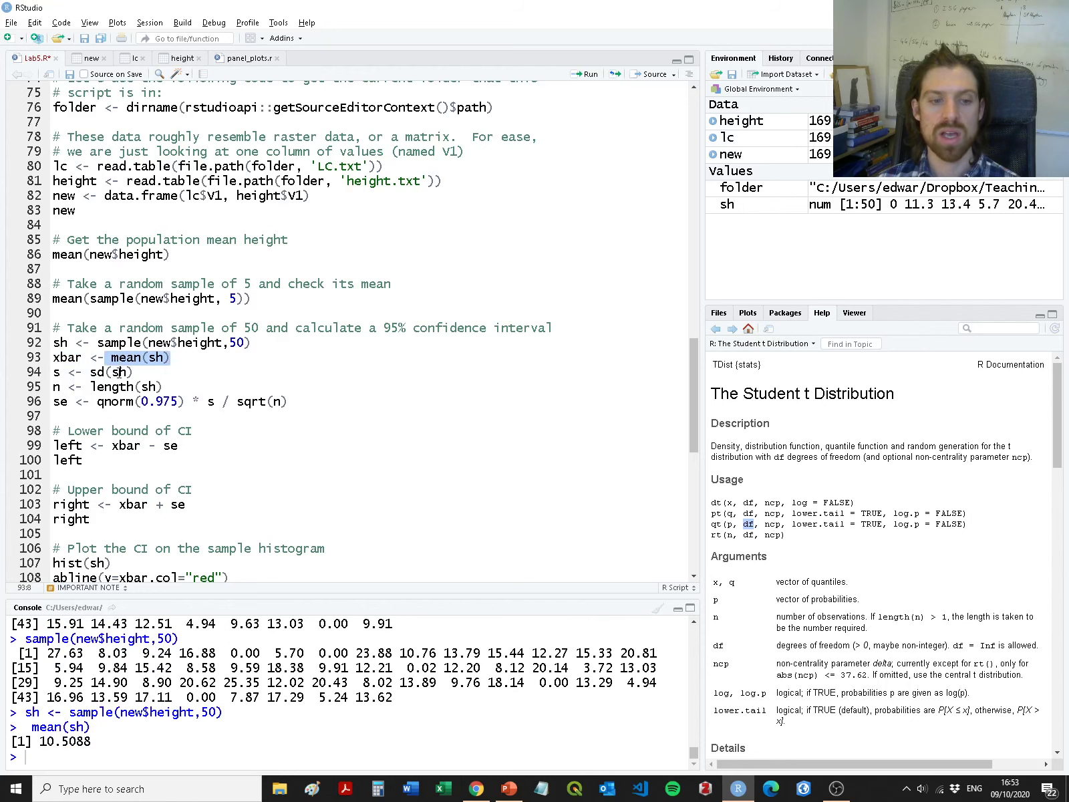
{"action": "key", "text": "ctrl+Return"}
{"action": "key", "text": "ctrl+Return"}
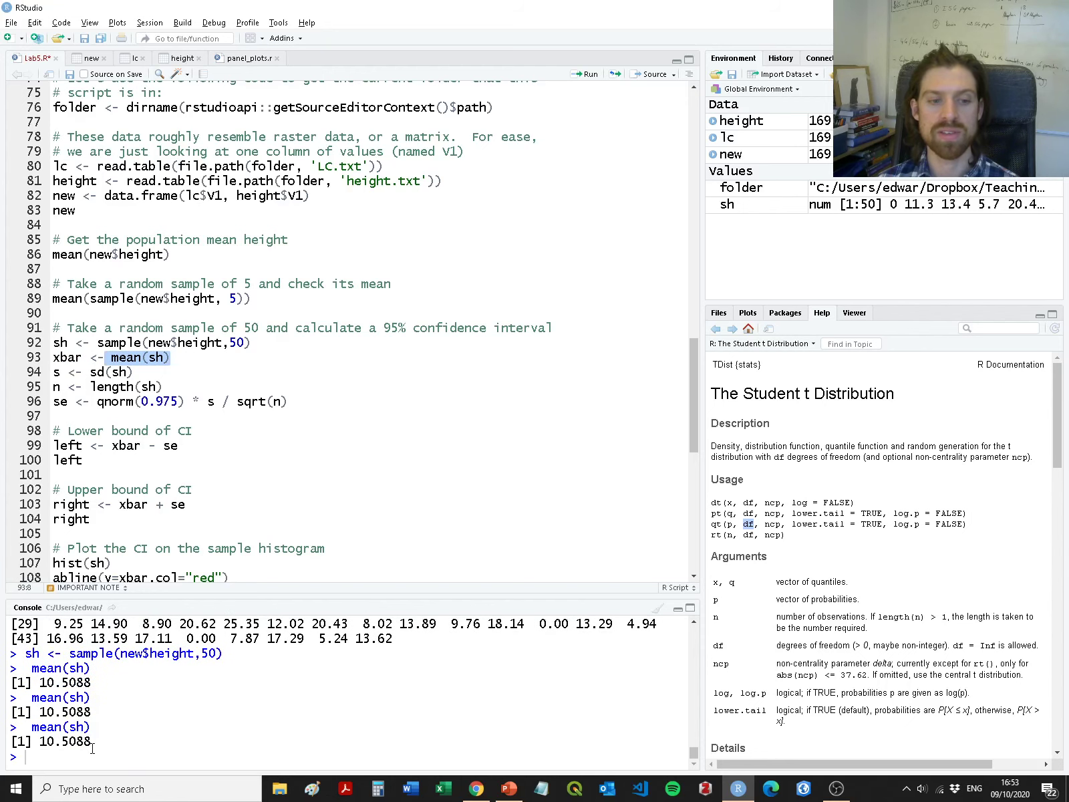
{"action": "key", "text": "ctrl+Return"}
Run lines 93–95 to store the mean, standard deviation and length of sh in xbar, s and n, also printing sd(sh).
{"action": "left_click_drag", "start_coordinate": [172, 360], "coordinate": [137, 368]}
{"action": "key", "text": "ctrl+Return"}
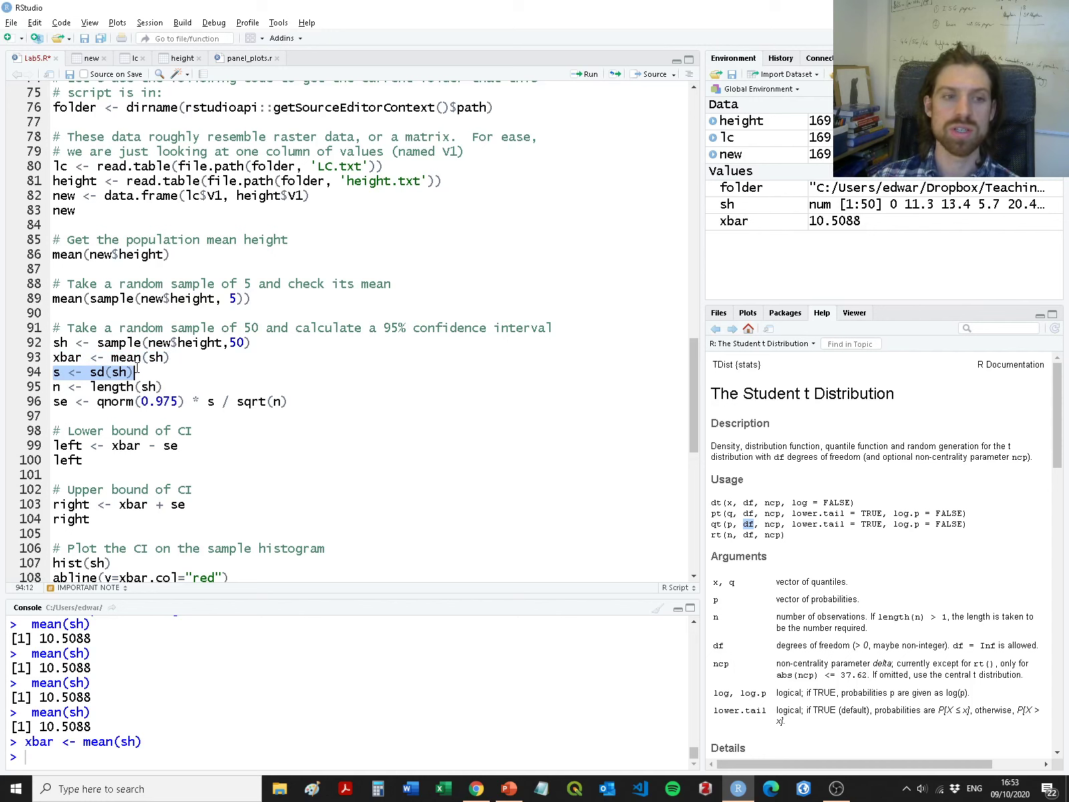
{"action": "key", "text": "ctrl+Return"}
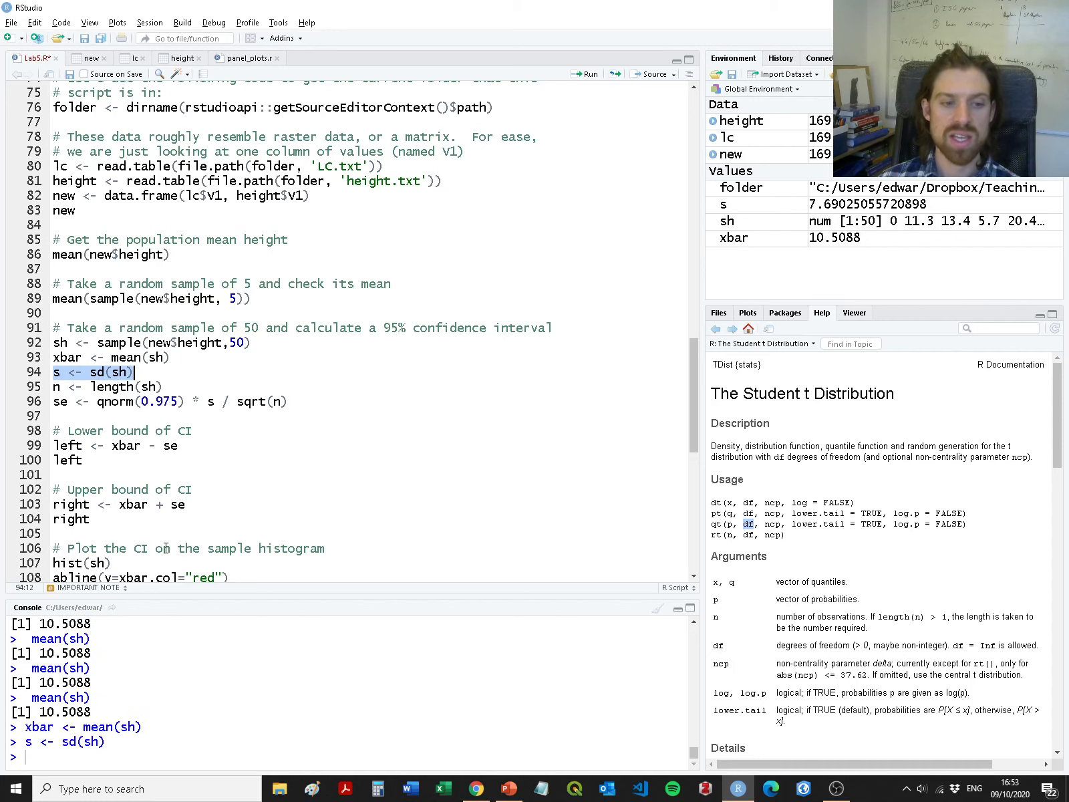
{"action": "left_click_drag", "start_coordinate": [91, 372], "coordinate": [133, 372]}
{"action": "key", "text": "ctrl+Return"}
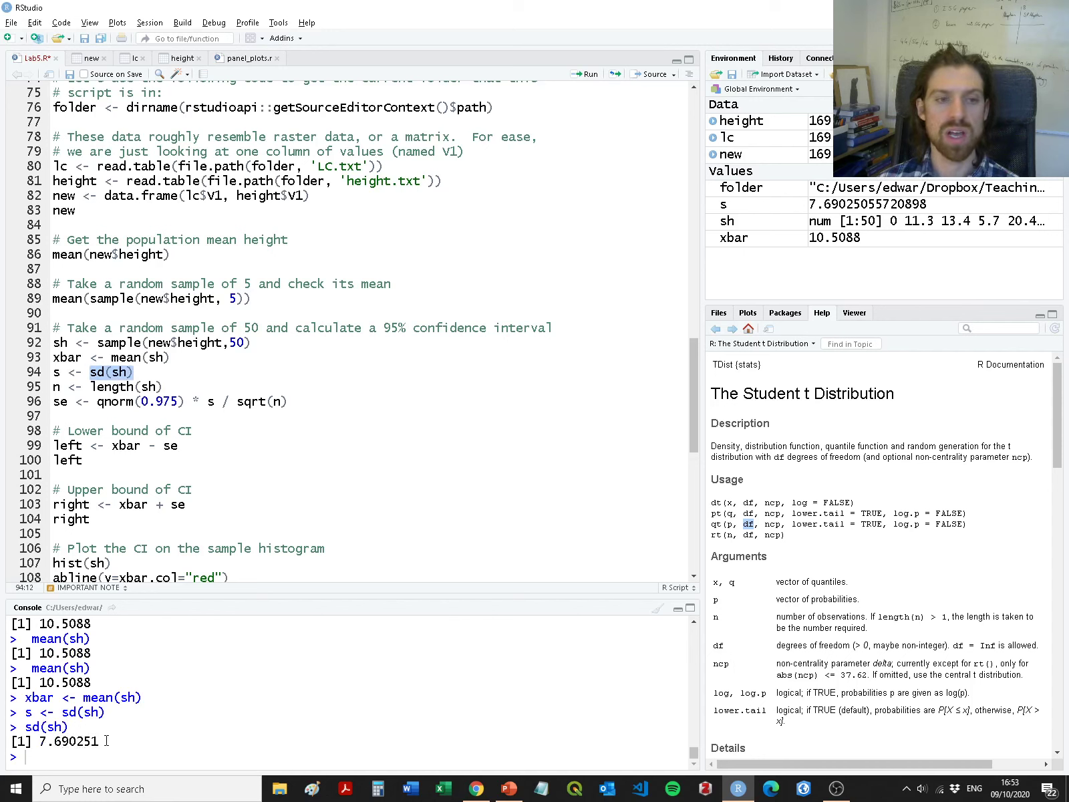
{"action": "left_click_drag", "start_coordinate": [164, 387], "coordinate": [17, 372]}
{"action": "key", "text": "ctrl+Return"}
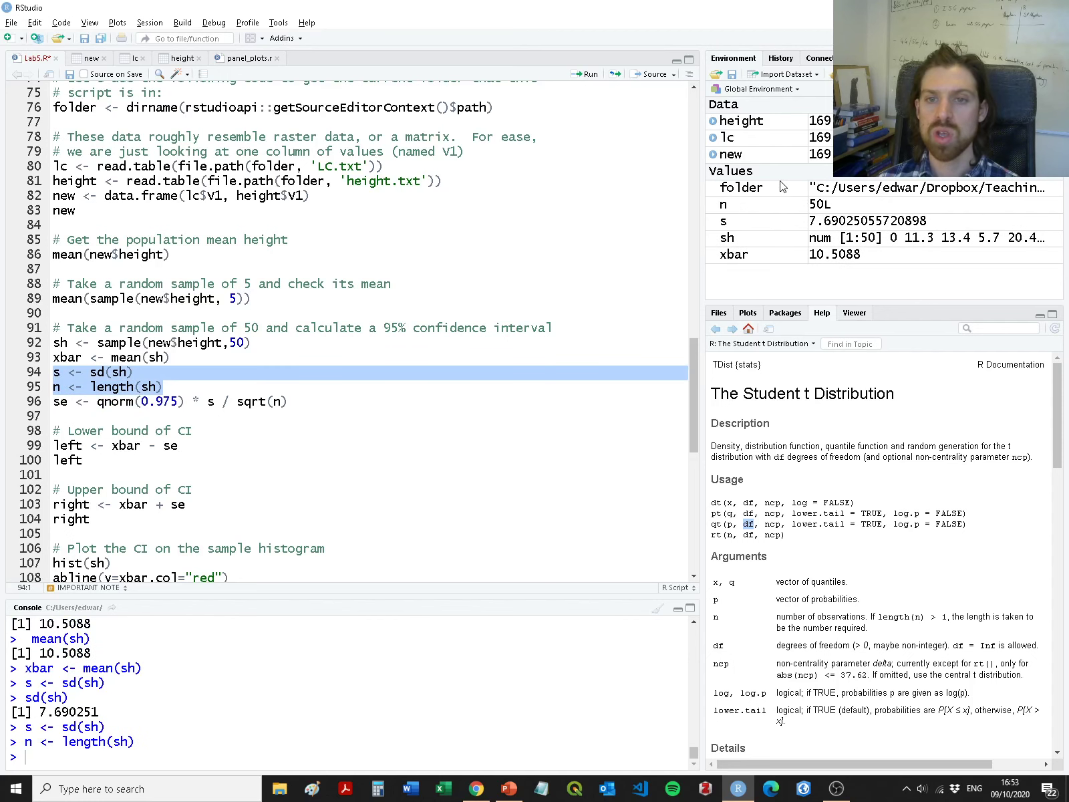
Evaluate only qnorm(0.975) from line 96 and highlight the resulting value in the console.
{"action": "left_click", "coordinate": [140, 410]}
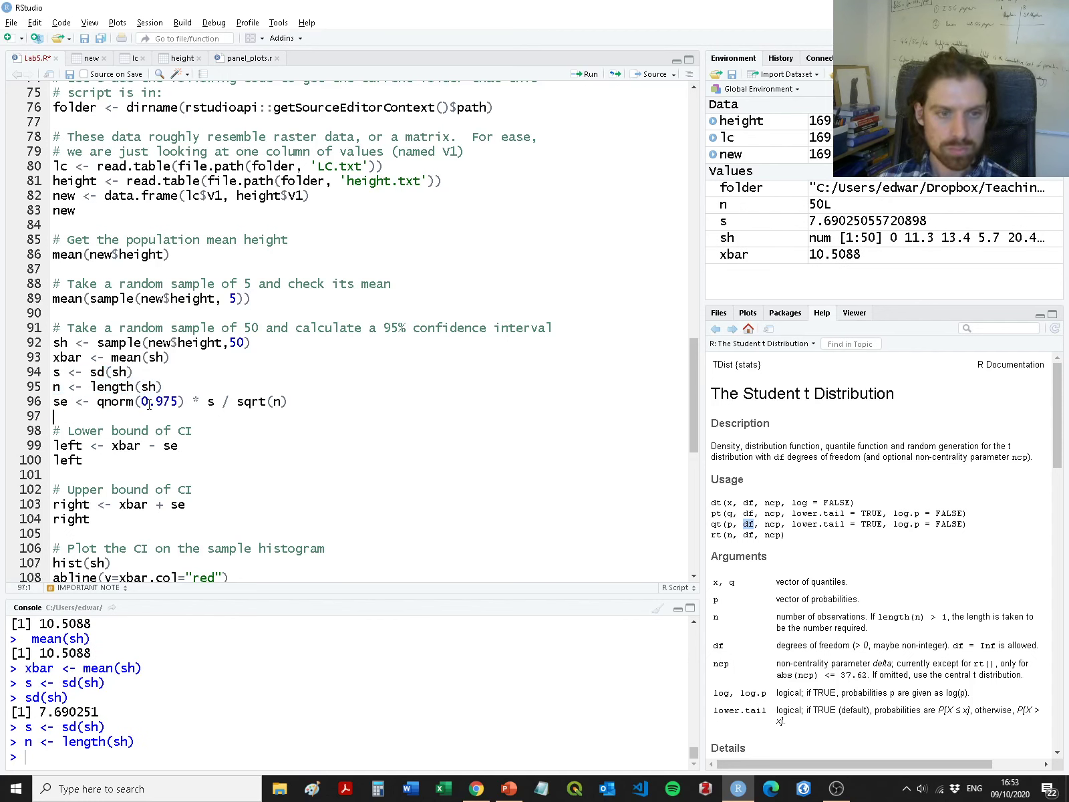
{"action": "left_click_drag", "start_coordinate": [97, 401], "coordinate": [187, 401]}
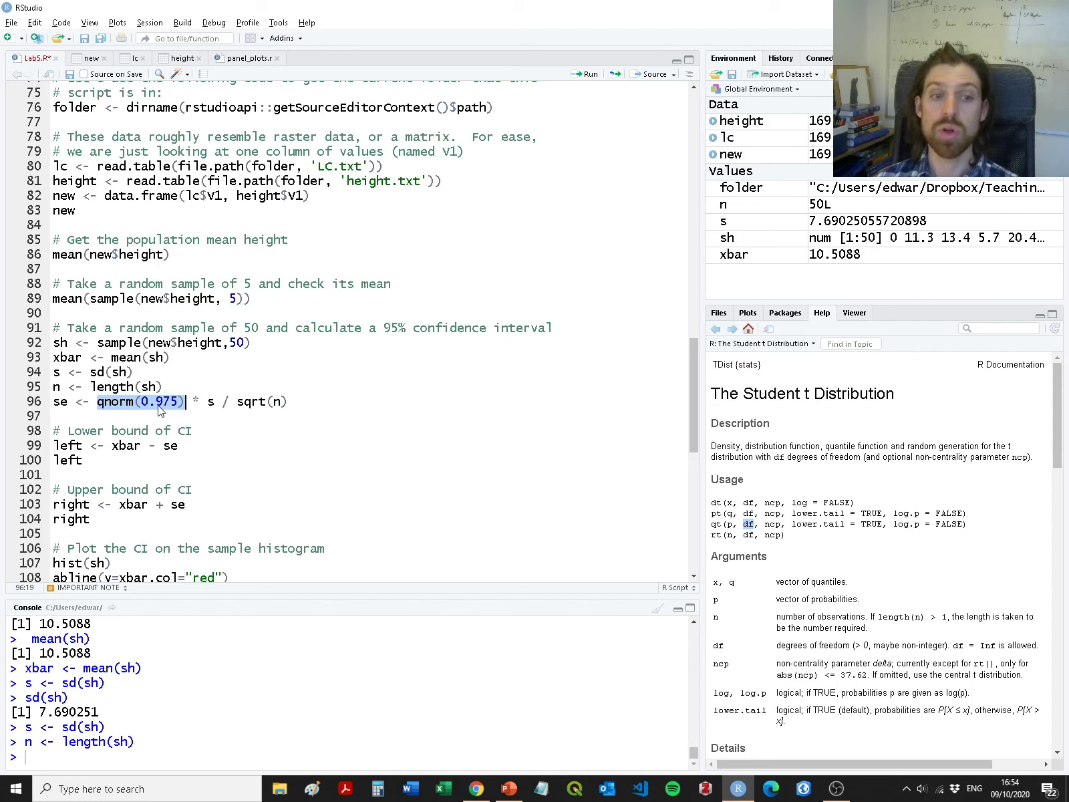
{"action": "key", "text": "ctrl+Return"}
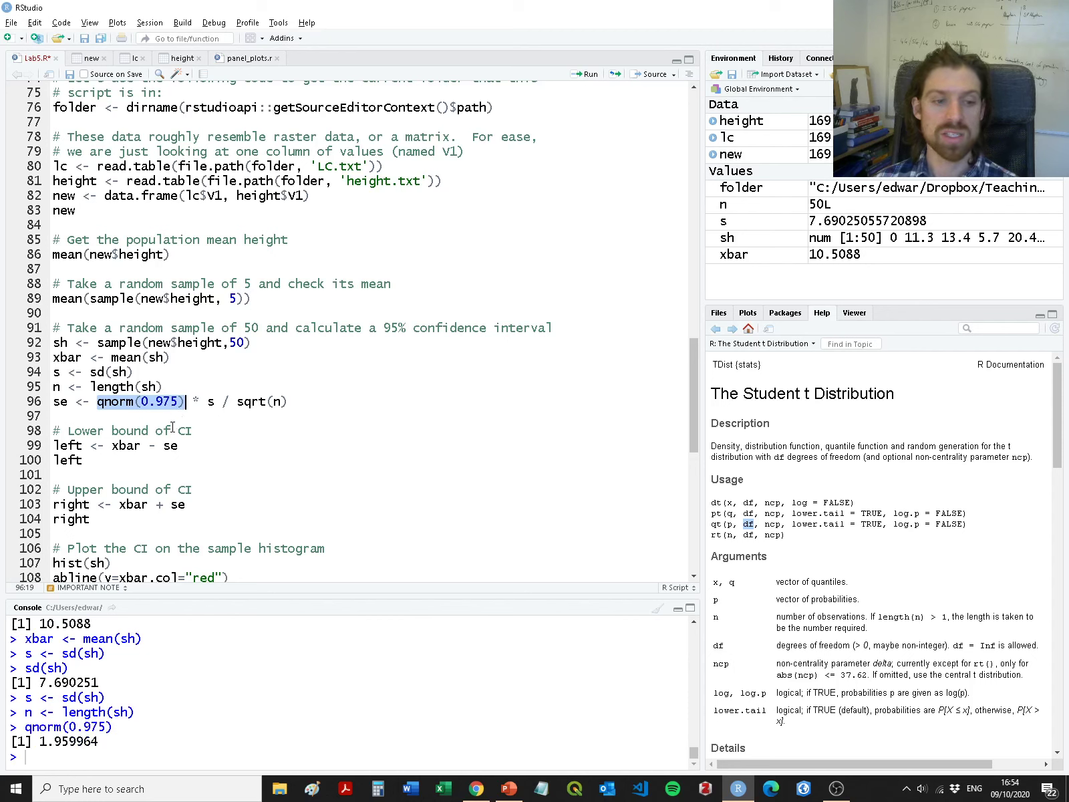
{"action": "left_click_drag", "start_coordinate": [47, 741], "coordinate": [100, 741]}
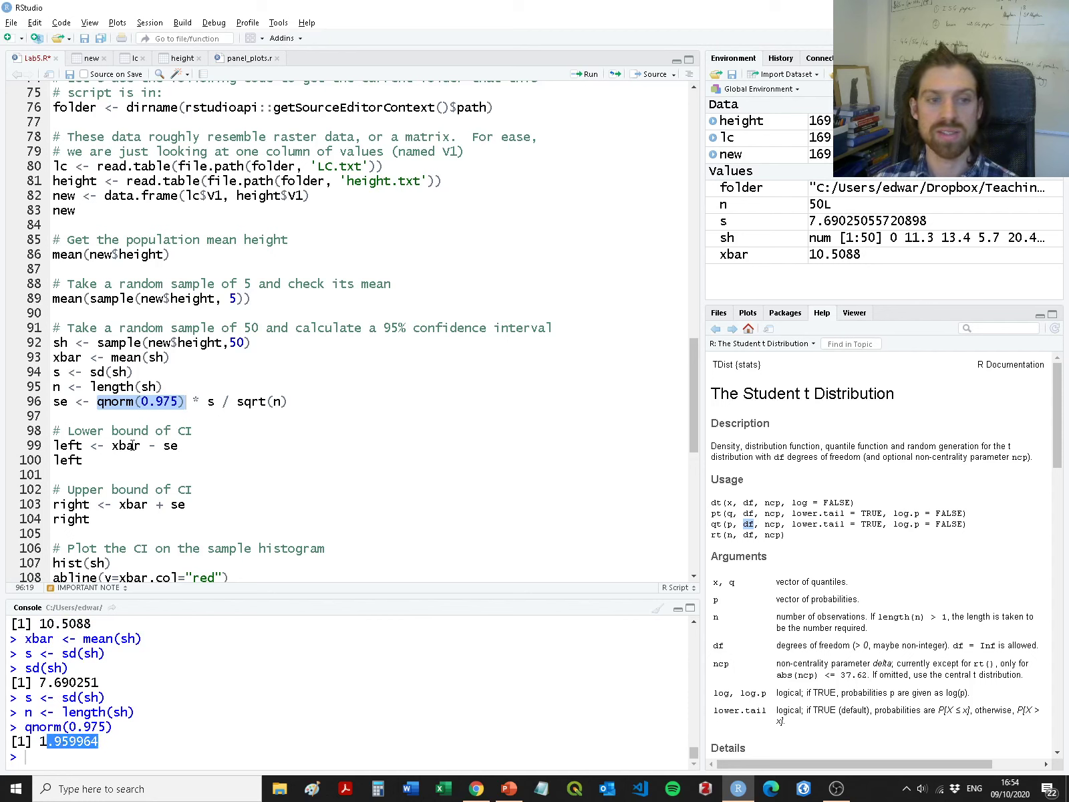
Evaluate s / sqrt(n) from line 96, and then the full expression qnorm(0.975) * s / sqrt(n) without assigning it.
{"action": "left_click_drag", "start_coordinate": [207, 402], "coordinate": [311, 402]}
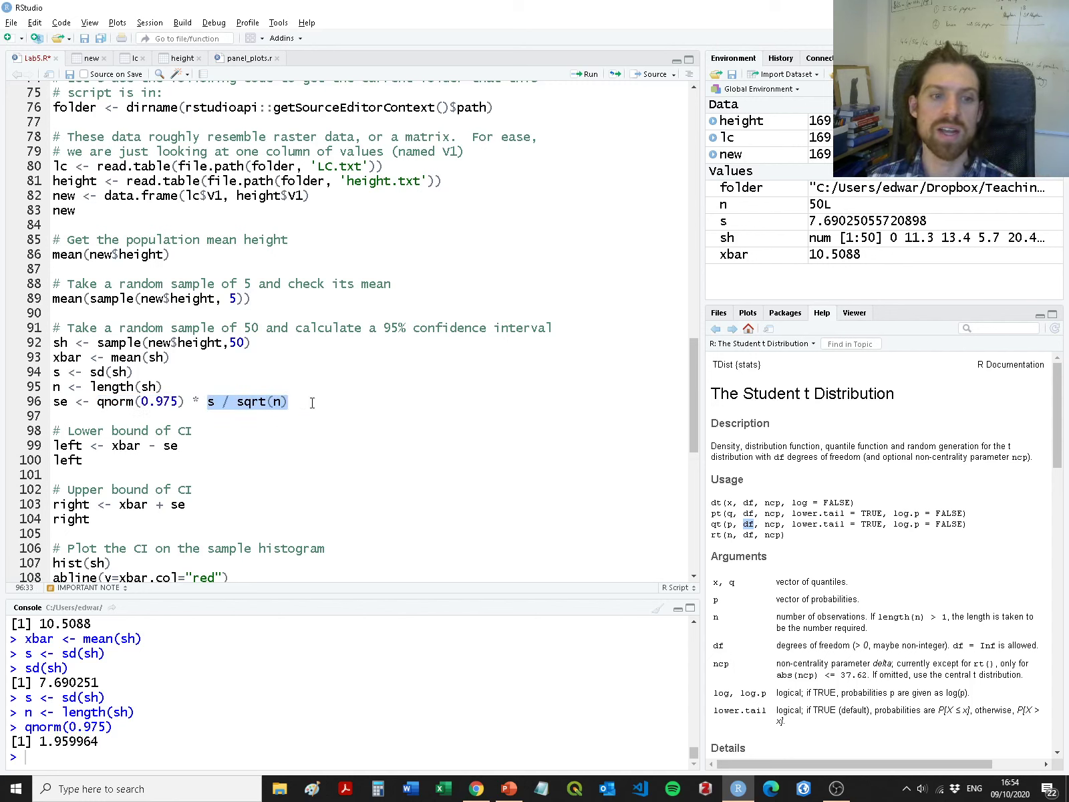
{"action": "key", "text": "ctrl+Return"}
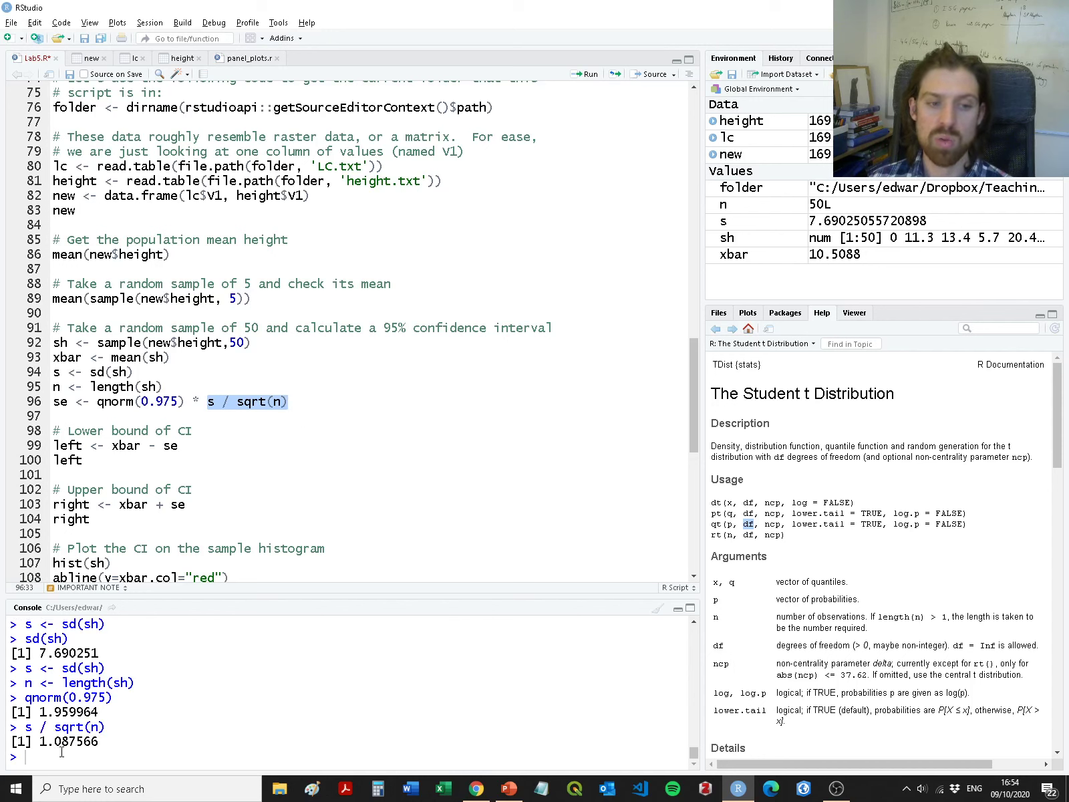
{"action": "left_click_drag", "start_coordinate": [305, 408], "coordinate": [99, 401]}
{"action": "key", "text": "ctrl+Return"}
{"action": "left_click", "coordinate": [79, 401]}
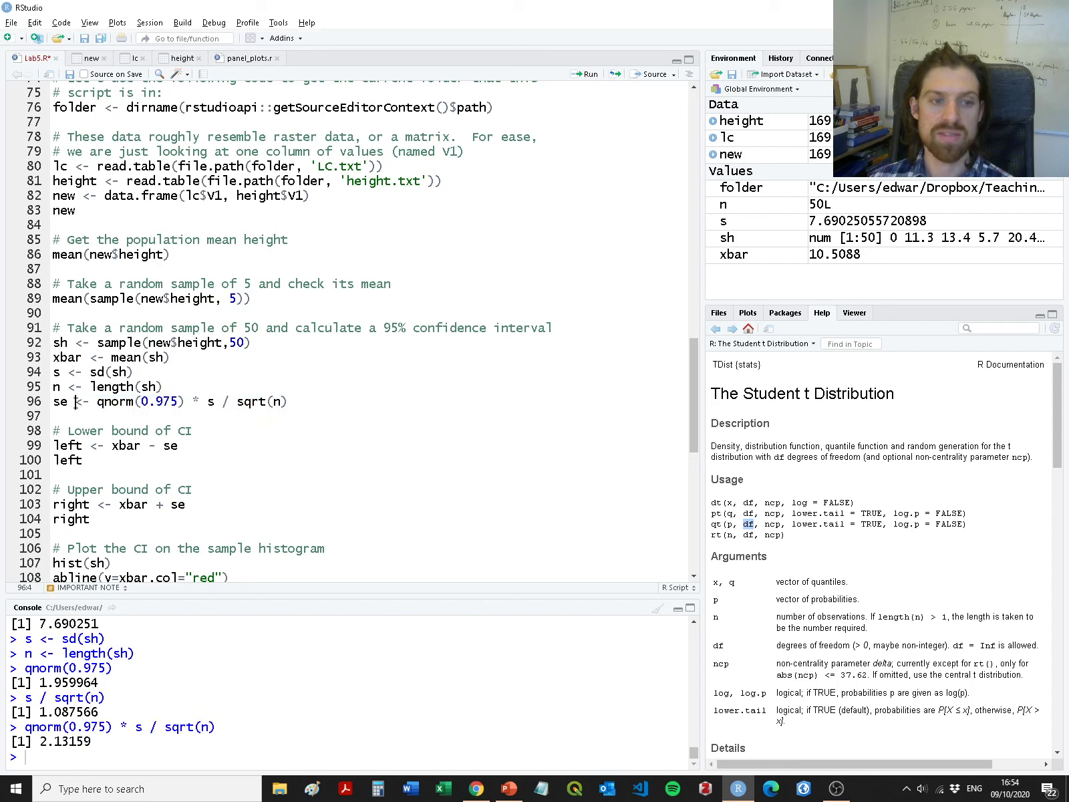
Run line 96 to store se, and run lines 98–104 to store and print the confidence interval bounds left and right.
{"action": "key", "text": "ctrl+Return"}
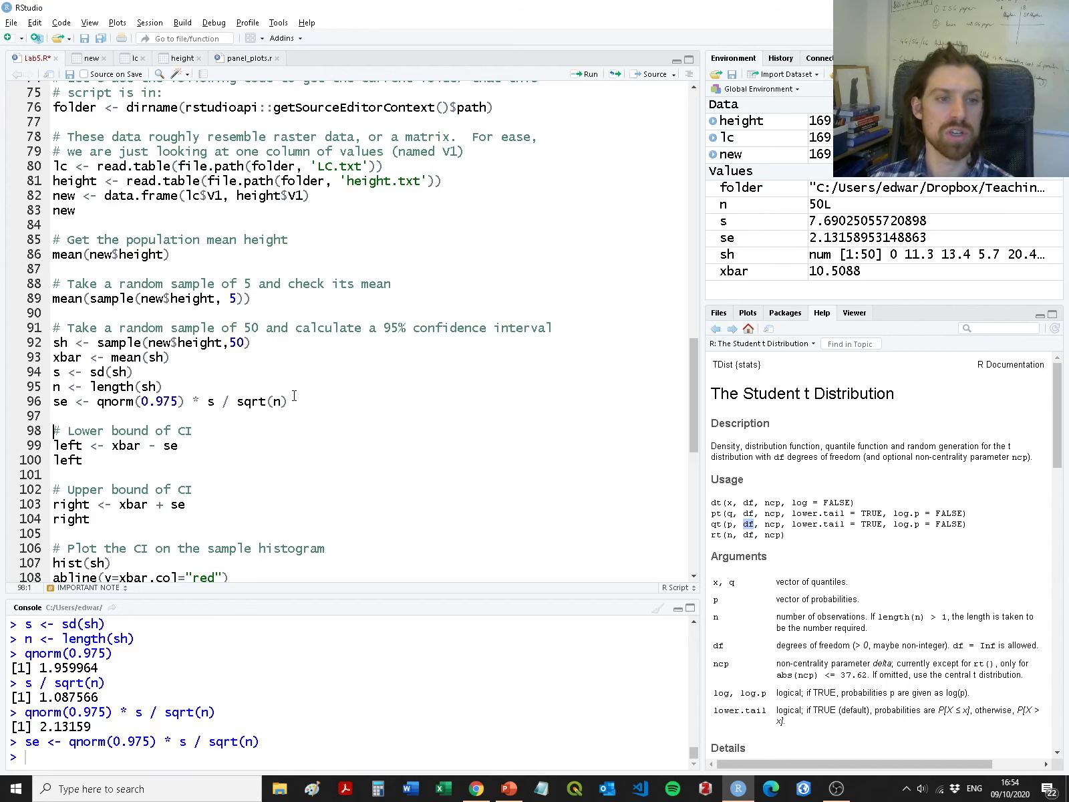
{"action": "scroll", "coordinate": [294, 395], "scroll_direction": "down", "scroll_amount": 4}
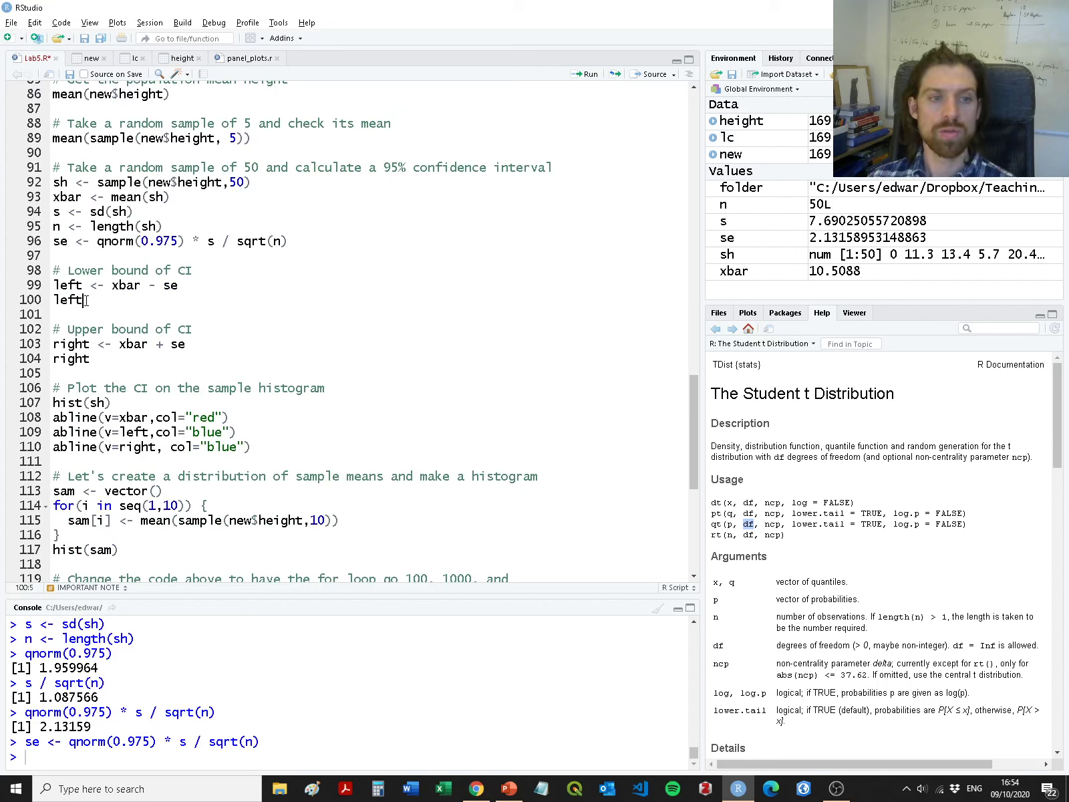
{"action": "left_click_drag", "start_coordinate": [83, 299], "coordinate": [54, 270]}
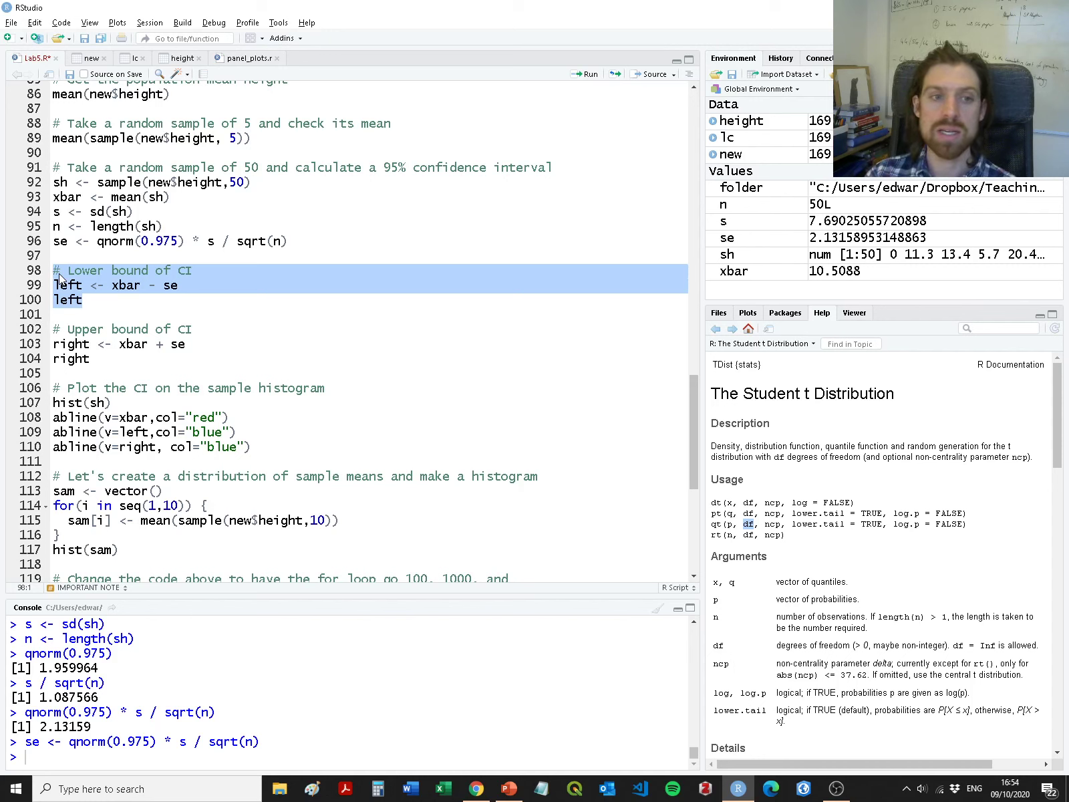
{"action": "key", "text": "ctrl+Return"}
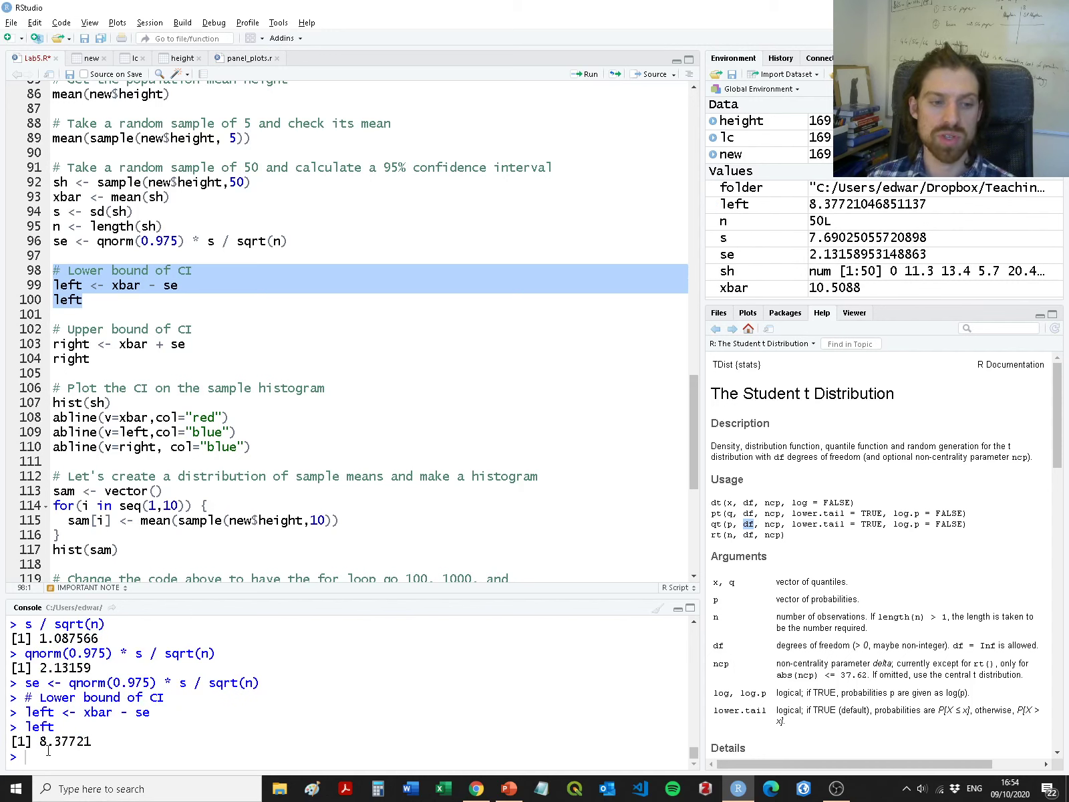
{"action": "left_click_drag", "start_coordinate": [40, 743], "coordinate": [93, 747]}
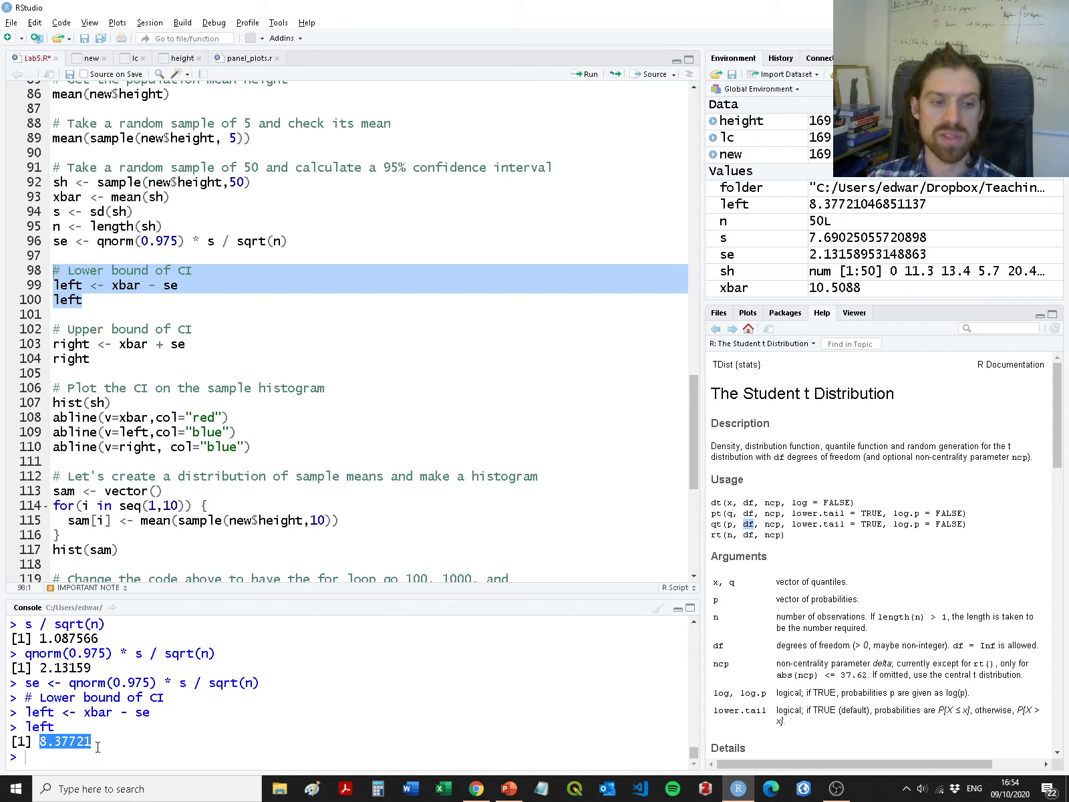
{"action": "left_click_drag", "start_coordinate": [99, 358], "coordinate": [40, 328]}
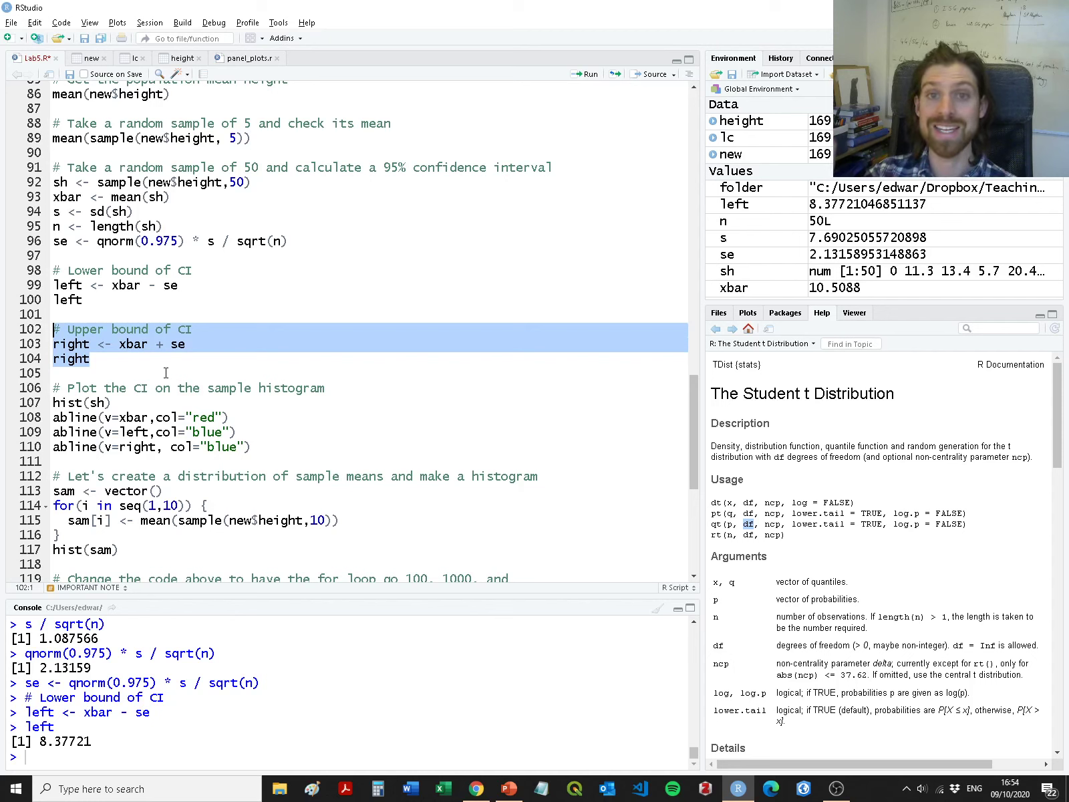
{"action": "key", "text": "ctrl+Return"}
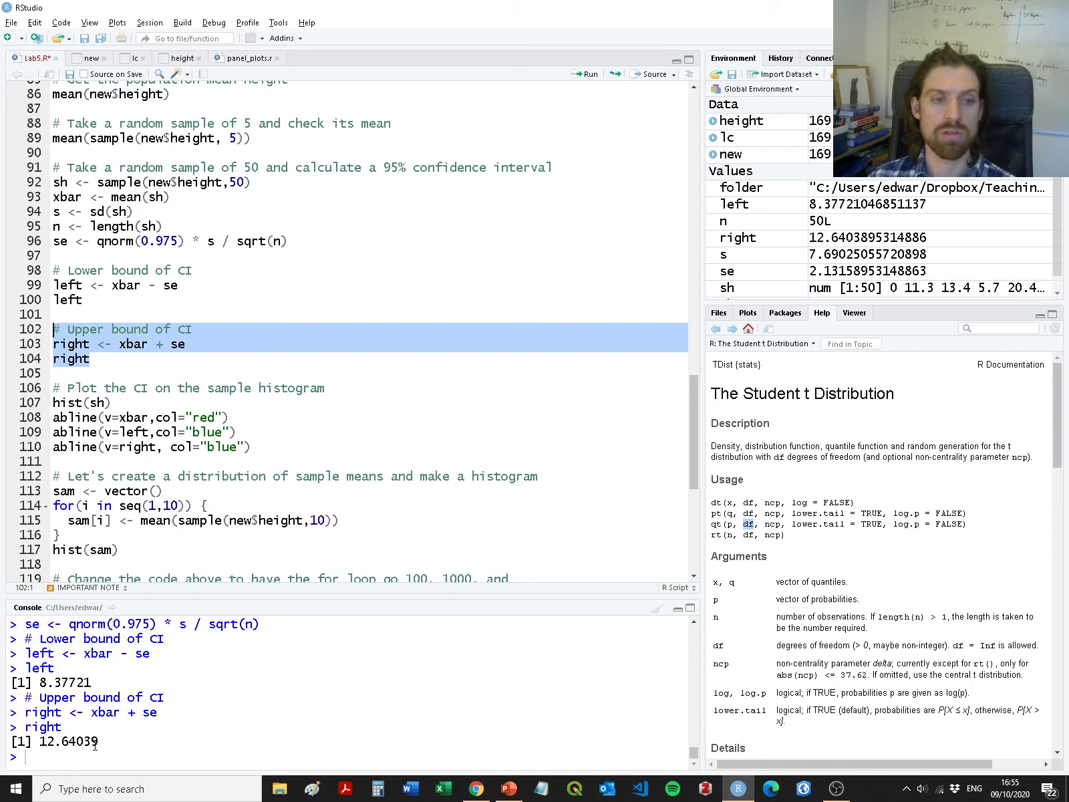
Run line 107 to plot a histogram of the height sample sh.
{"action": "scroll", "coordinate": [217, 350], "scroll_direction": "down", "scroll_amount": 3}
{"action": "left_click", "coordinate": [119, 277]}
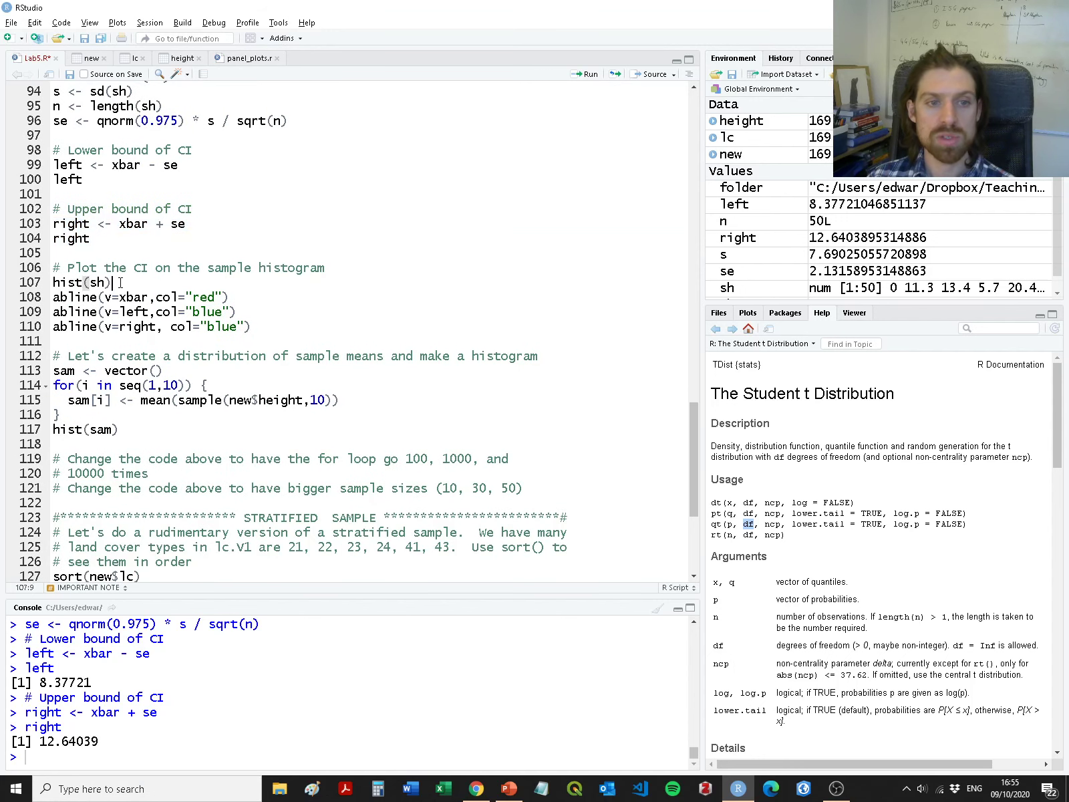
{"action": "key", "text": "ctrl+Return"}
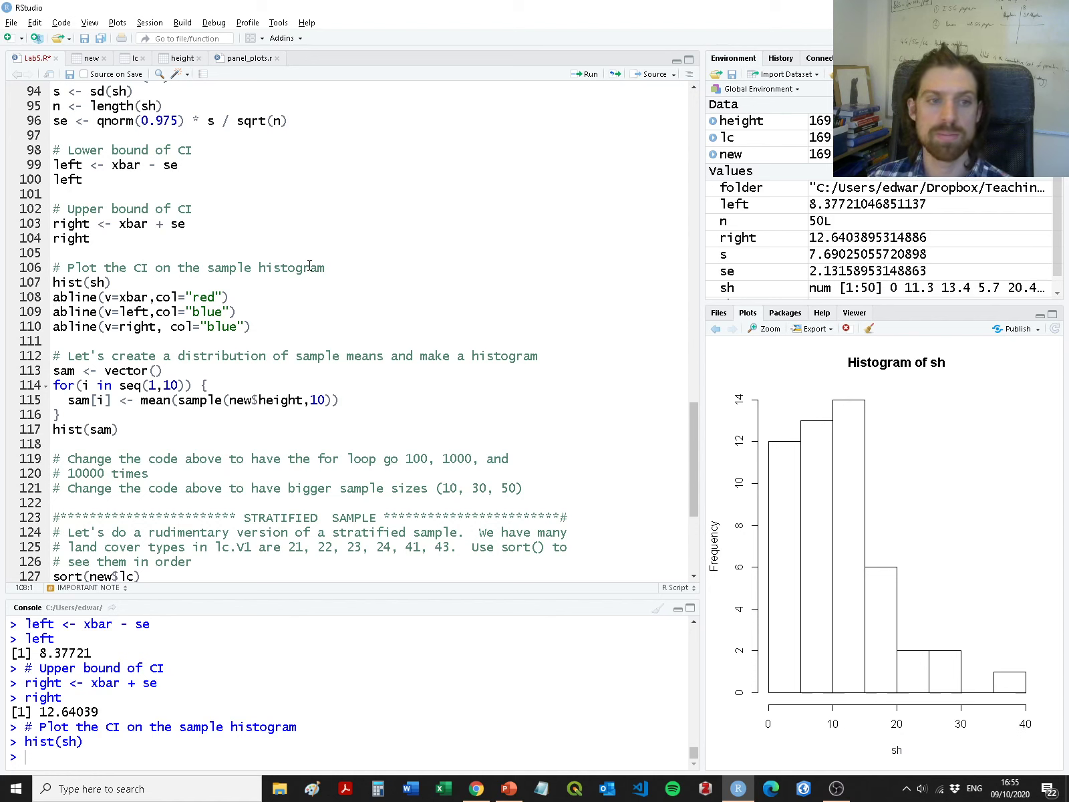
Run lines 108–110 one at a time to add a red vertical line at xbar and blue ones at left and right.
{"action": "left_click_drag", "start_coordinate": [251, 299], "coordinate": [54, 298]}
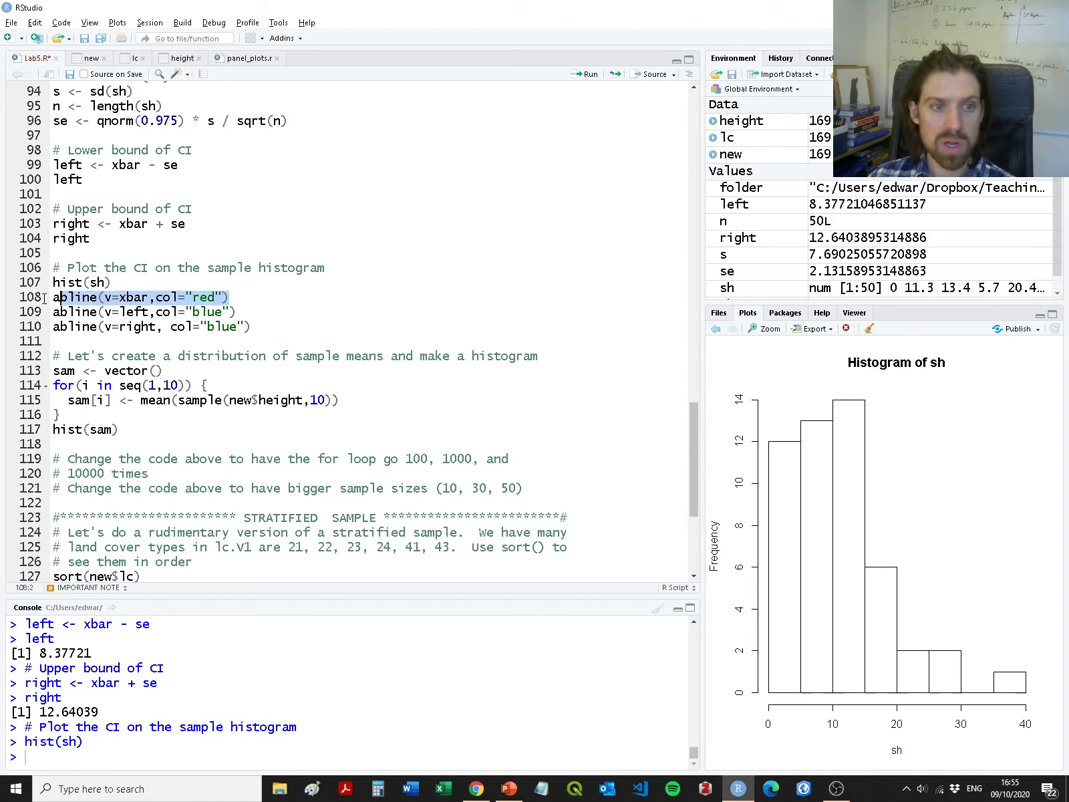
{"action": "key", "text": "ctrl+Return"}
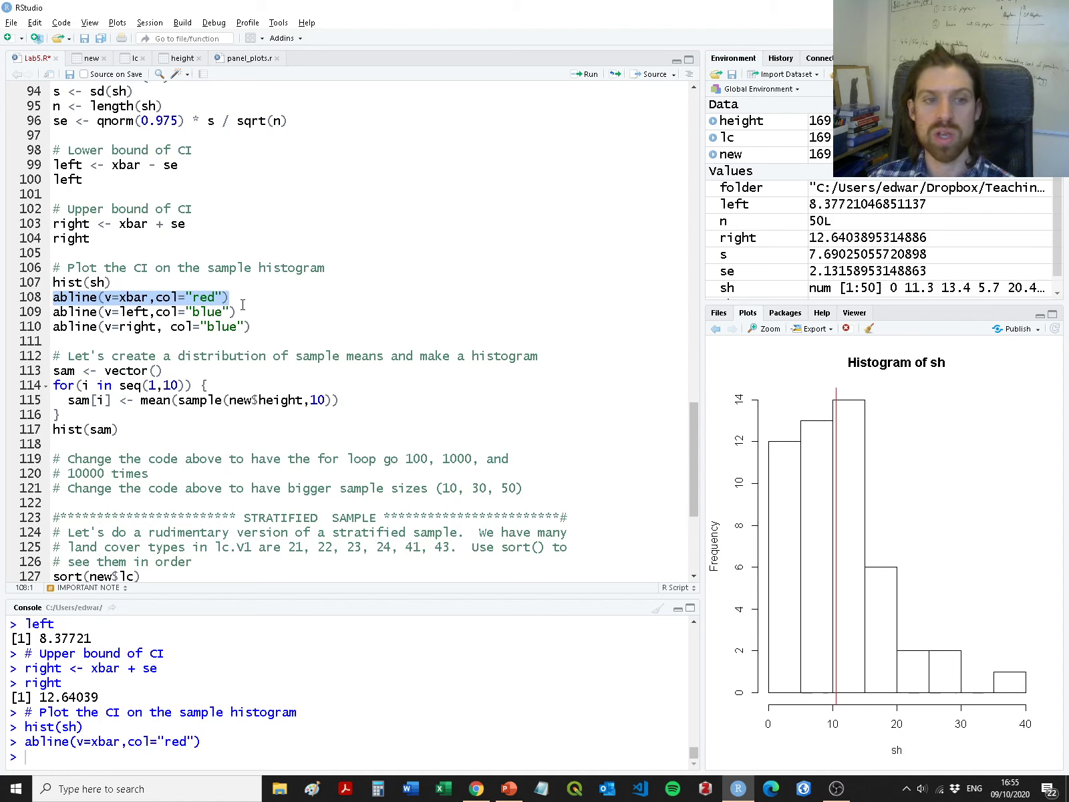
{"action": "left_click_drag", "start_coordinate": [258, 311], "coordinate": [49, 312]}
{"action": "key", "text": "ctrl+Return"}
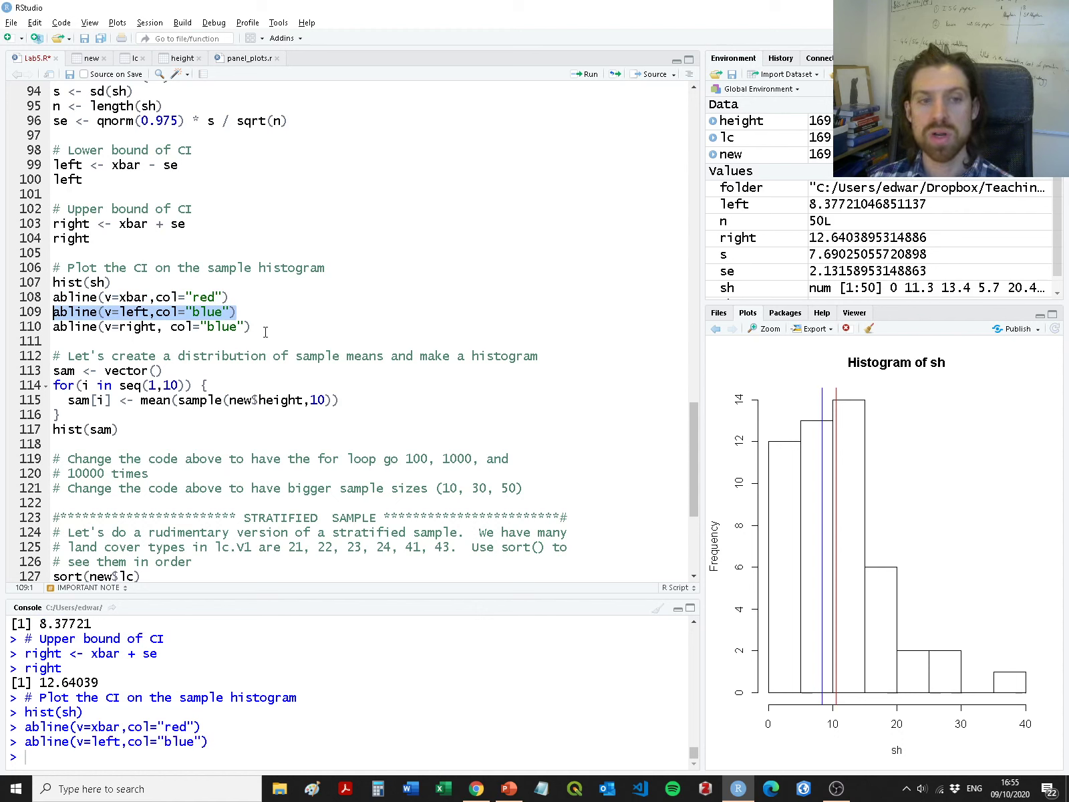
{"action": "left_click_drag", "start_coordinate": [270, 327], "coordinate": [1, 332]}
{"action": "key", "text": "ctrl+Return"}
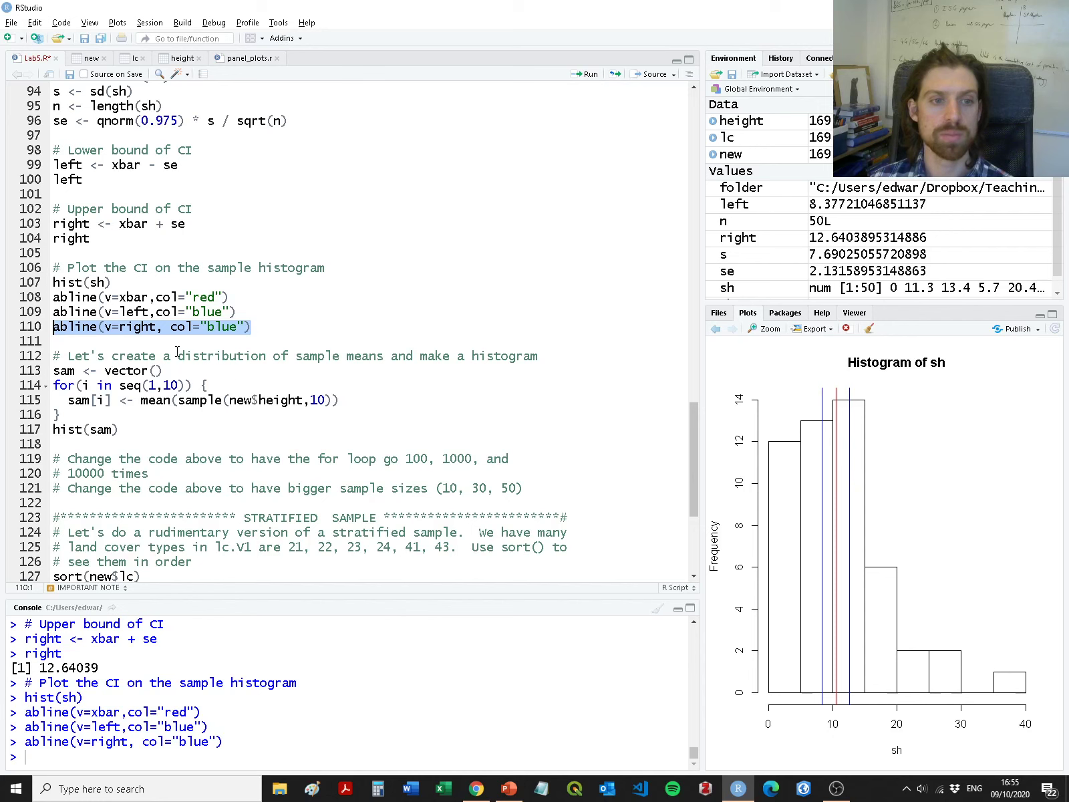
{"action": "left_click", "coordinate": [151, 343]}
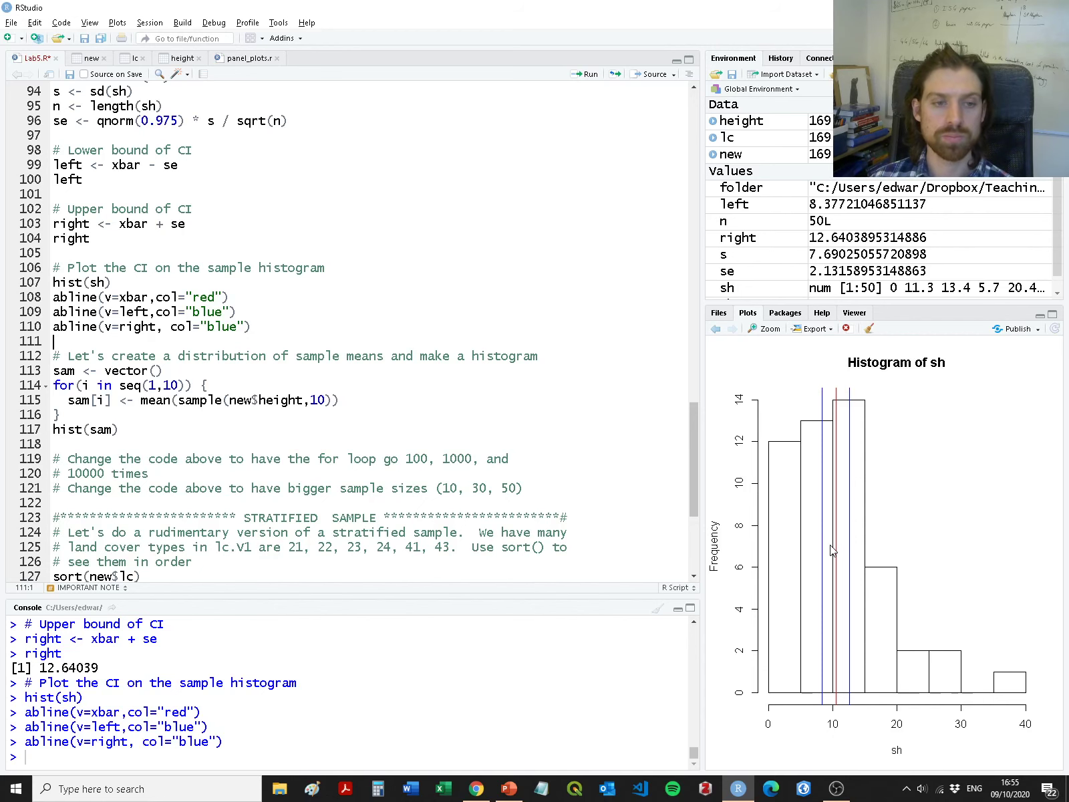
Highlight the sample-means block in lines 111–117, and evaluate only mean(sample(new$height,10)) from line 115 three times.
{"action": "scroll", "coordinate": [80, 354], "scroll_direction": "down", "scroll_amount": 3}
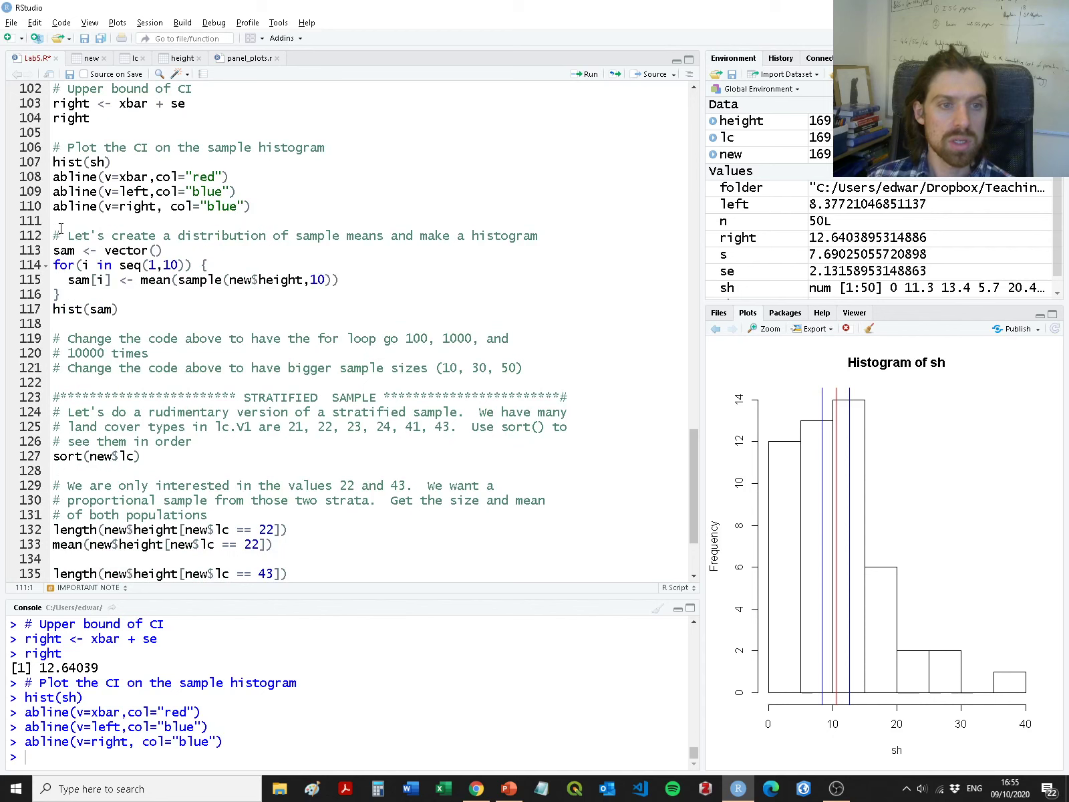
{"action": "left_click_drag", "start_coordinate": [58, 222], "coordinate": [593, 309]}
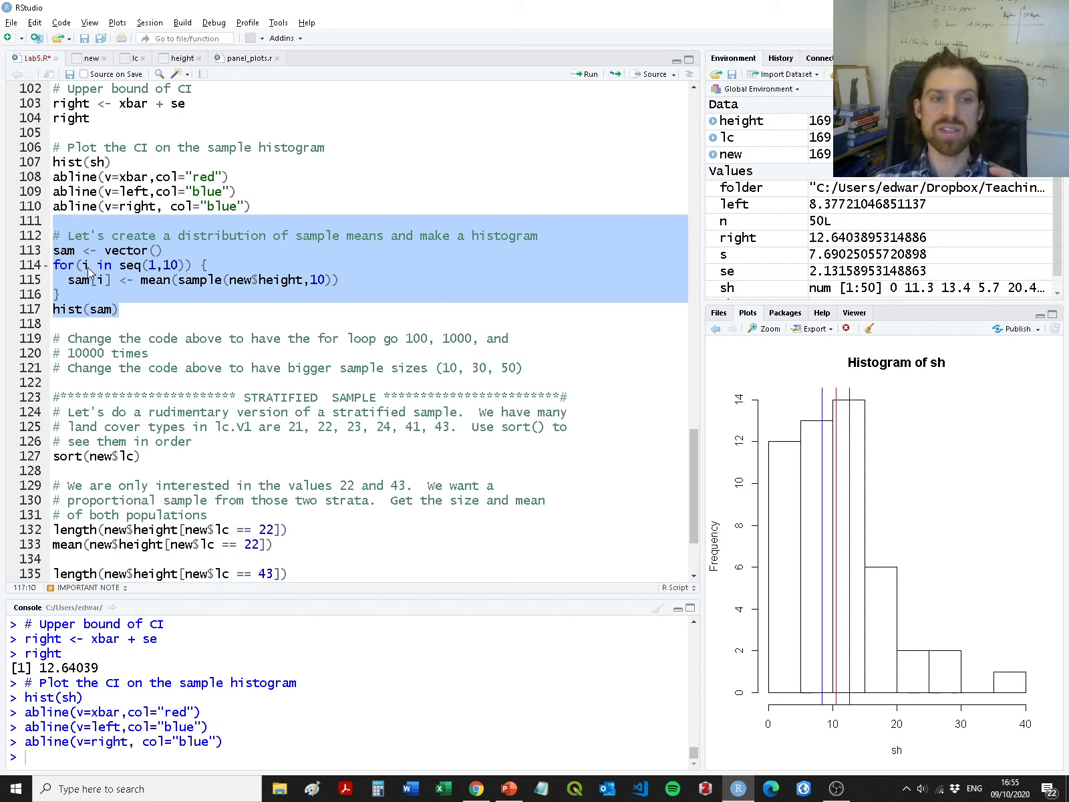
{"action": "left_click", "coordinate": [164, 266]}
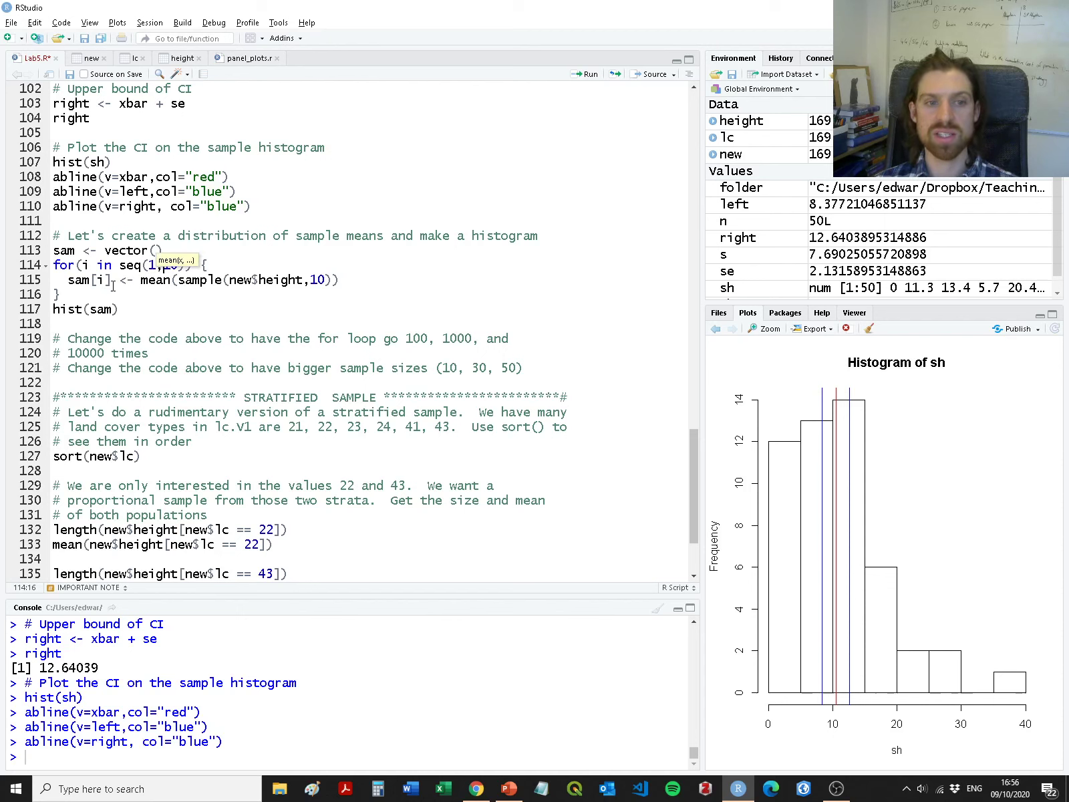
{"action": "left_click_drag", "start_coordinate": [140, 280], "coordinate": [398, 280]}
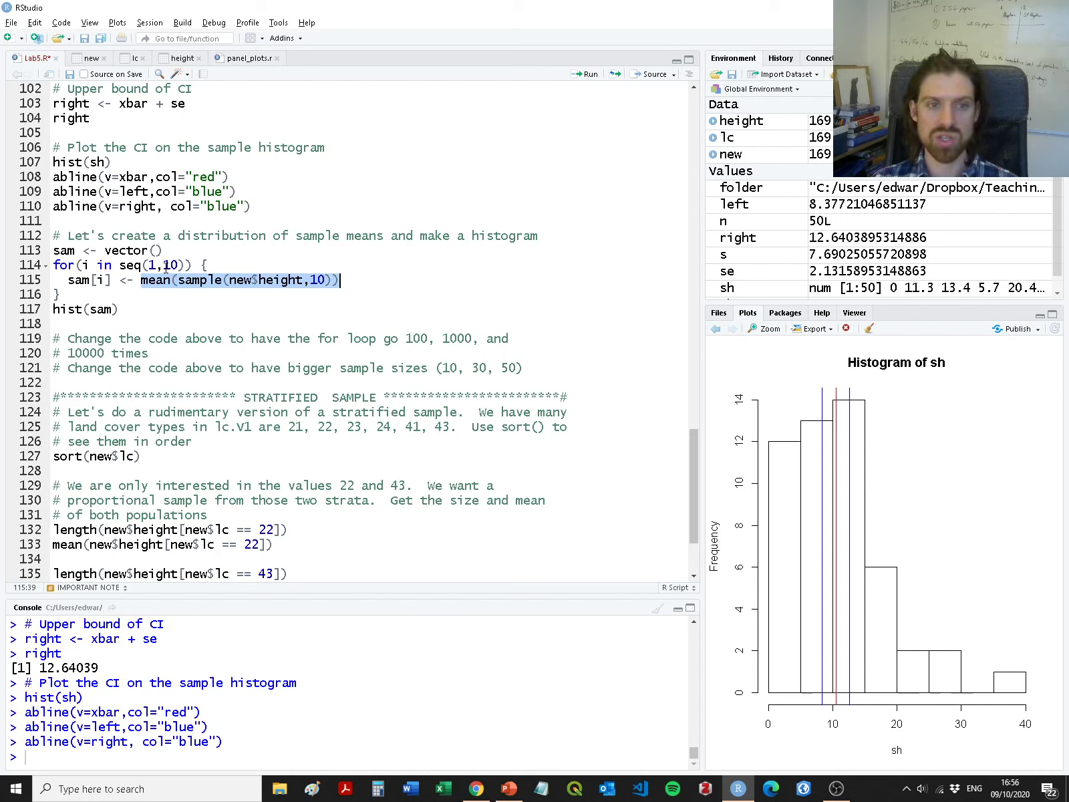
{"action": "key", "text": "ctrl+Return"}
{"action": "key", "text": "ctrl+Return"}
{"action": "key", "text": "ctrl+Return"}
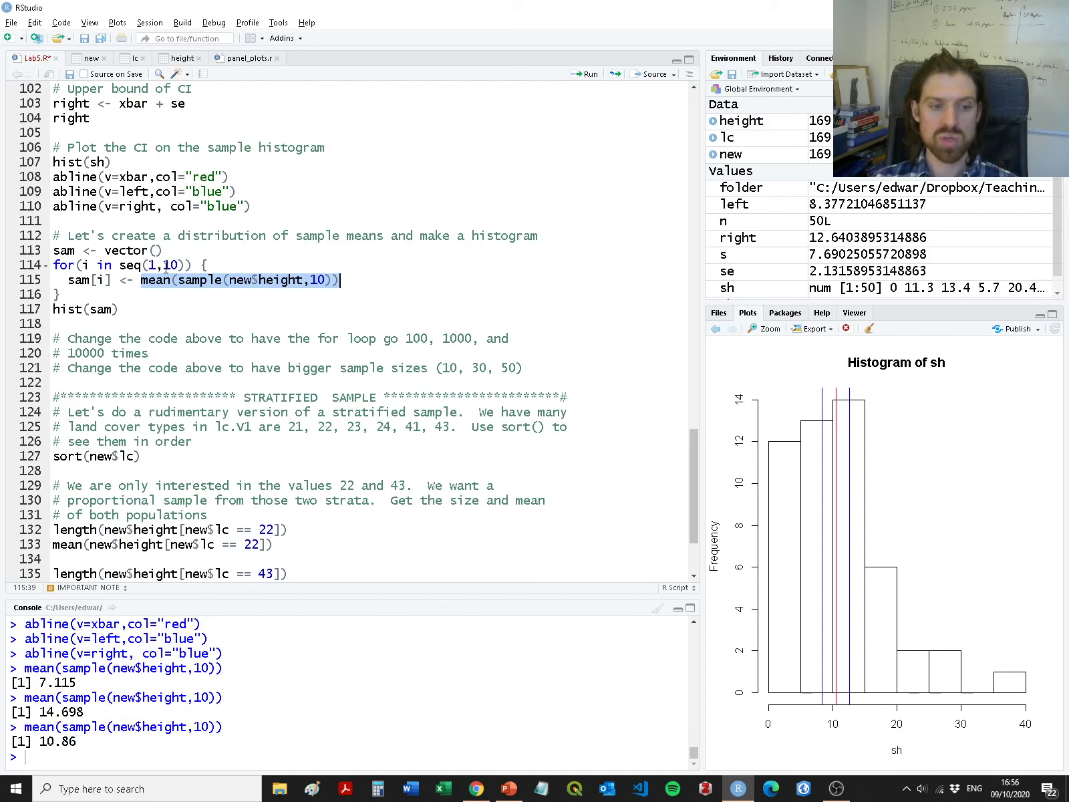
Switch to Excel, create a blank workbook, and snap its window to the right half of the screen beside RStudio.
{"action": "left_click", "coordinate": [447, 792]}
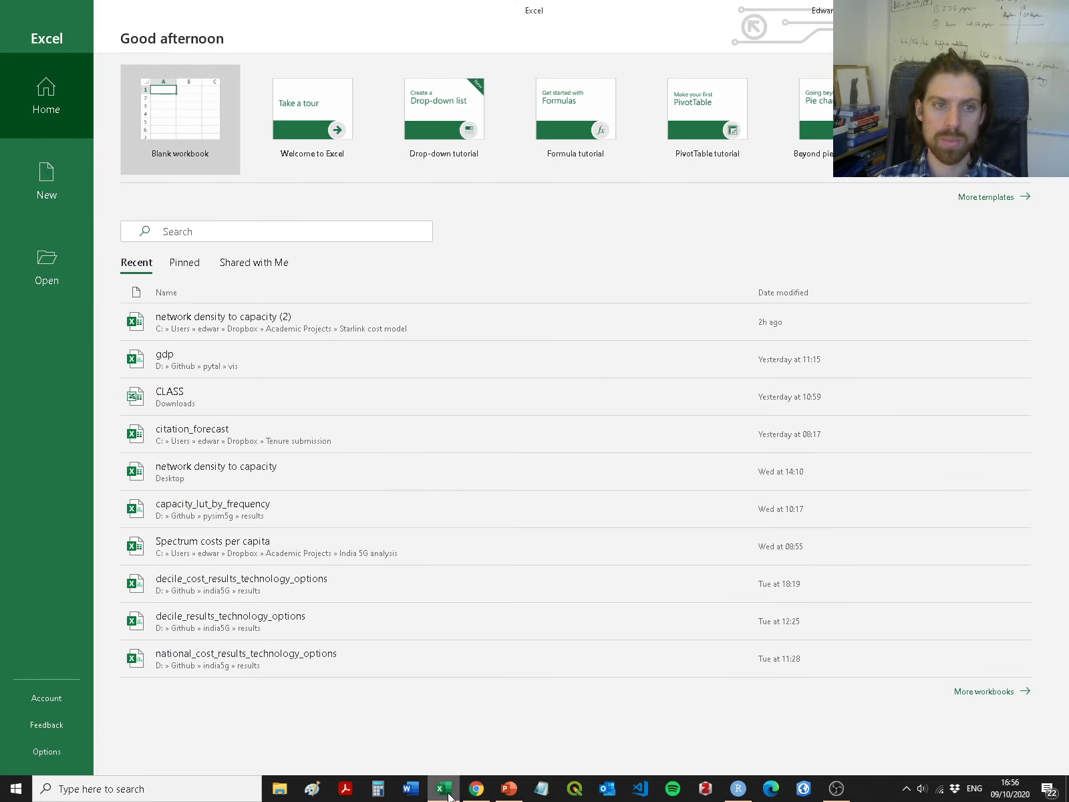
{"action": "key", "text": "Return"}
{"action": "key", "text": "super+Right"}
{"action": "key", "text": "Return"}
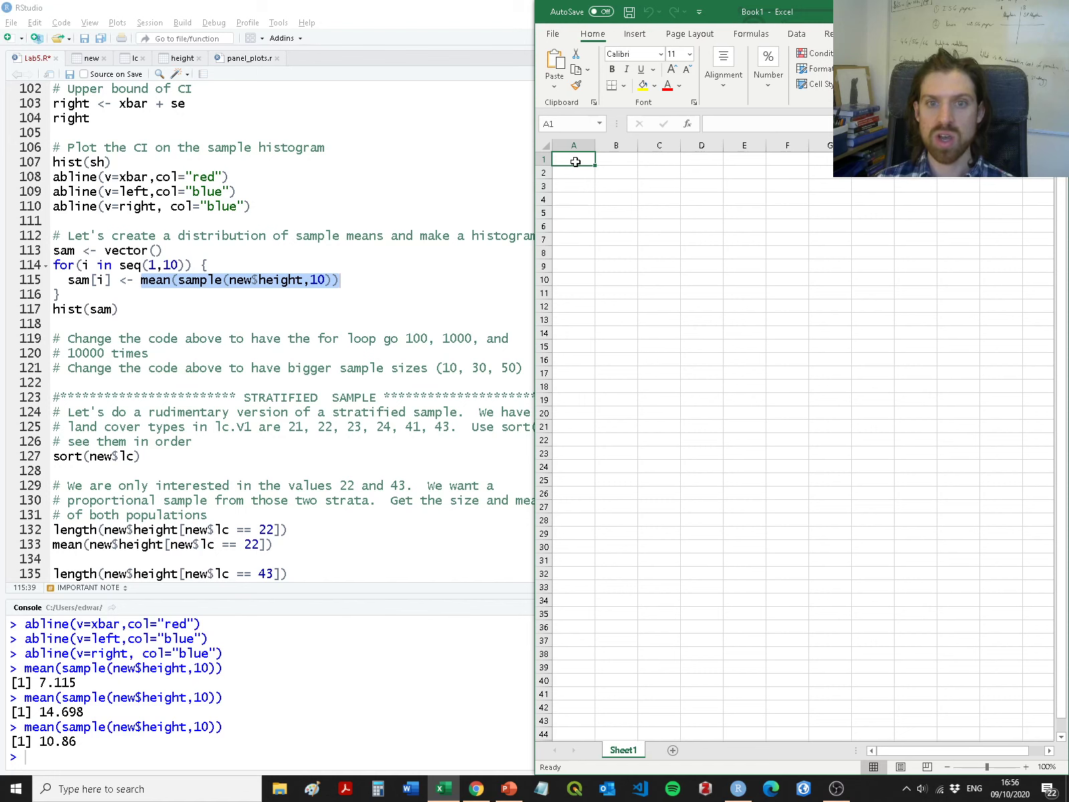
Record the first two sample means, entering 1 and 7.115 in A1:B1 and 2 and 14.698 in A2:B2.
{"action": "type", "text": "1"}
{"action": "key", "text": "Tab"}
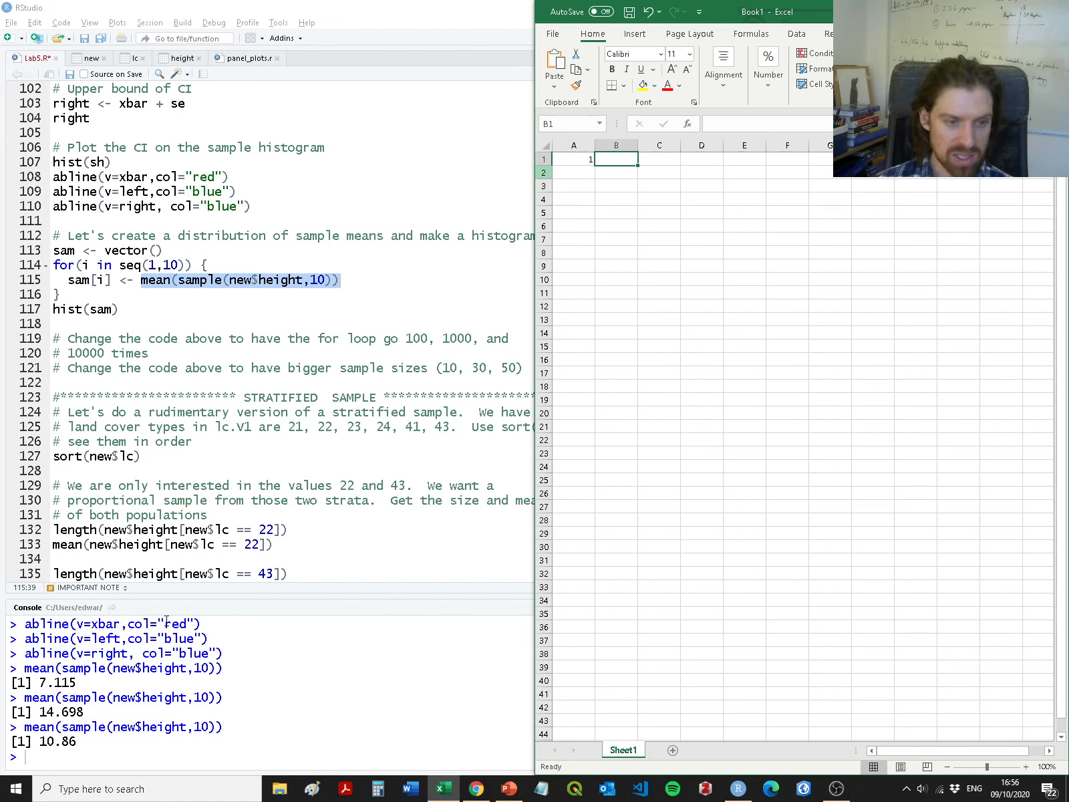
{"action": "type", "text": "7"}
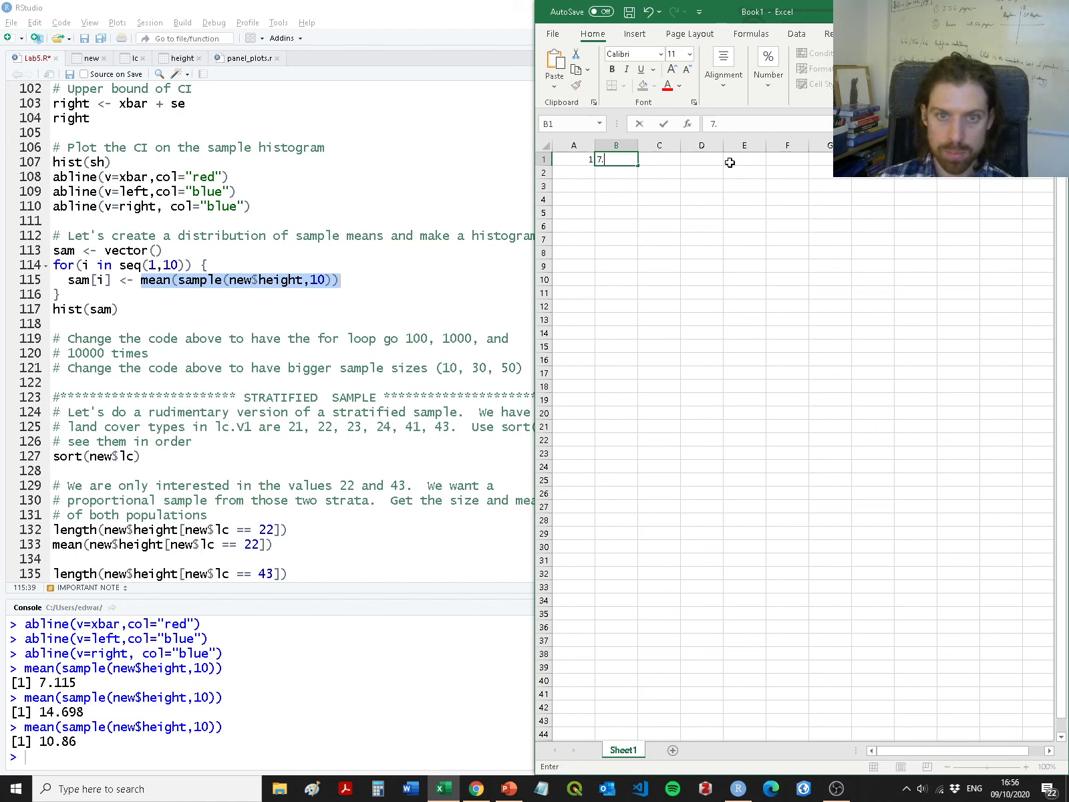
{"action": "type", "text": ".115"}
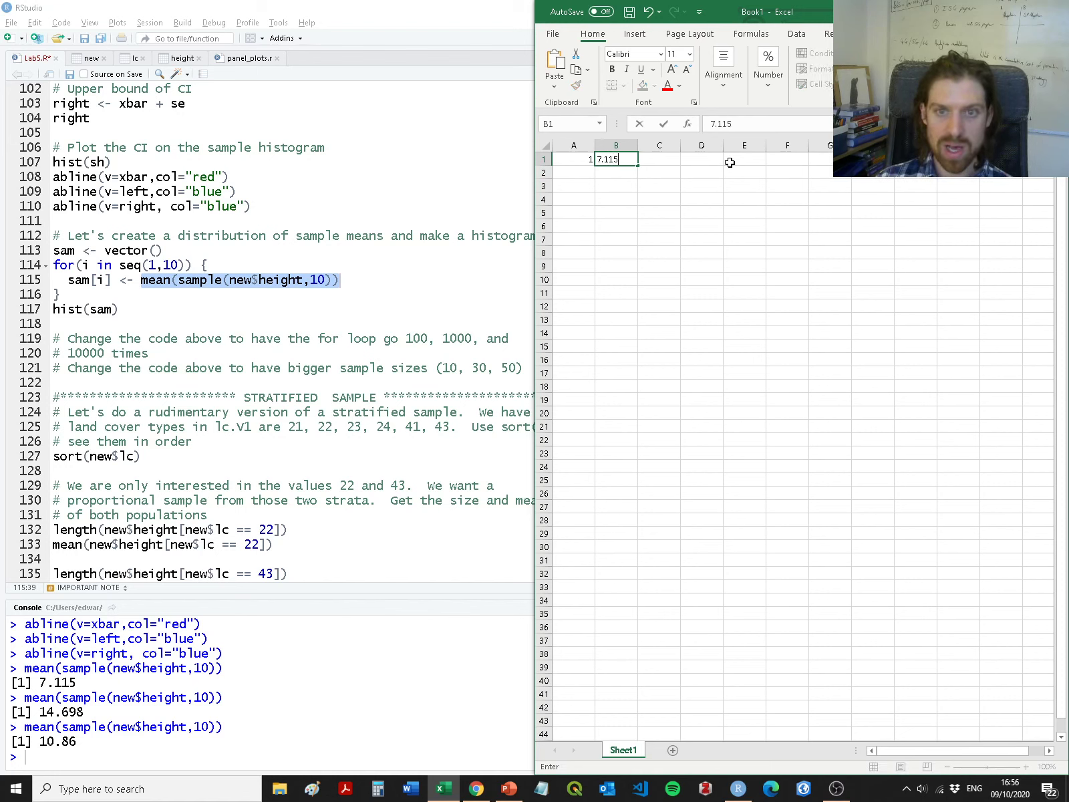
{"action": "key", "text": "Return"}
{"action": "type", "text": "2"}
{"action": "key", "text": "Tab"}
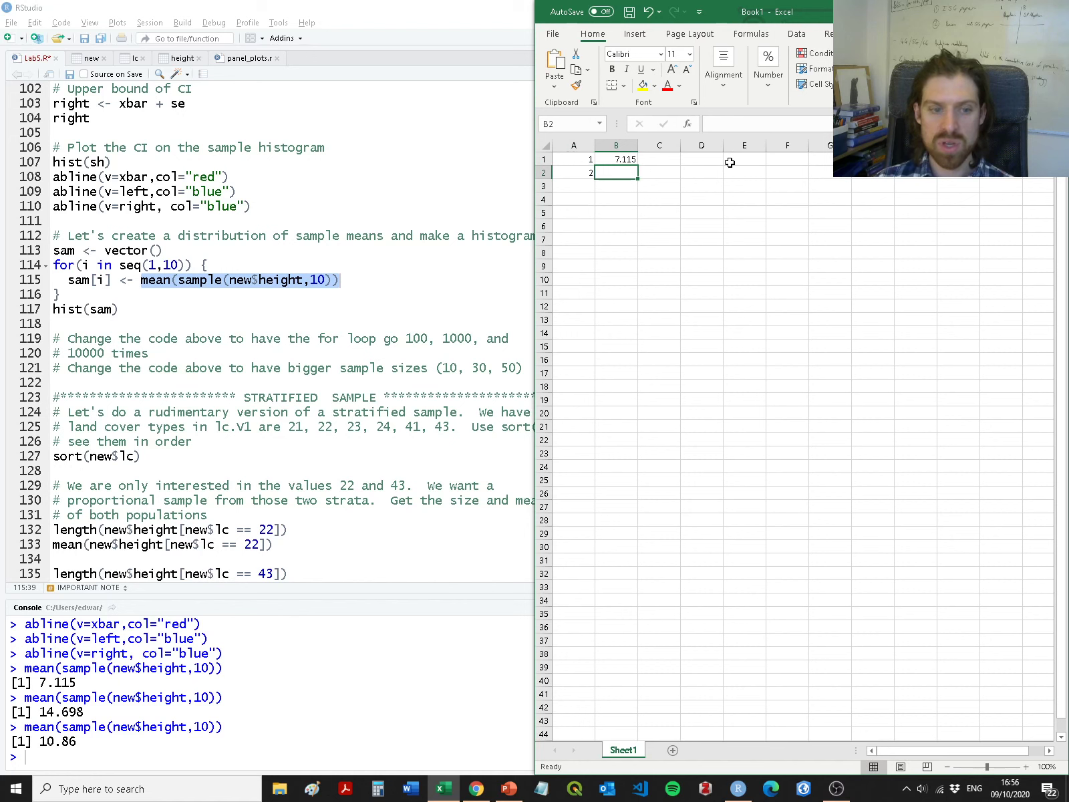
{"action": "type", "text": "14"}
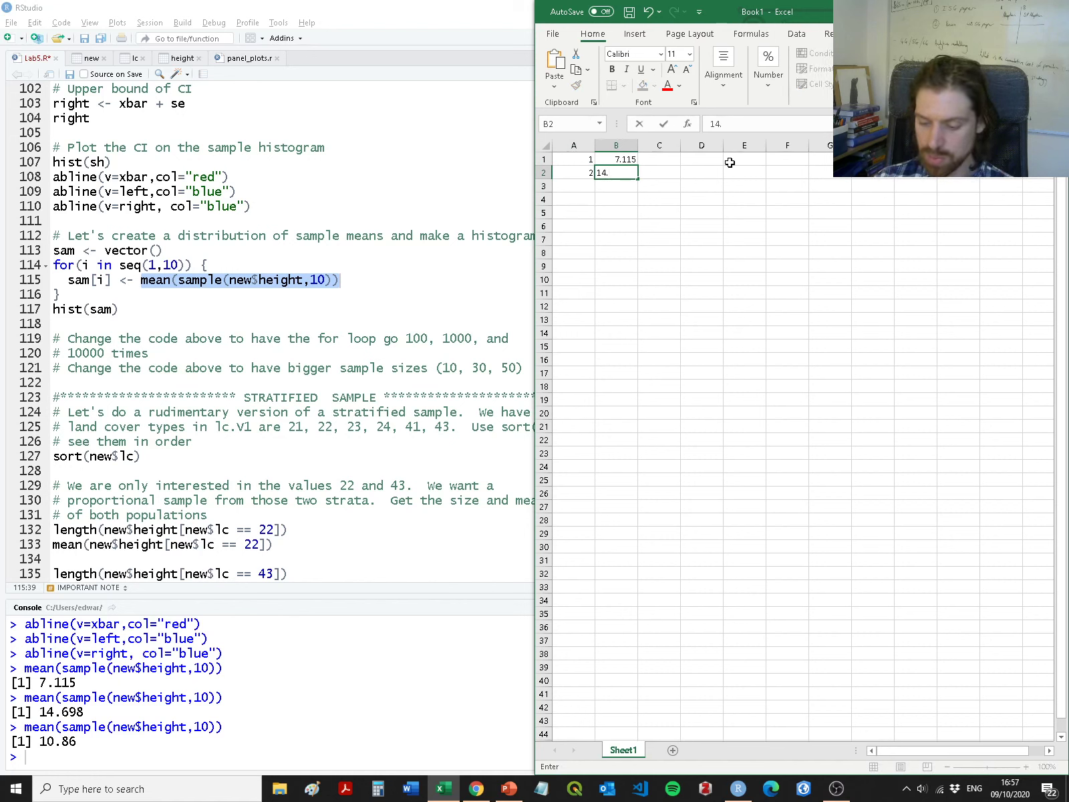
{"action": "type", "text": ".698"}
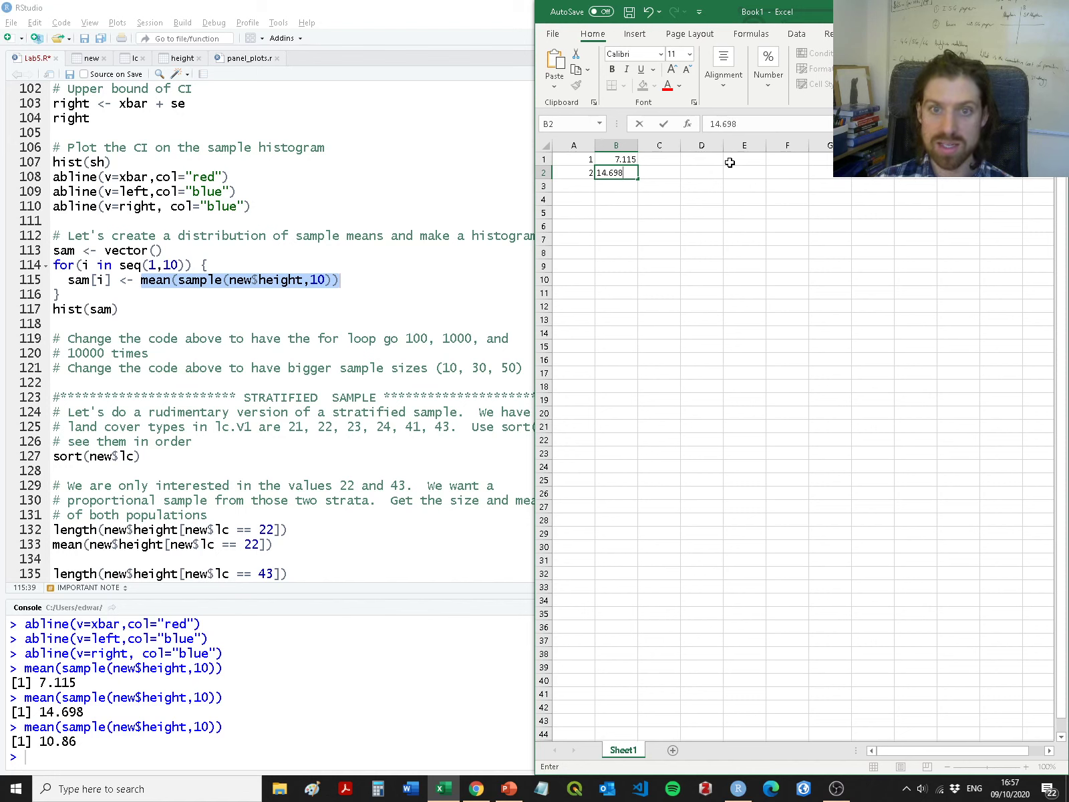
{"action": "key", "text": "Return"}
Record the third sample mean with 3 in A3 and 10.86 in B3, and enter ".." in A4.
{"action": "type", "text": "3"}
{"action": "key", "text": "Tab"}
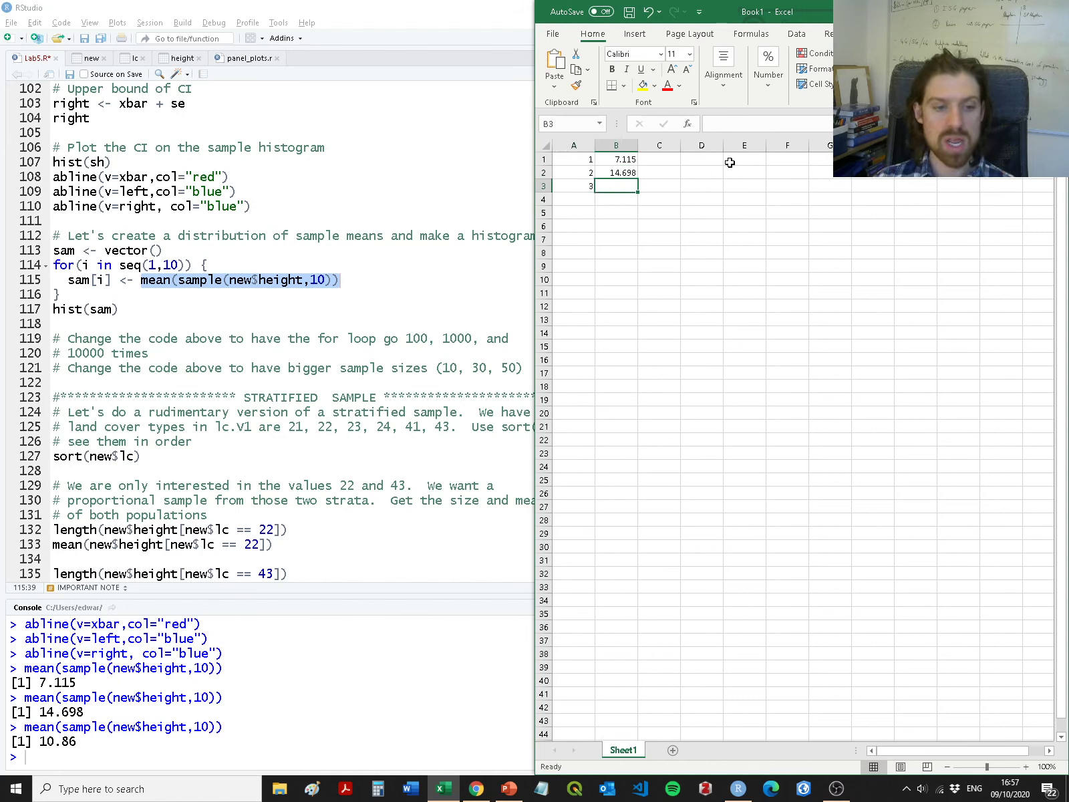
{"action": "type", "text": "10"}
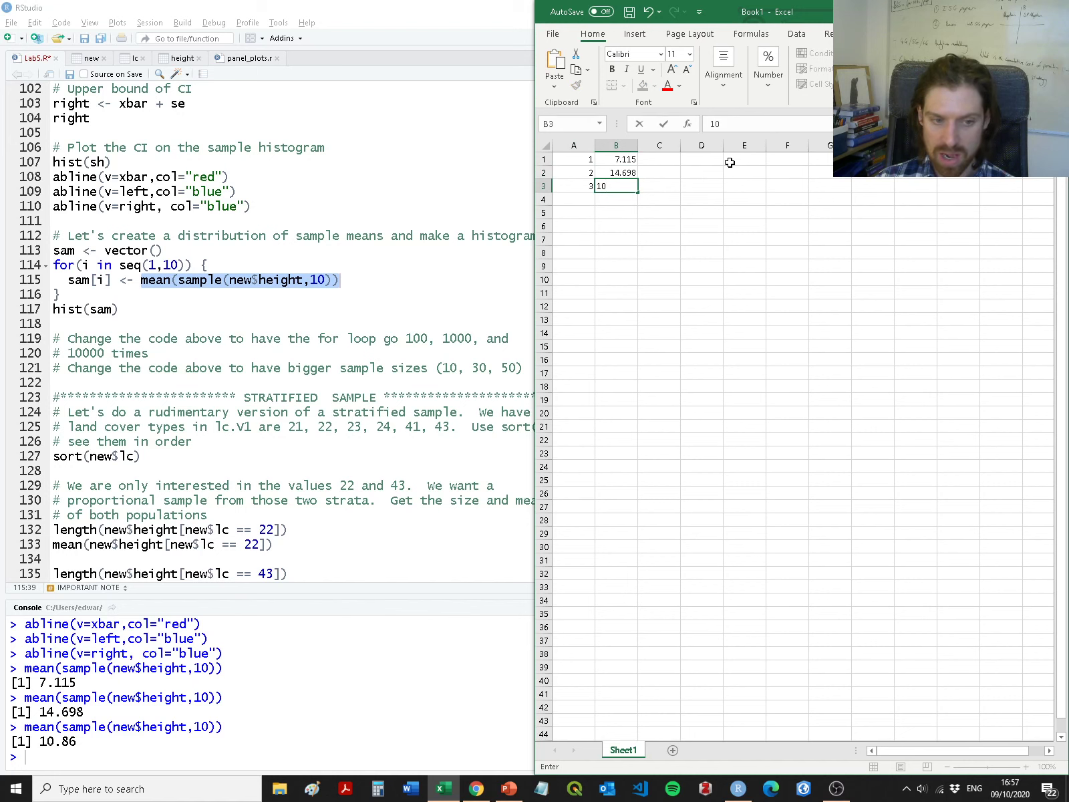
{"action": "type", "text": ".86"}
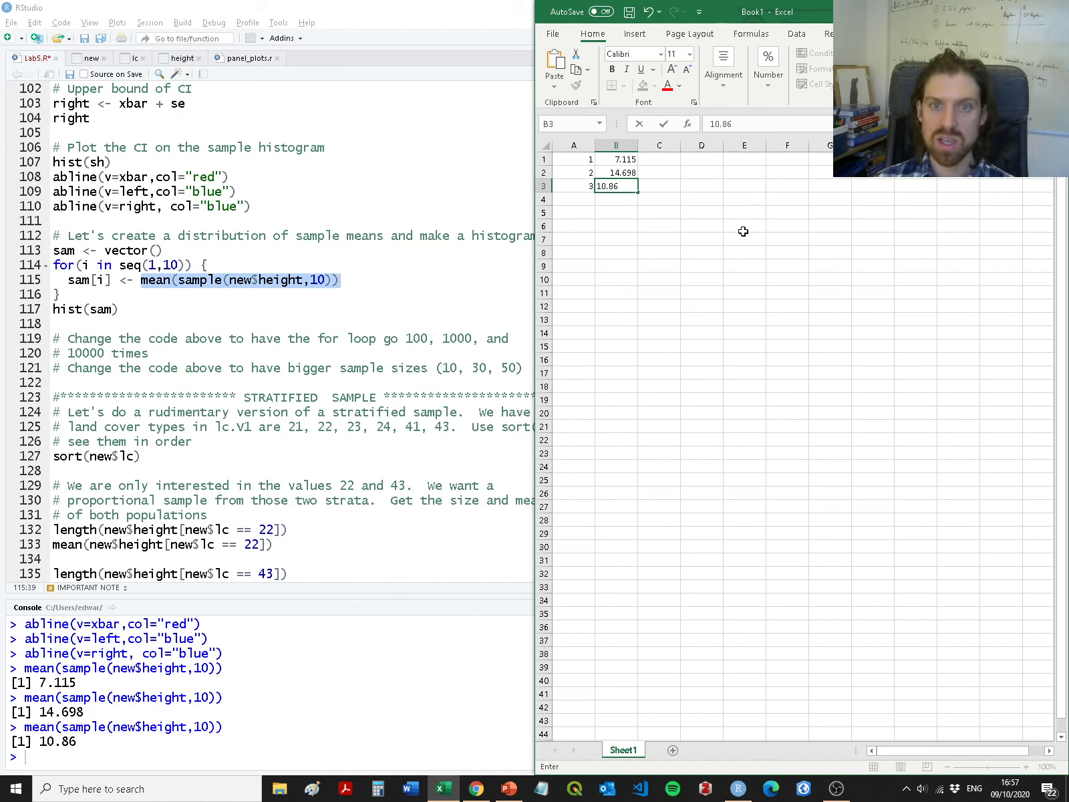
{"action": "left_click", "coordinate": [582, 196]}
{"action": "type", "text": ".."}
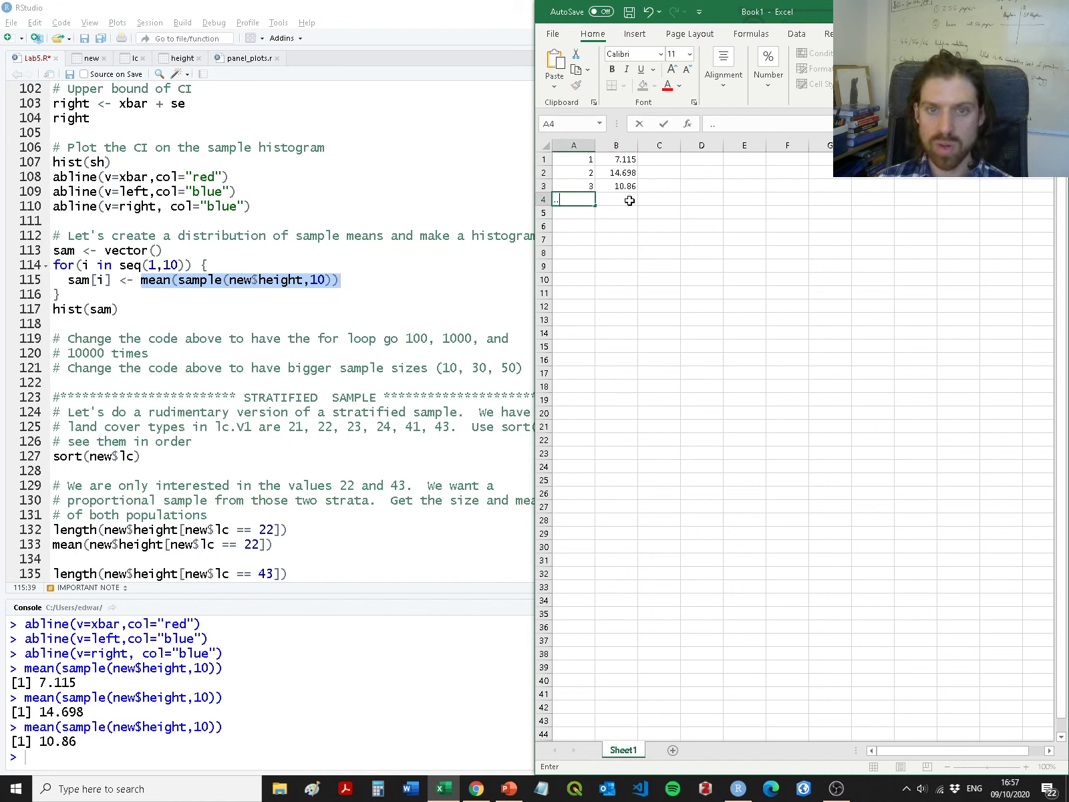
{"action": "left_click", "coordinate": [623, 225]}
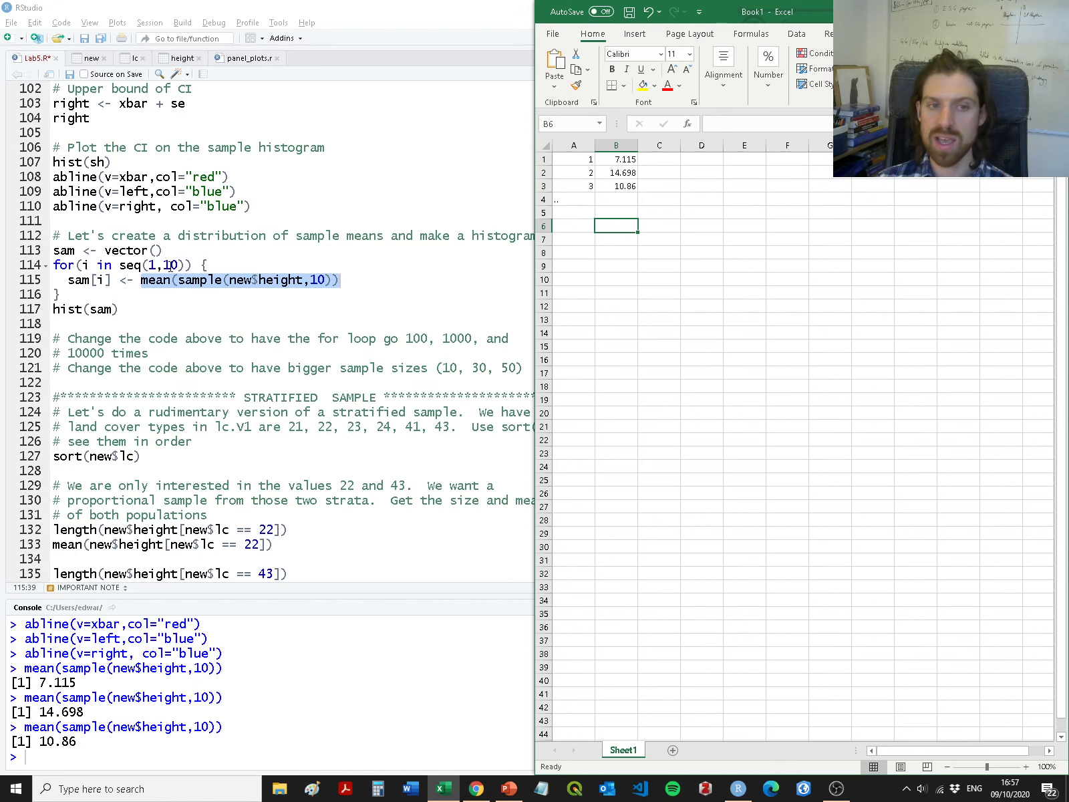
Switch back to RStudio and evaluate only sample(new$height,10) from line 115.
{"action": "left_click", "coordinate": [312, 287]}
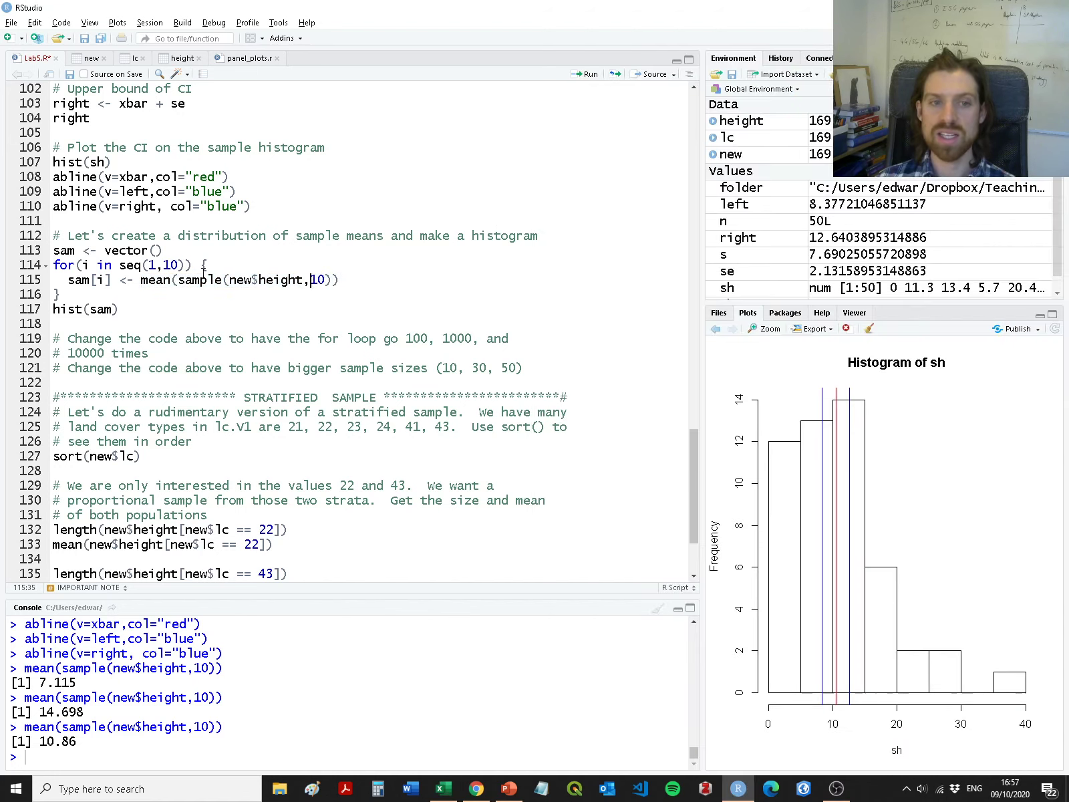
{"action": "left_click_drag", "start_coordinate": [178, 280], "coordinate": [334, 279]}
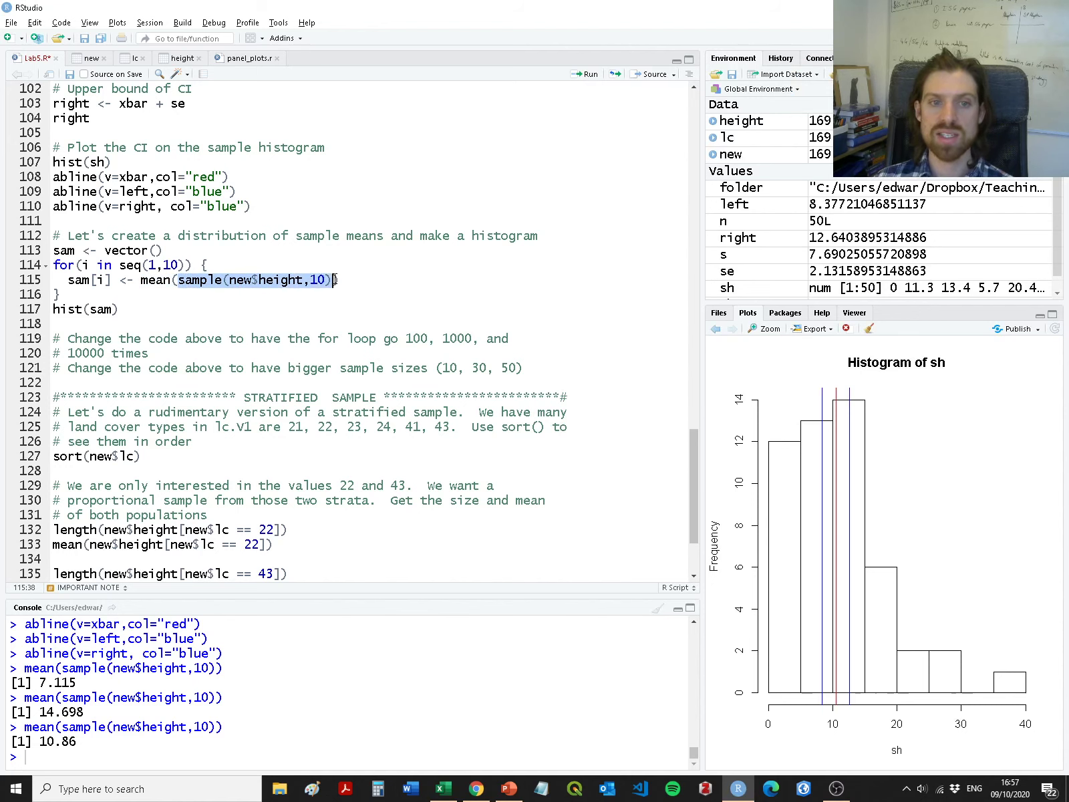
{"action": "key", "text": "ctrl+Return"}
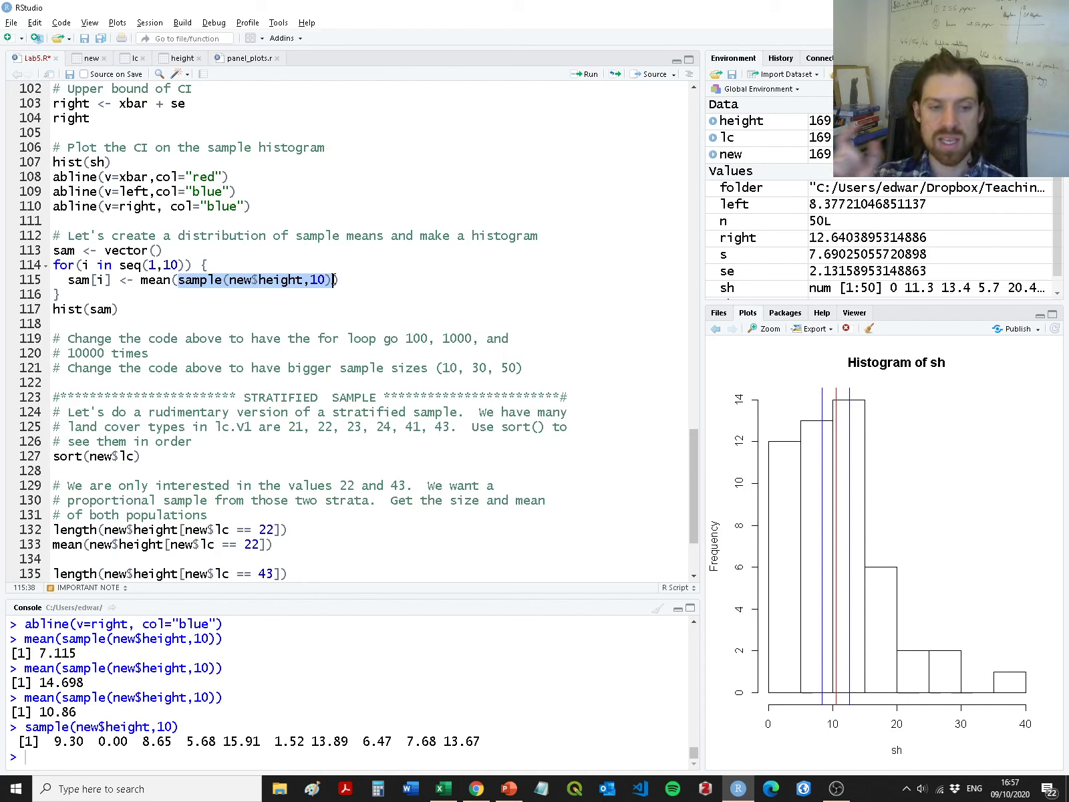
Evaluate sample(new$height,10) twice more and highlight the ten values of the first sample in the console output.
{"action": "key", "text": "ctrl+Return"}
{"action": "key", "text": "ctrl+Return"}
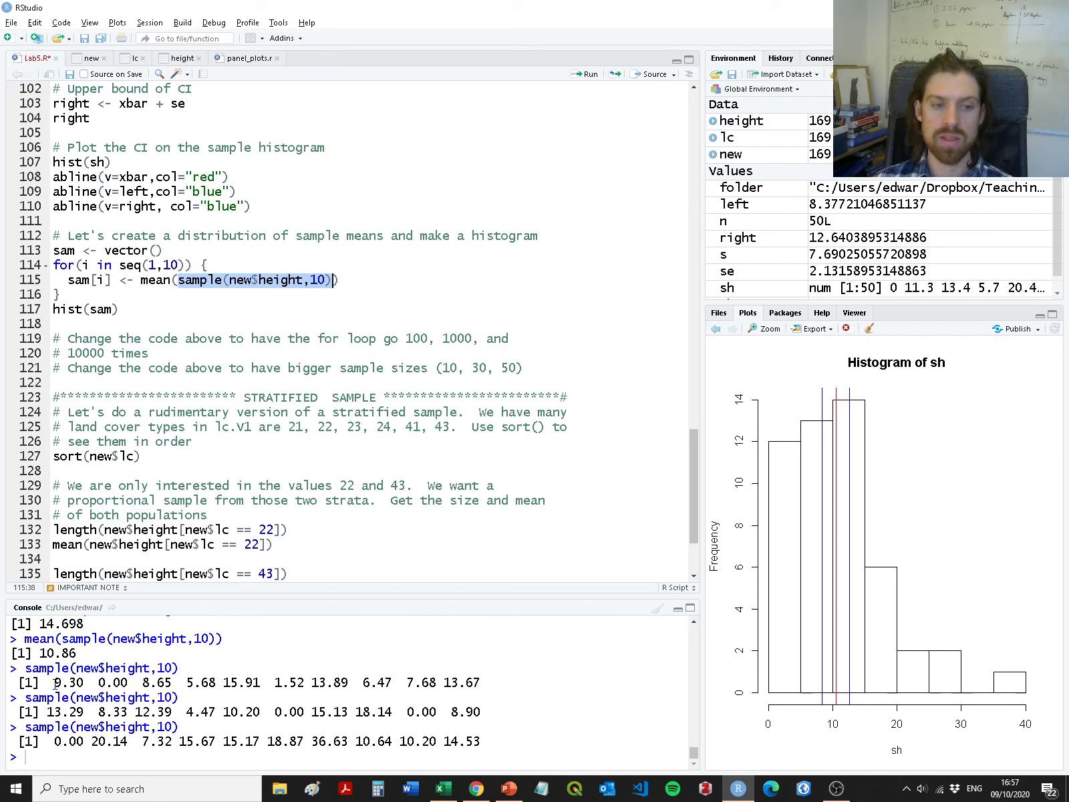
{"action": "left_click_drag", "start_coordinate": [55, 682], "coordinate": [489, 680]}
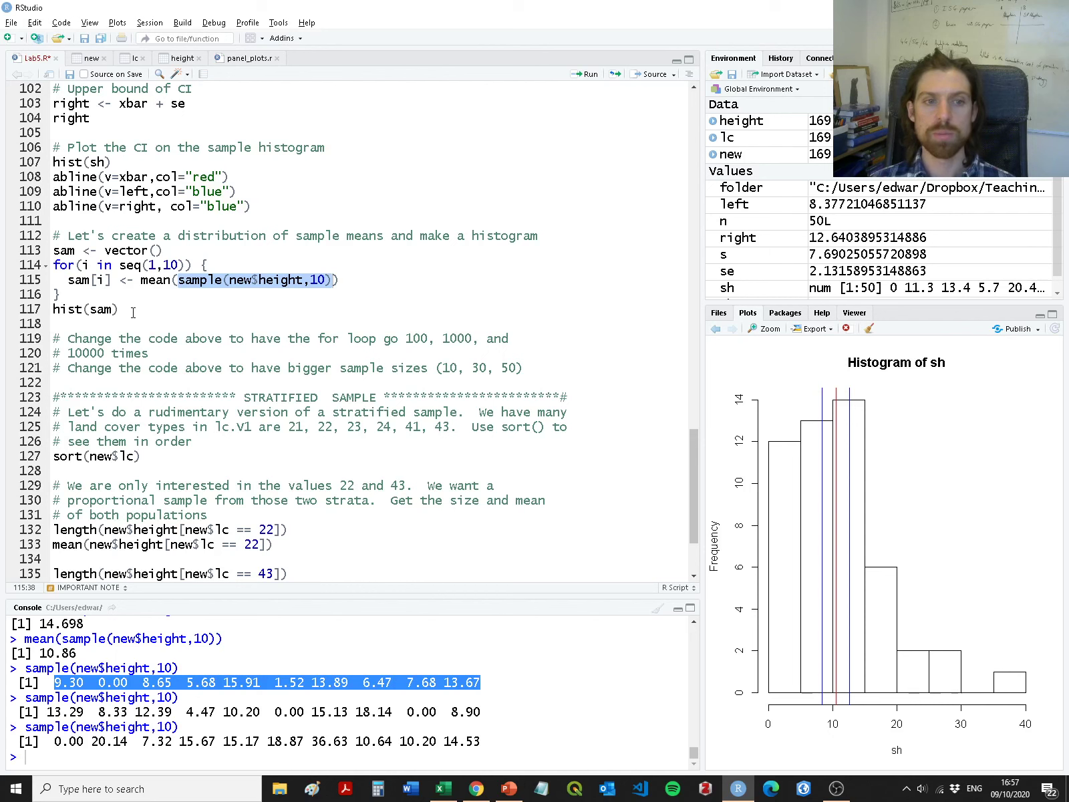
Run lines 113–117 to plot the sample means, and review the loop count and sample size against the instructions on lines 119–121.
{"action": "left_click_drag", "start_coordinate": [133, 313], "coordinate": [46, 250]}
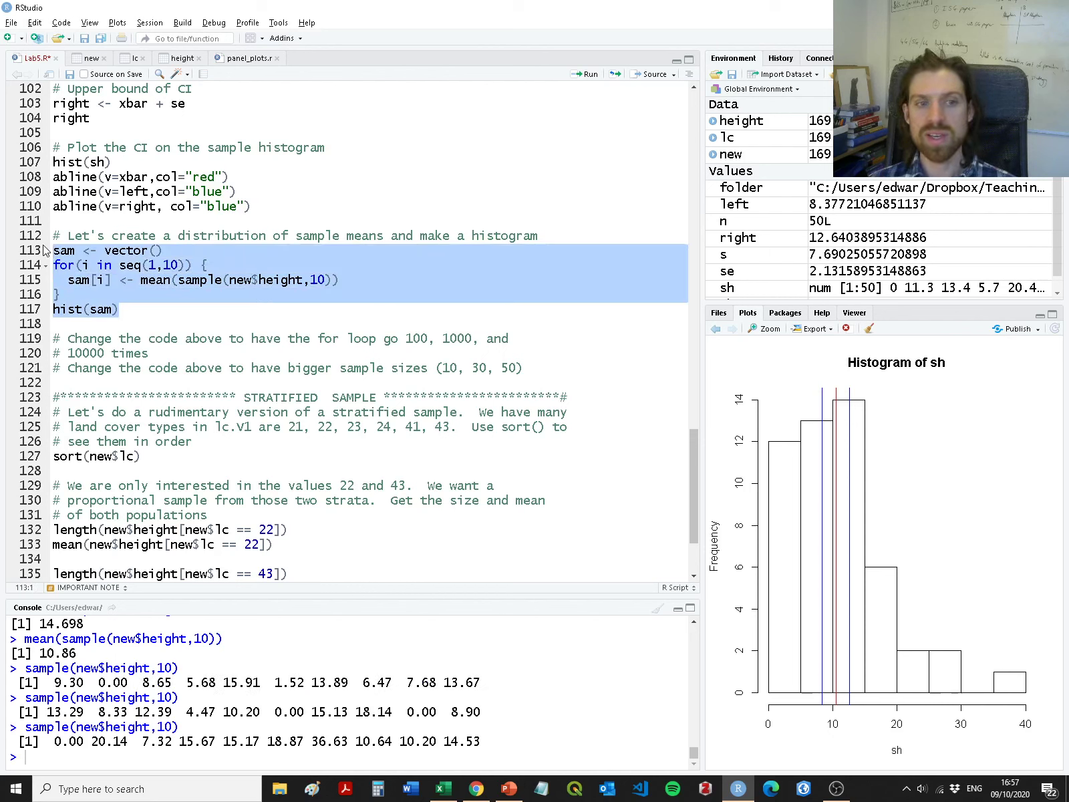
{"action": "key", "text": "ctrl+Return"}
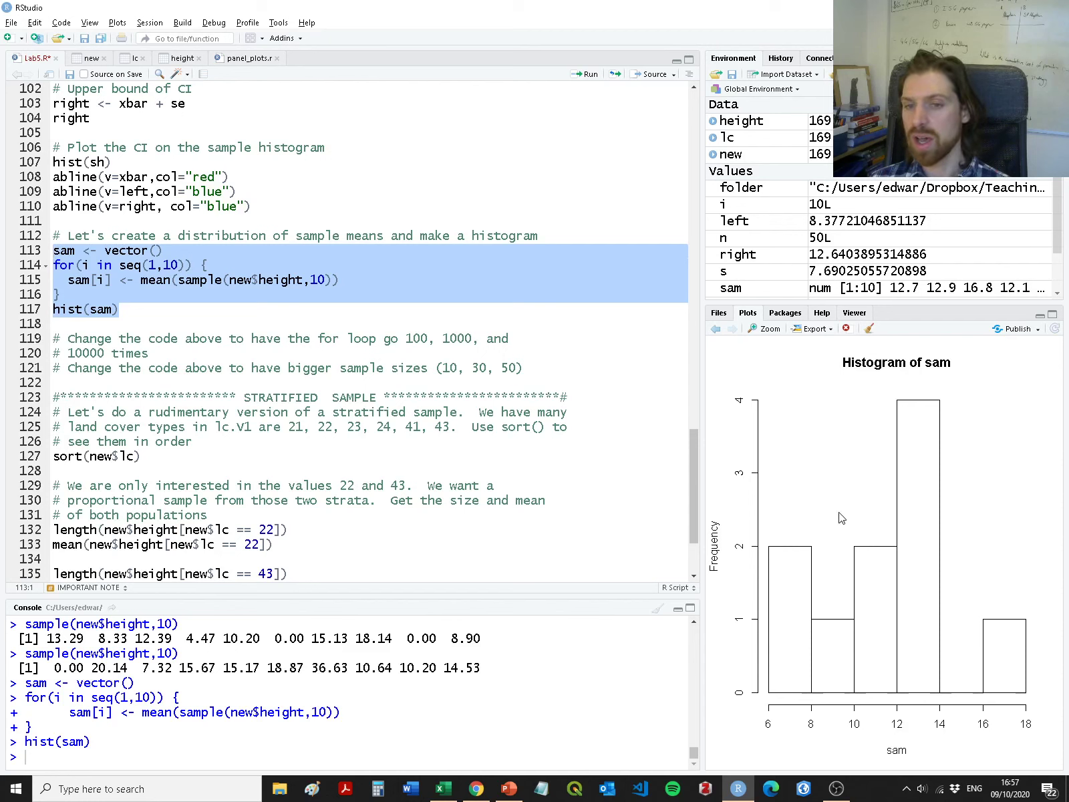
{"action": "double_click", "coordinate": [171, 266]}
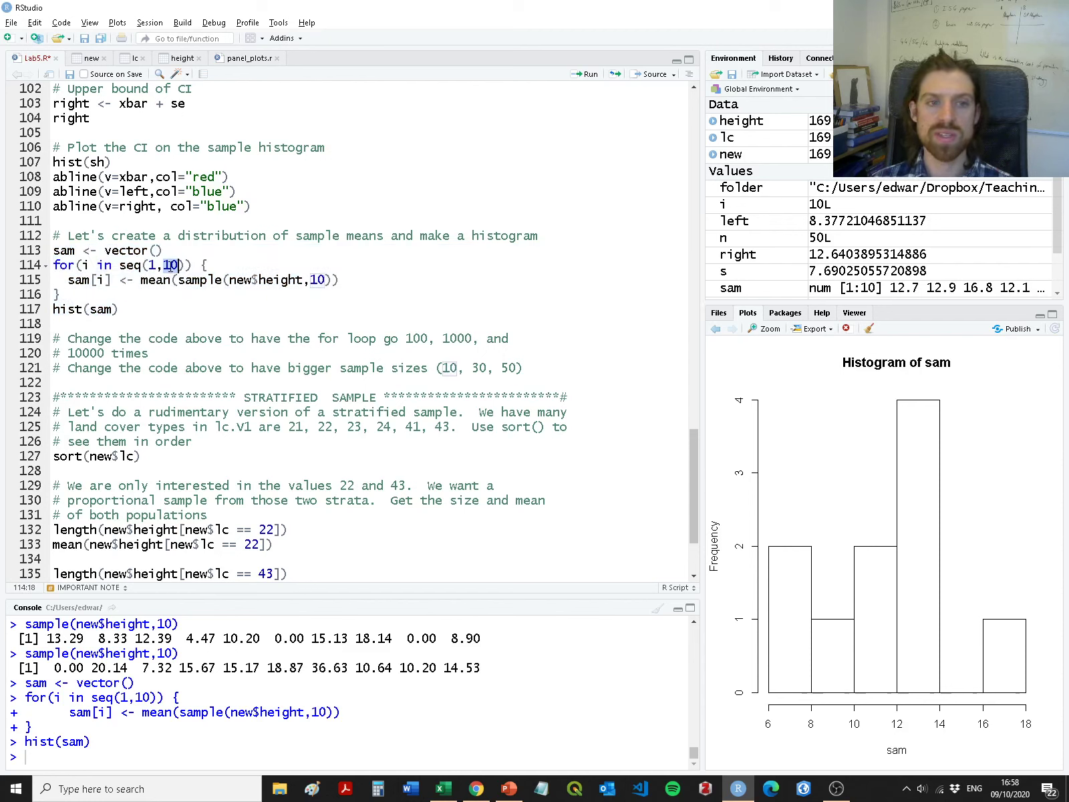
{"action": "left_click", "coordinate": [420, 341]}
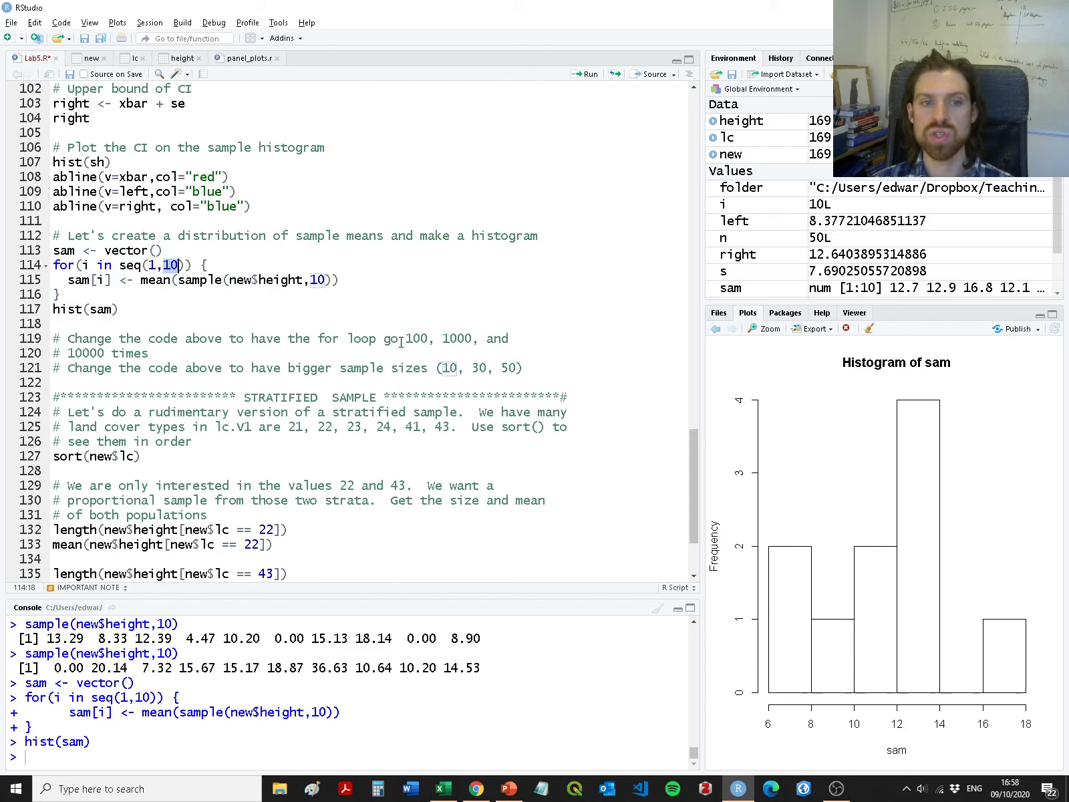
{"action": "double_click", "coordinate": [419, 341]}
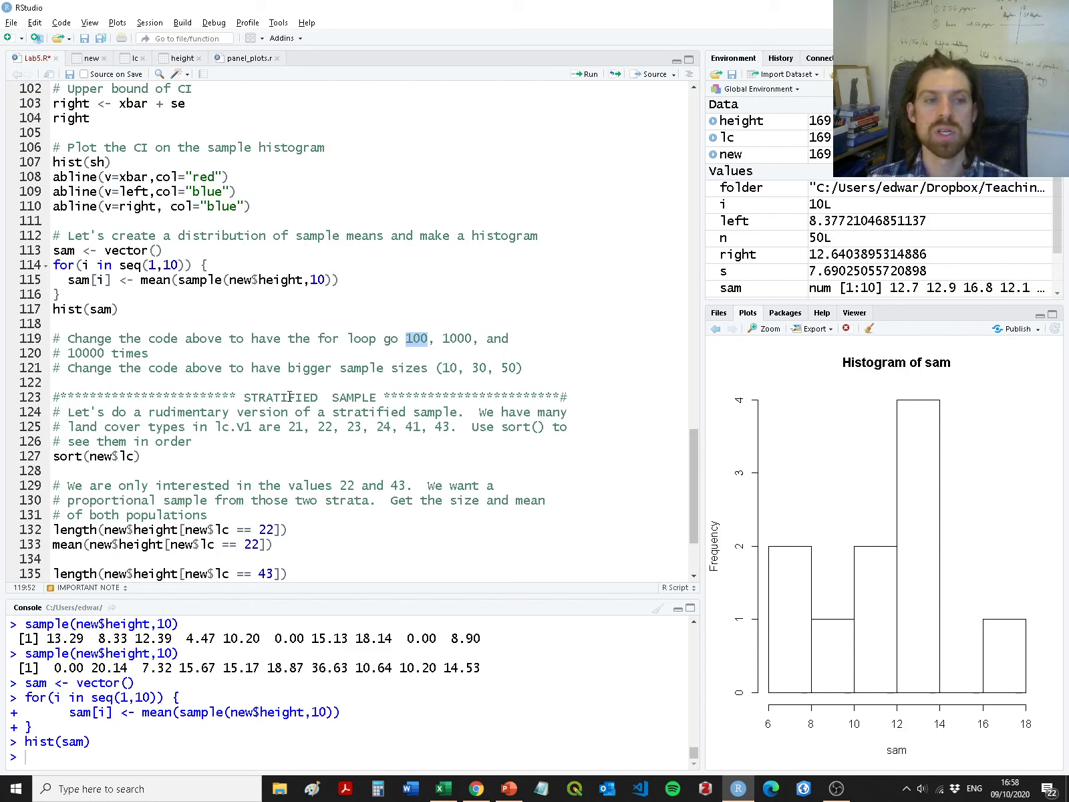
{"action": "left_click_drag", "start_coordinate": [66, 368], "coordinate": [525, 369]}
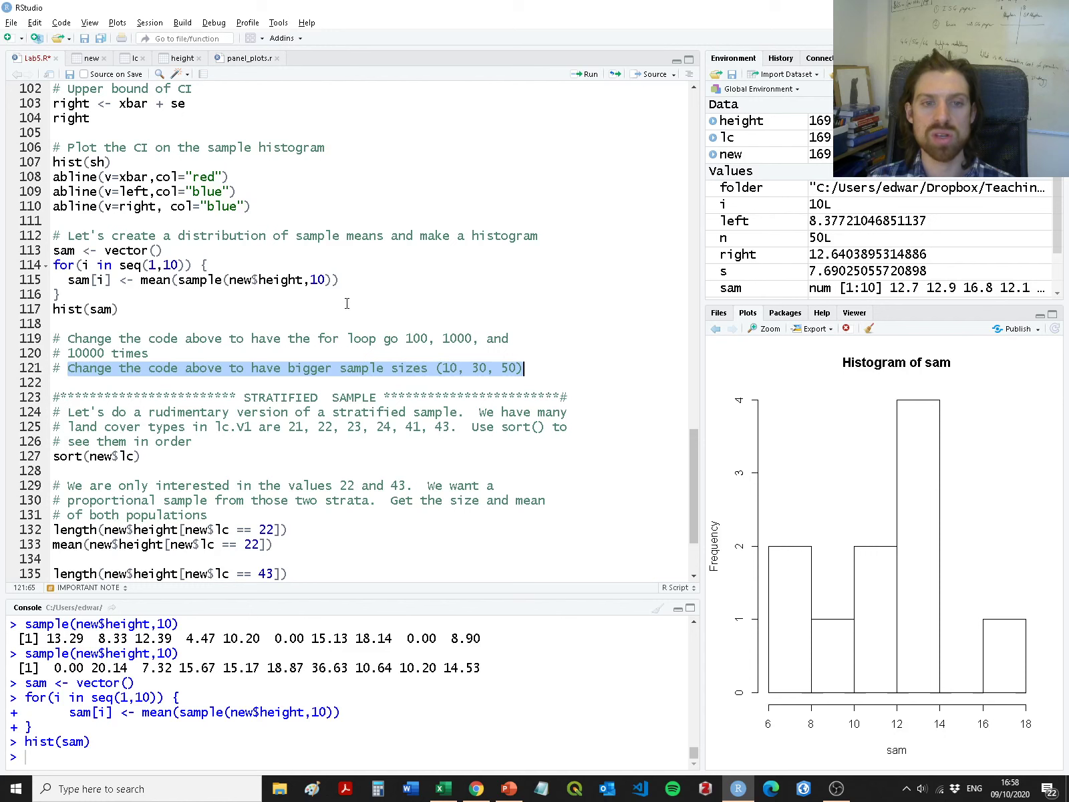
{"action": "double_click", "coordinate": [324, 280]}
{"action": "left_click", "coordinate": [317, 280]}
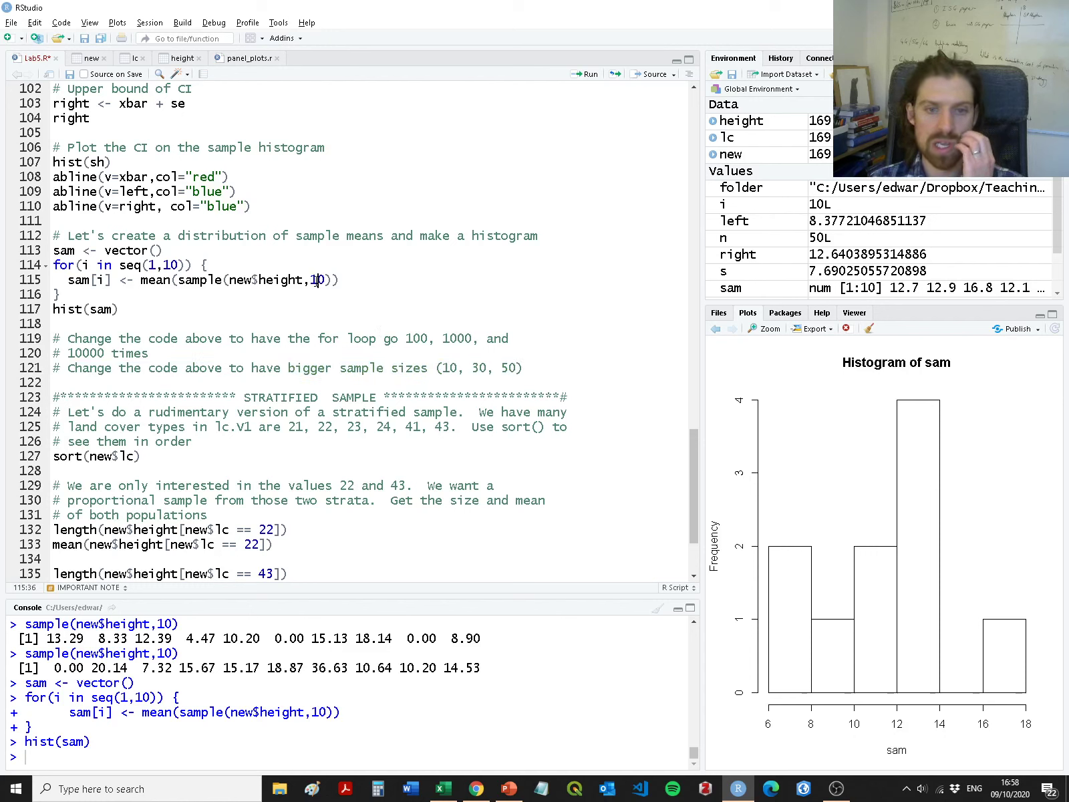
Rerun lines 112–117 several times with 10 loop iterations to compare the resulting histograms of sample means.
{"action": "left_click", "coordinate": [213, 312]}
{"action": "key", "text": "shift+Up"}
{"action": "key", "text": "shift+Up"}
{"action": "key", "text": "shift+Up"}
{"action": "key", "text": "shift+Up"}
{"action": "key", "text": "shift+Up"}
{"action": "key", "text": "shift+Home"}
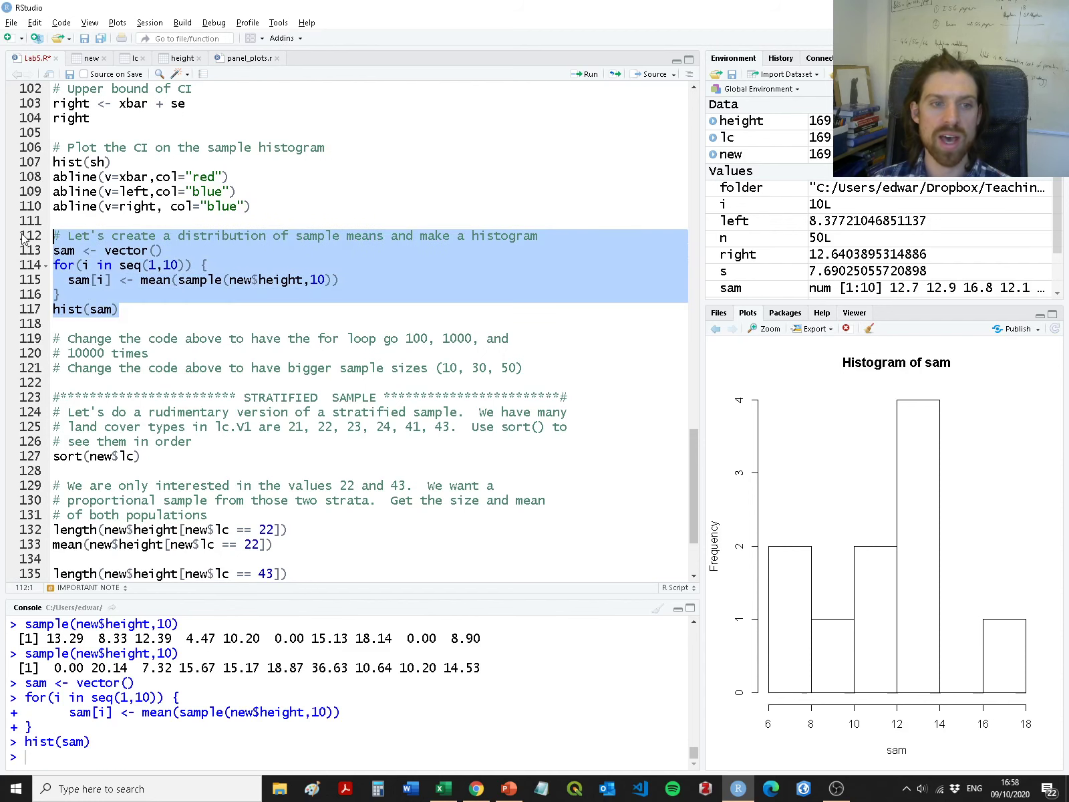
{"action": "key", "text": "ctrl+Return"}
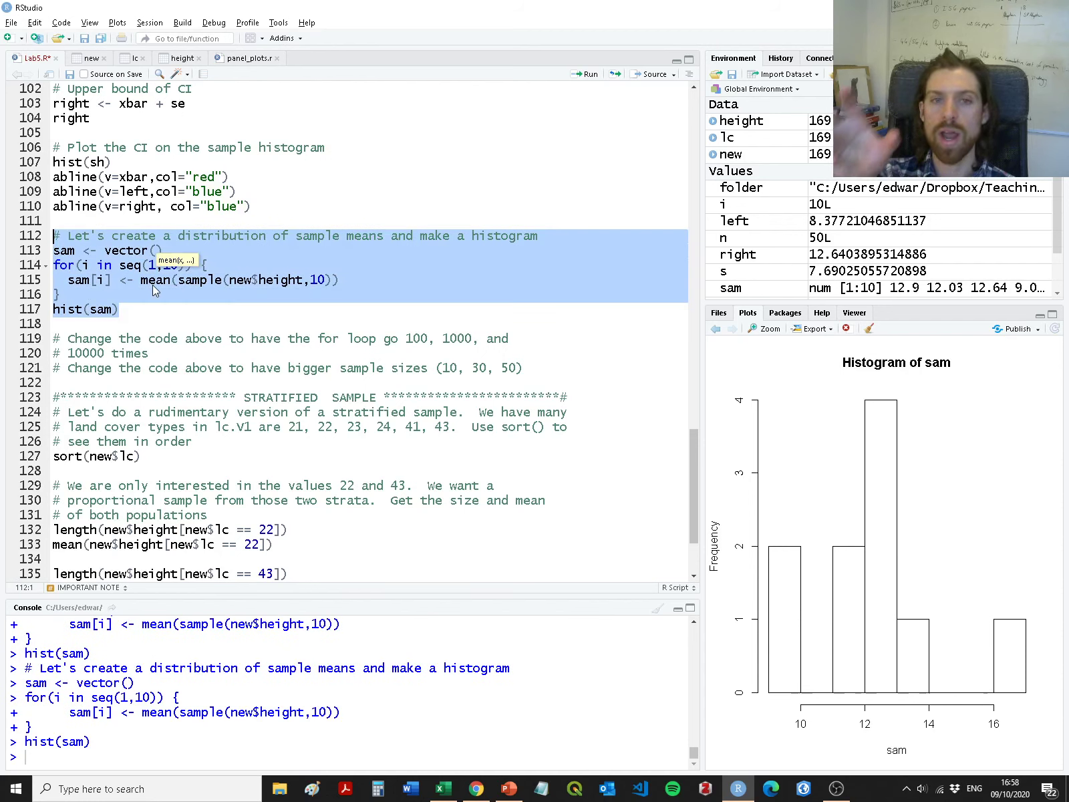
{"action": "key", "text": "ctrl+Return"}
{"action": "key", "text": "ctrl+Return"}
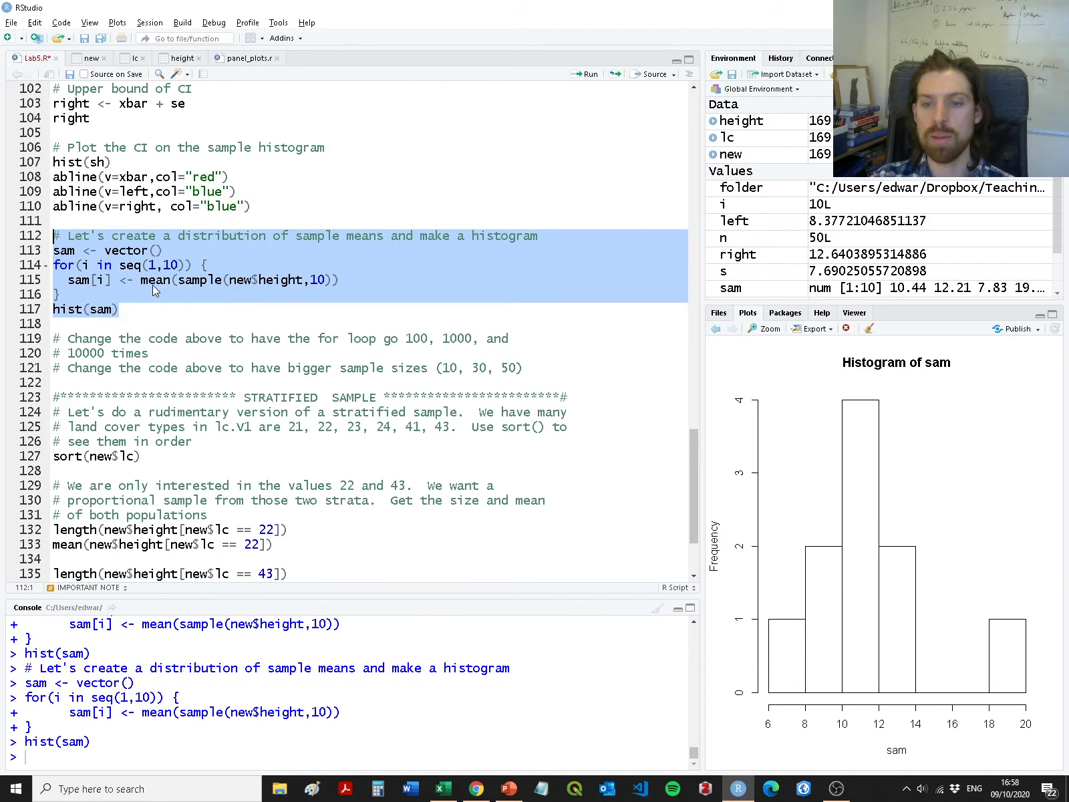
{"action": "key", "text": "ctrl+Return"}
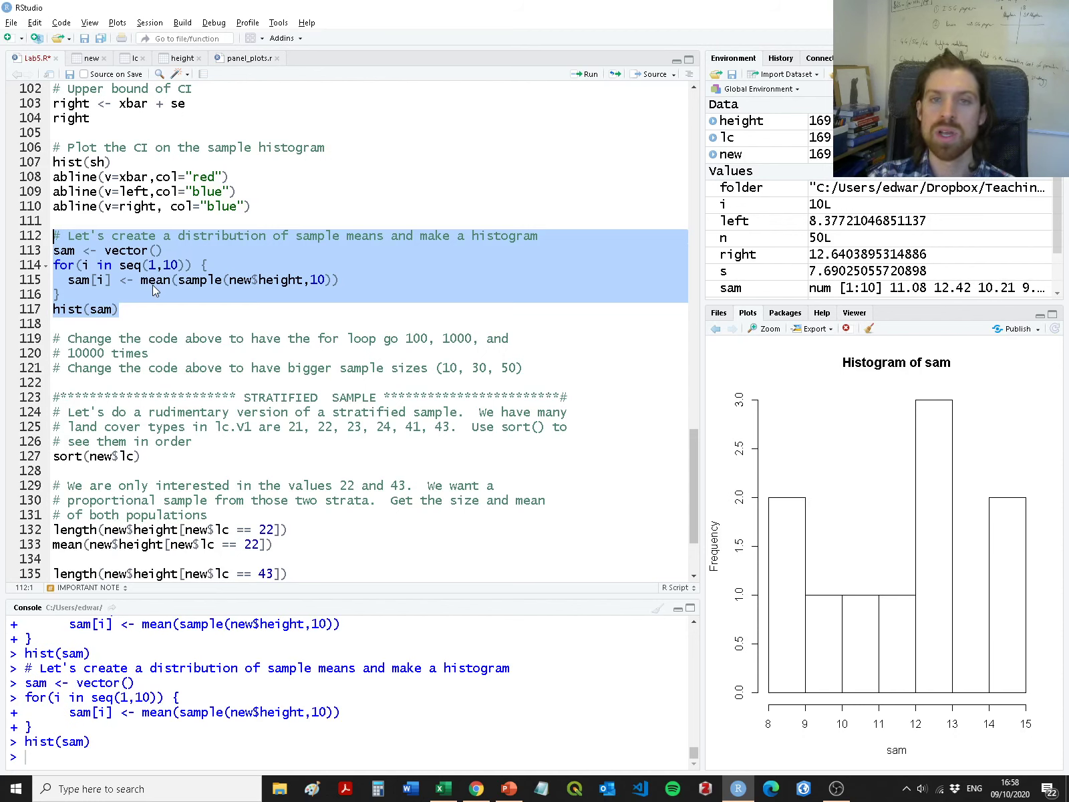
{"action": "key", "text": "ctrl+Return"}
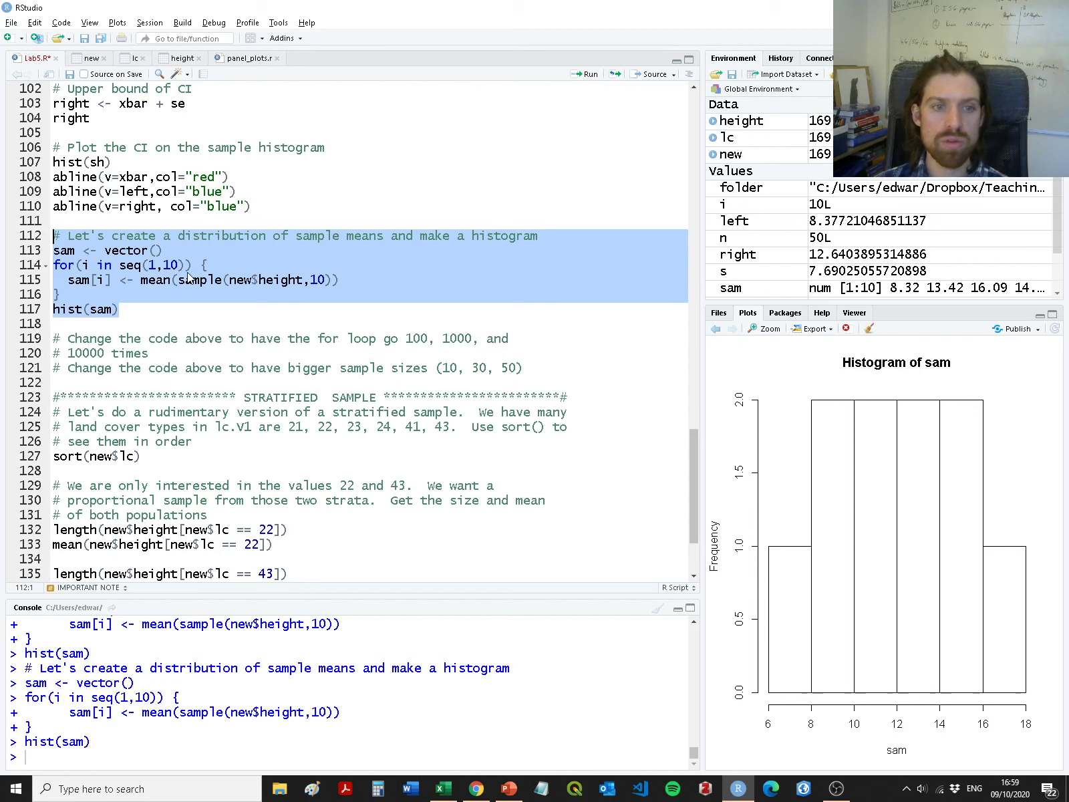
Change the for loop on line 114 to seq(1,100) and run the loop and hist(sam).
{"action": "double_click", "coordinate": [171, 265]}
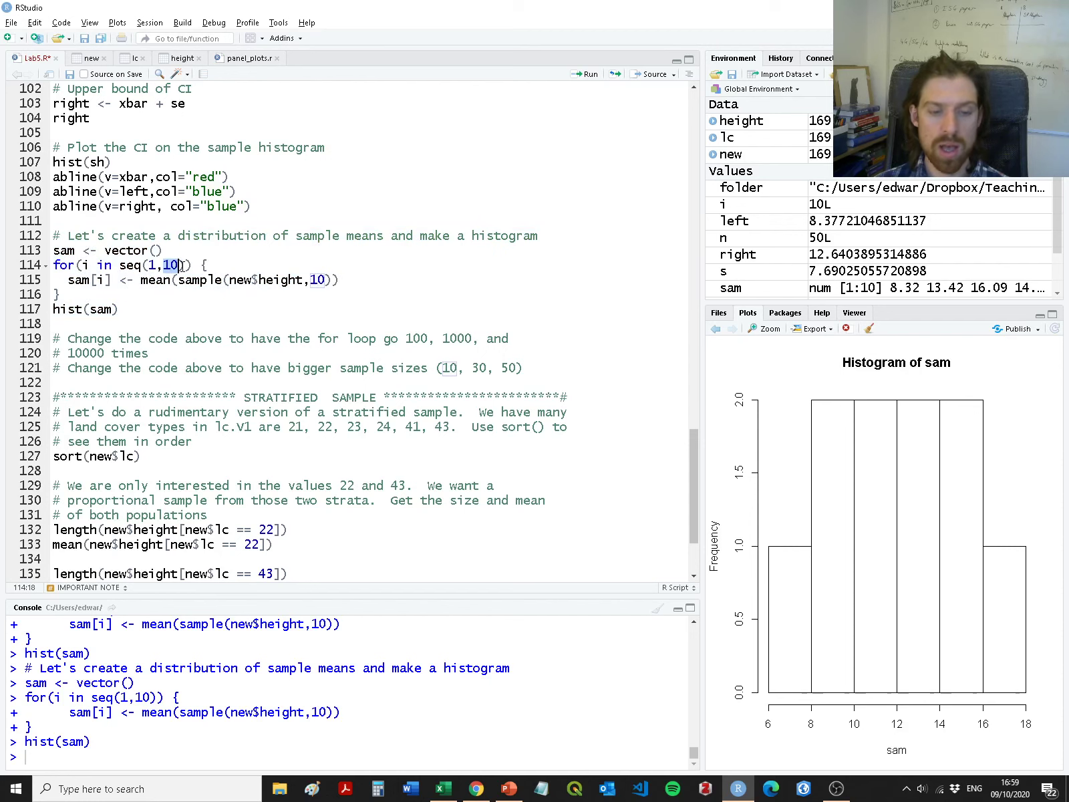
{"action": "left_click", "coordinate": [179, 265]}
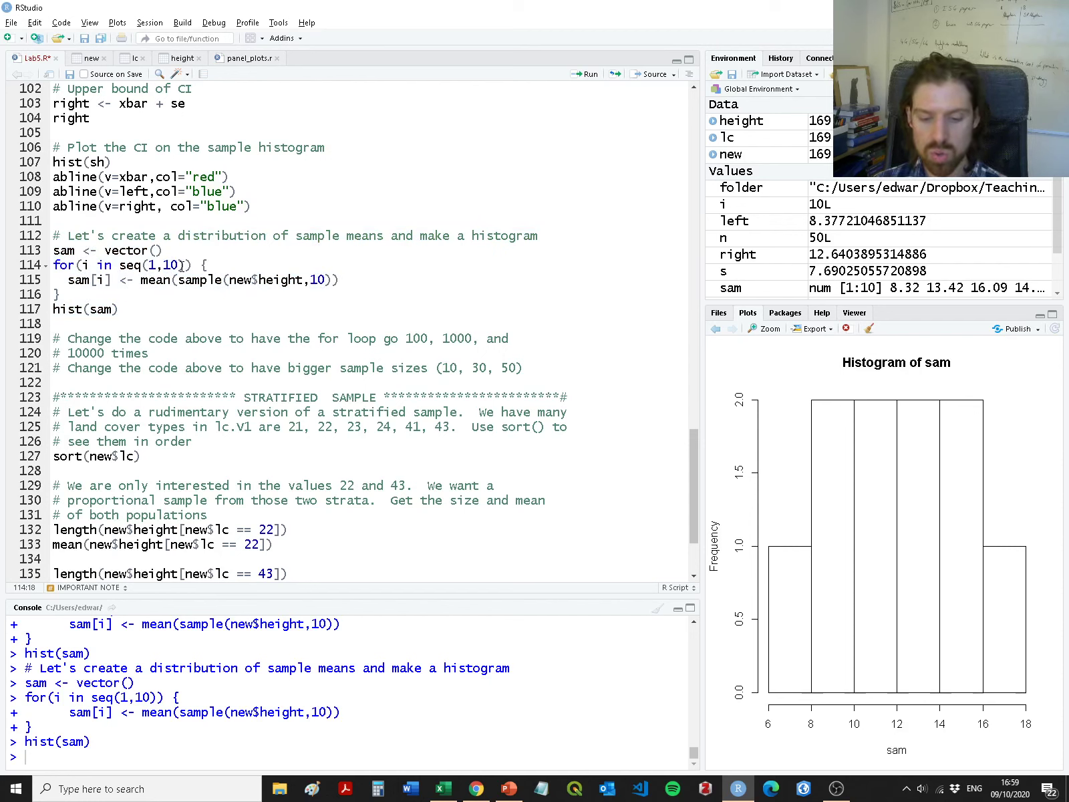
{"action": "type", "text": "0"}
{"action": "key", "text": "ctrl+Return"}
{"action": "key", "text": "ctrl+Return"}
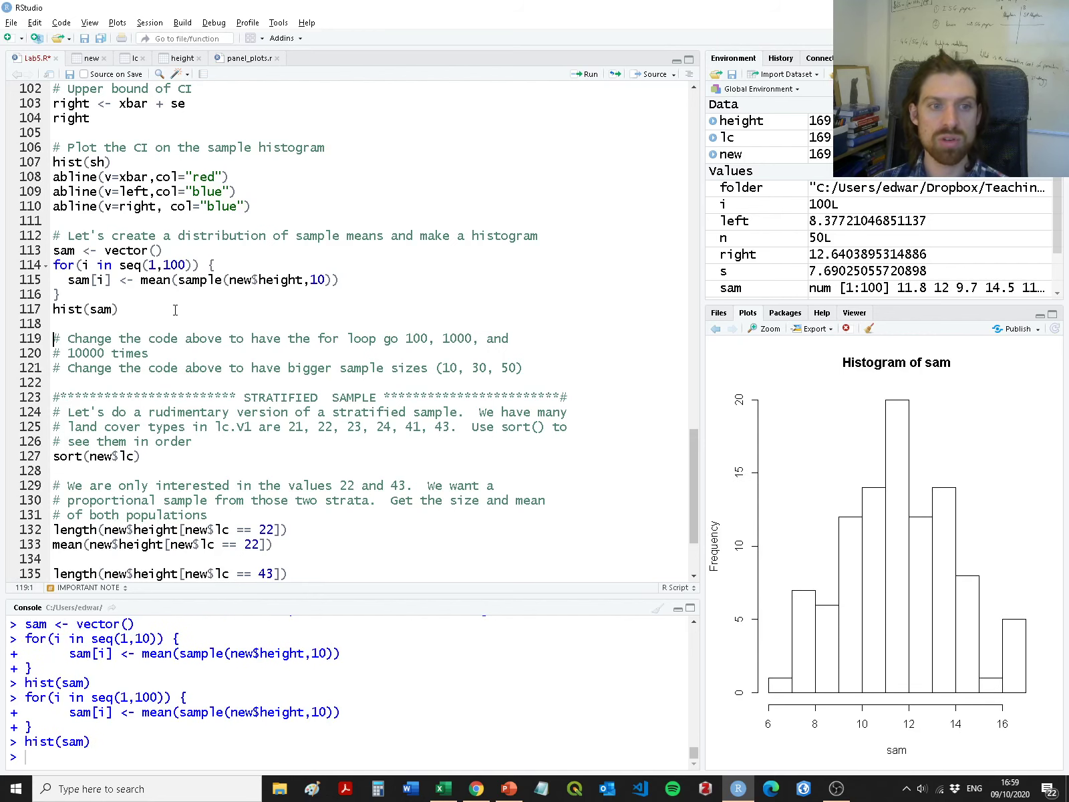
Change the for loop to seq(1,1000) and run lines 113–117 repeatedly to redraw the histogram of sample means.
{"action": "left_click", "coordinate": [179, 265]}
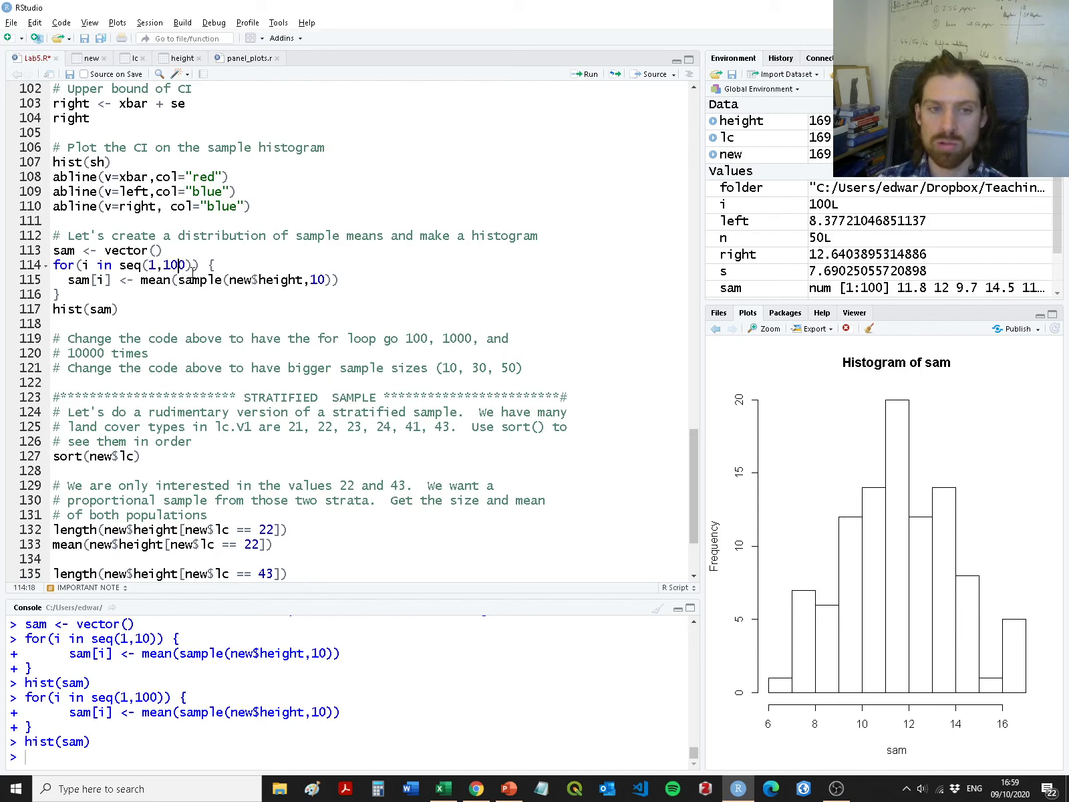
{"action": "type", "text": "0"}
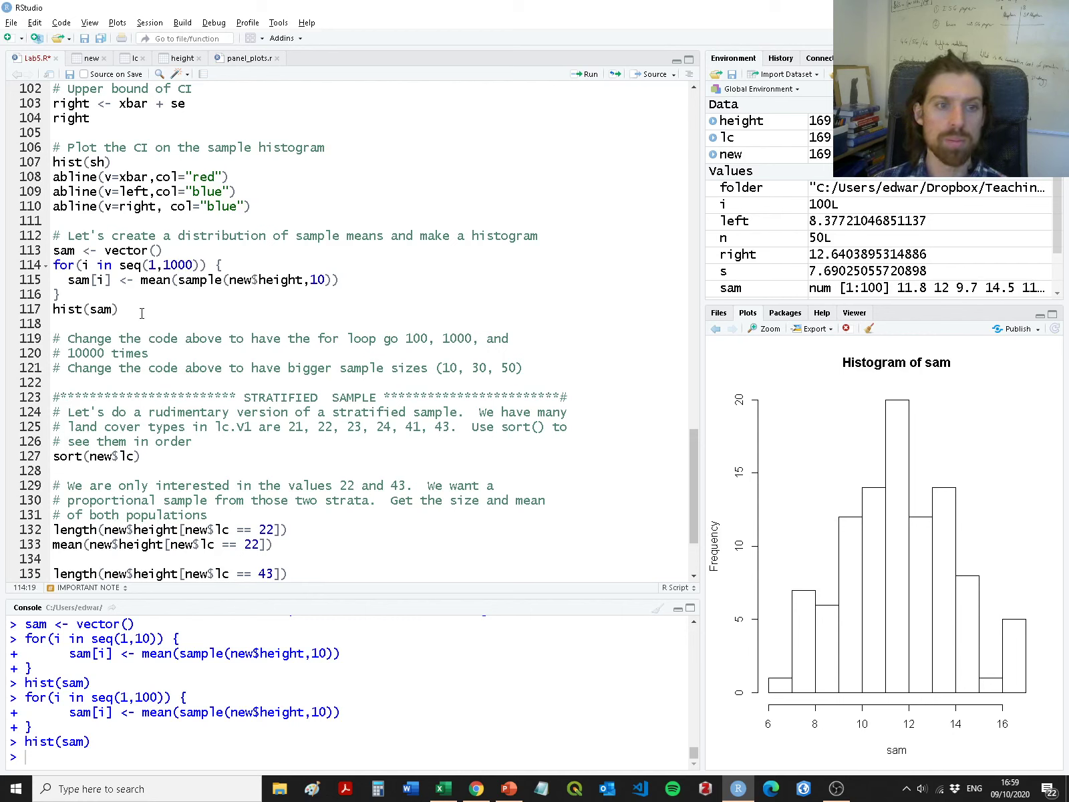
{"action": "left_click_drag", "start_coordinate": [134, 309], "coordinate": [18, 252]}
{"action": "key", "text": "ctrl+Return"}
{"action": "key", "text": "ctrl+Return"}
{"action": "key", "text": "ctrl+Return"}
{"action": "key", "text": "ctrl+Return"}
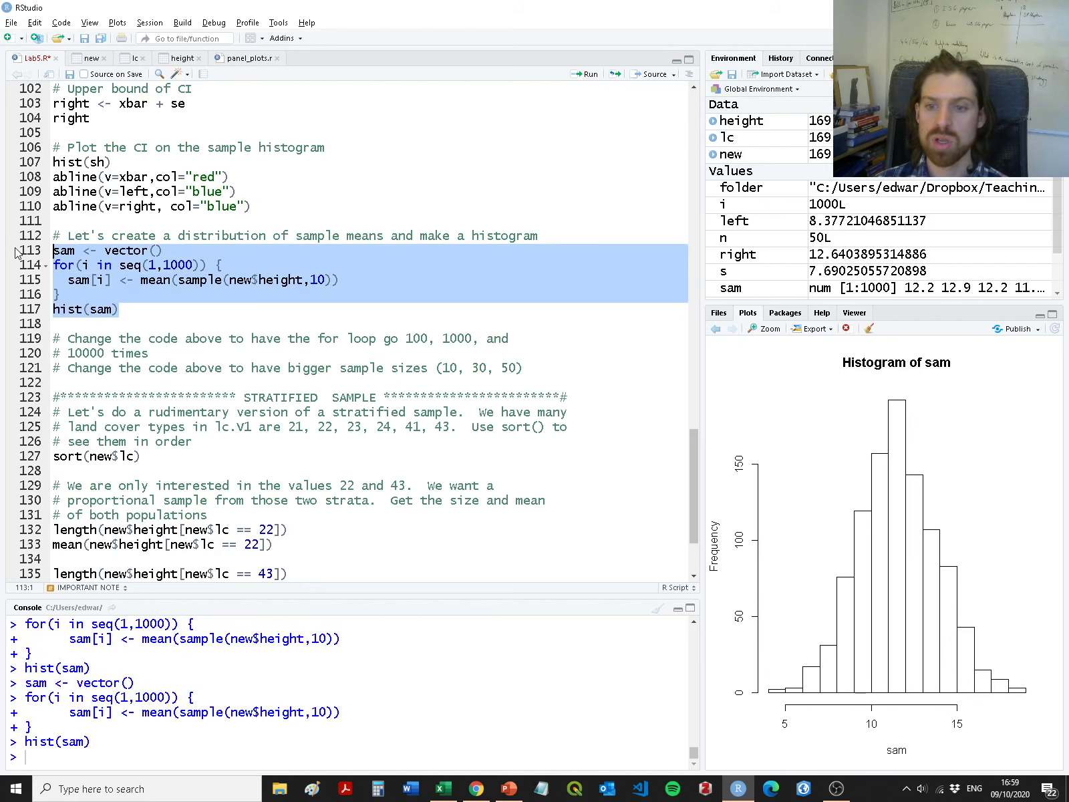
{"action": "key", "text": "ctrl+Return"}
{"action": "key", "text": "ctrl+Return"}
{"action": "key", "text": "ctrl+Return"}
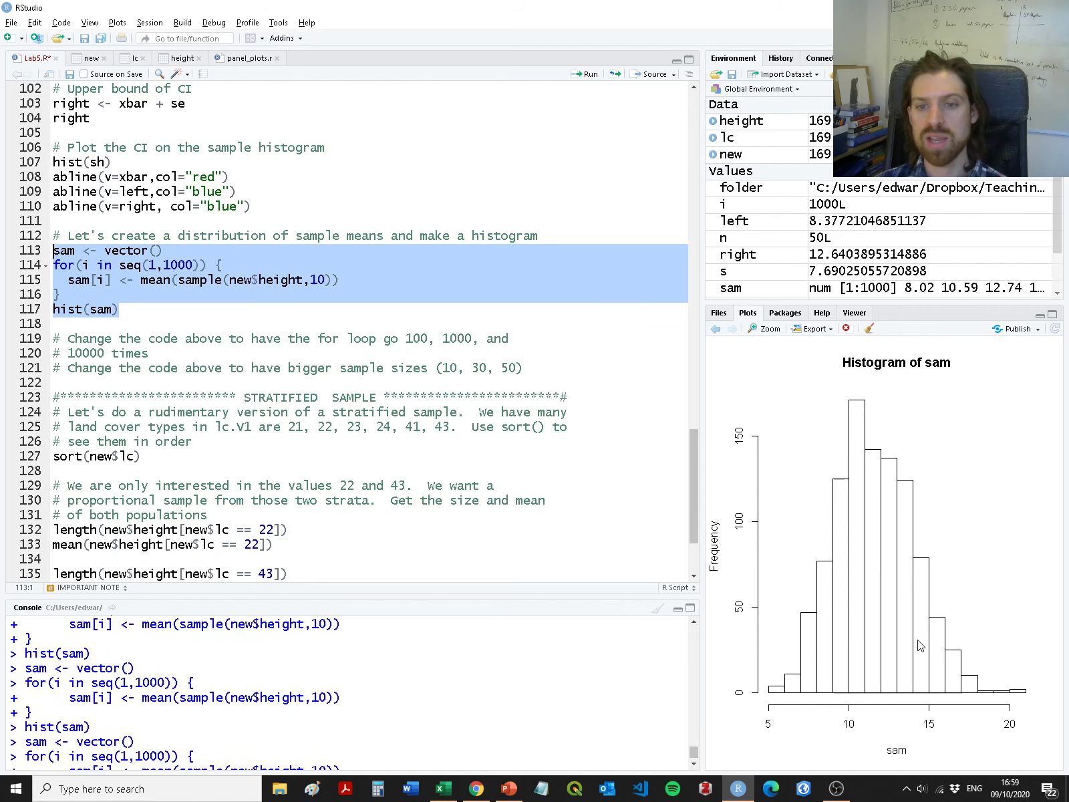
Change the for loop to seq(1,10000) and run lines 113–117 many times to compare the histograms of sample means.
{"action": "left_click", "coordinate": [180, 266]}
{"action": "type", "text": "0"}
{"action": "left_click_drag", "start_coordinate": [177, 312], "coordinate": [15, 254]}
{"action": "key", "text": "ctrl+Return"}
{"action": "key", "text": "ctrl+Return"}
{"action": "key", "text": "ctrl+Return"}
{"action": "key", "text": "ctrl+Return"}
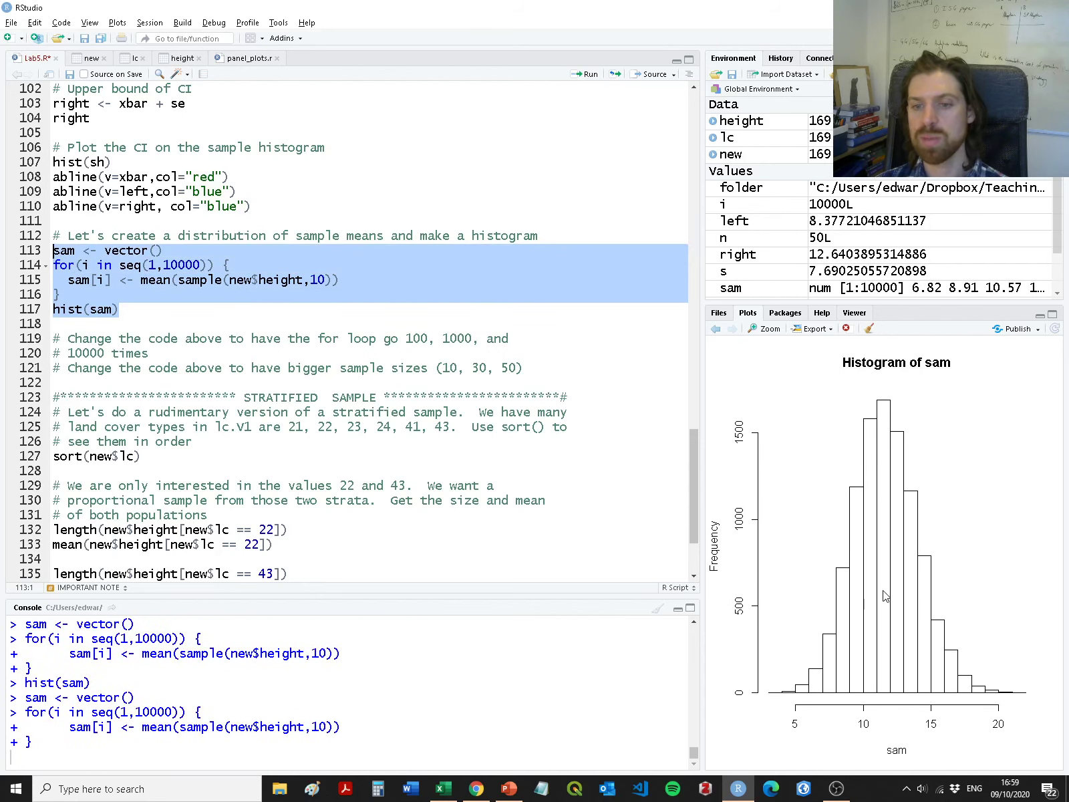
{"action": "key", "text": "ctrl+Return"}
{"action": "key", "text": "ctrl+Return"}
{"action": "key", "text": "ctrl+Return"}
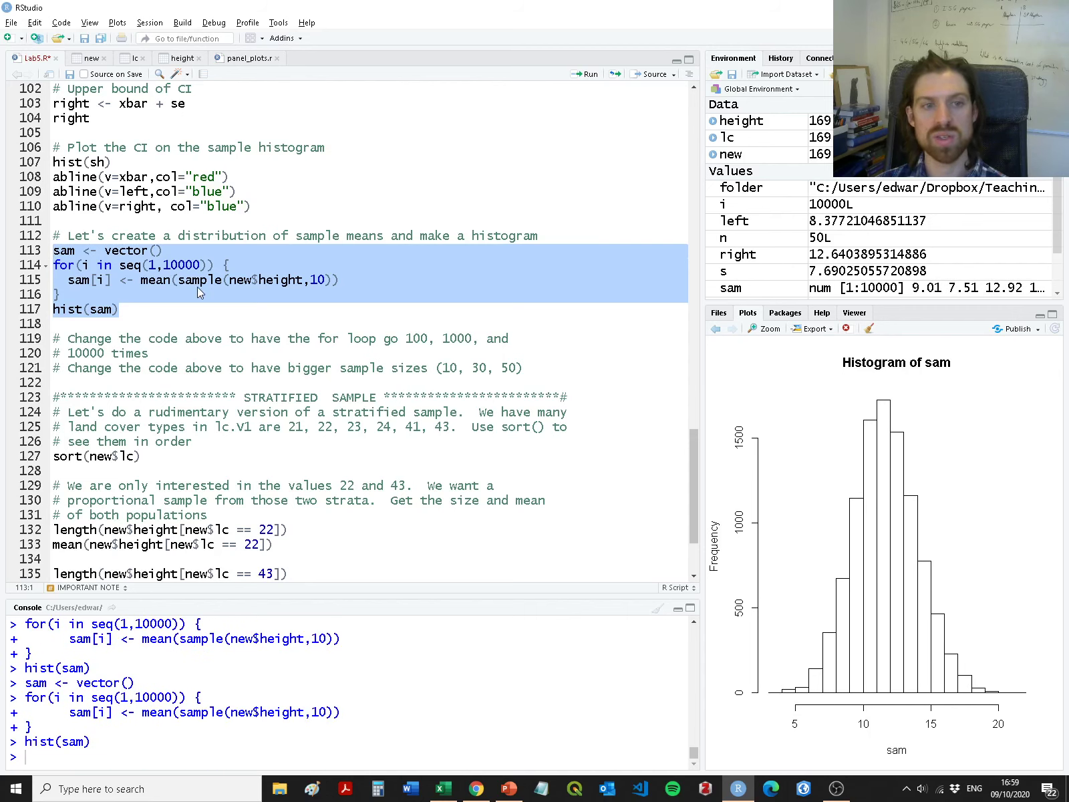
{"action": "key", "text": "ctrl+Return"}
{"action": "key", "text": "ctrl+Return"}
{"action": "key", "text": "ctrl+Return"}
{"action": "key", "text": "ctrl+Return"}
{"action": "key", "text": "ctrl+Return"}
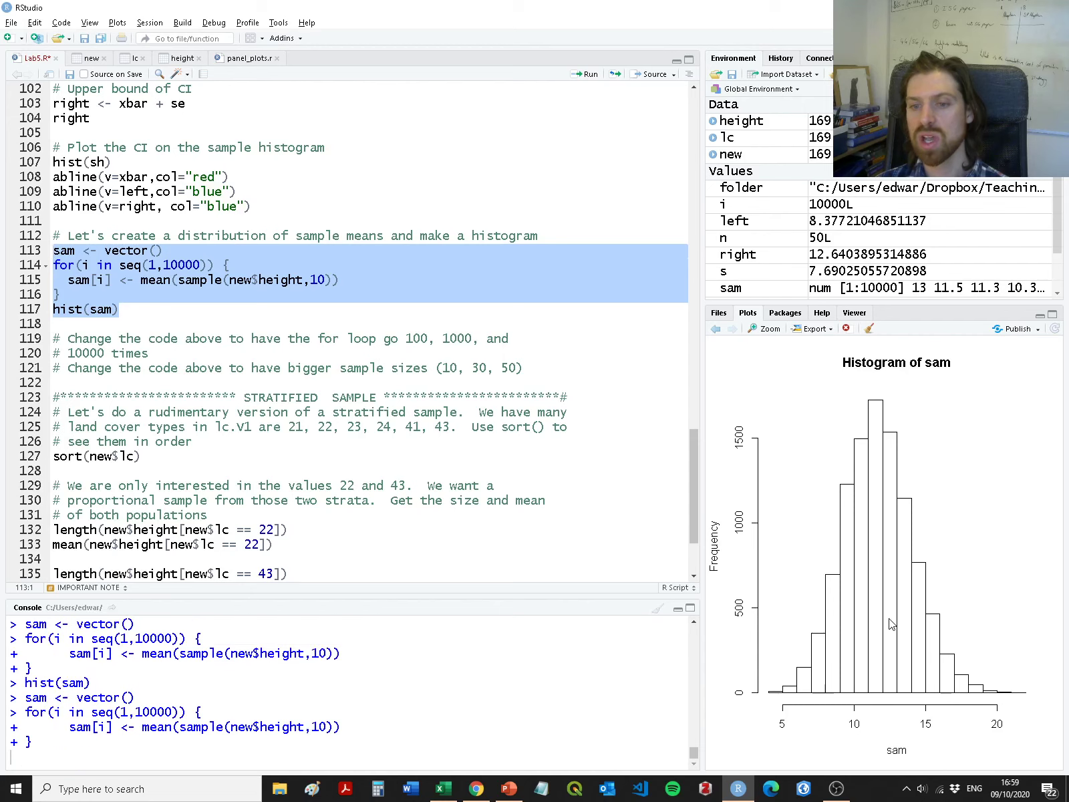
{"action": "key", "text": "ctrl+Return"}
{"action": "key", "text": "ctrl+Return"}
{"action": "key", "text": "ctrl+Return"}
{"action": "key", "text": "ctrl+Return"}
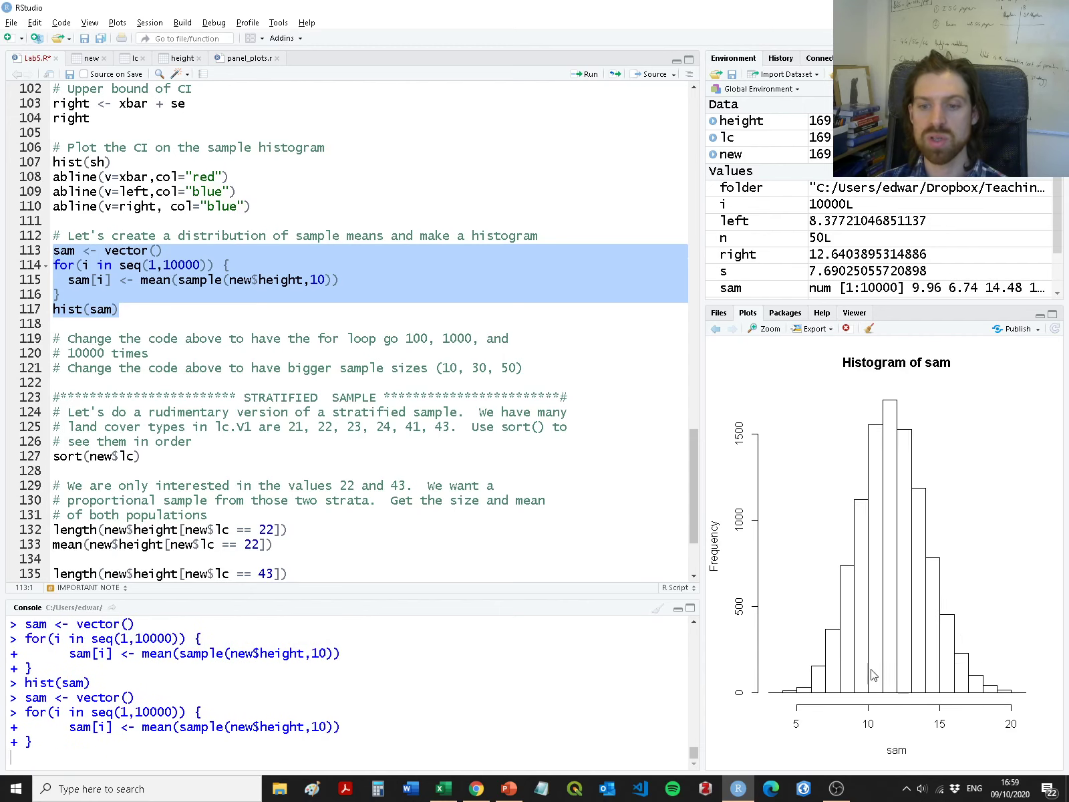
{"action": "key", "text": "ctrl+Return"}
{"action": "key", "text": "ctrl+Return"}
{"action": "key", "text": "ctrl+Return"}
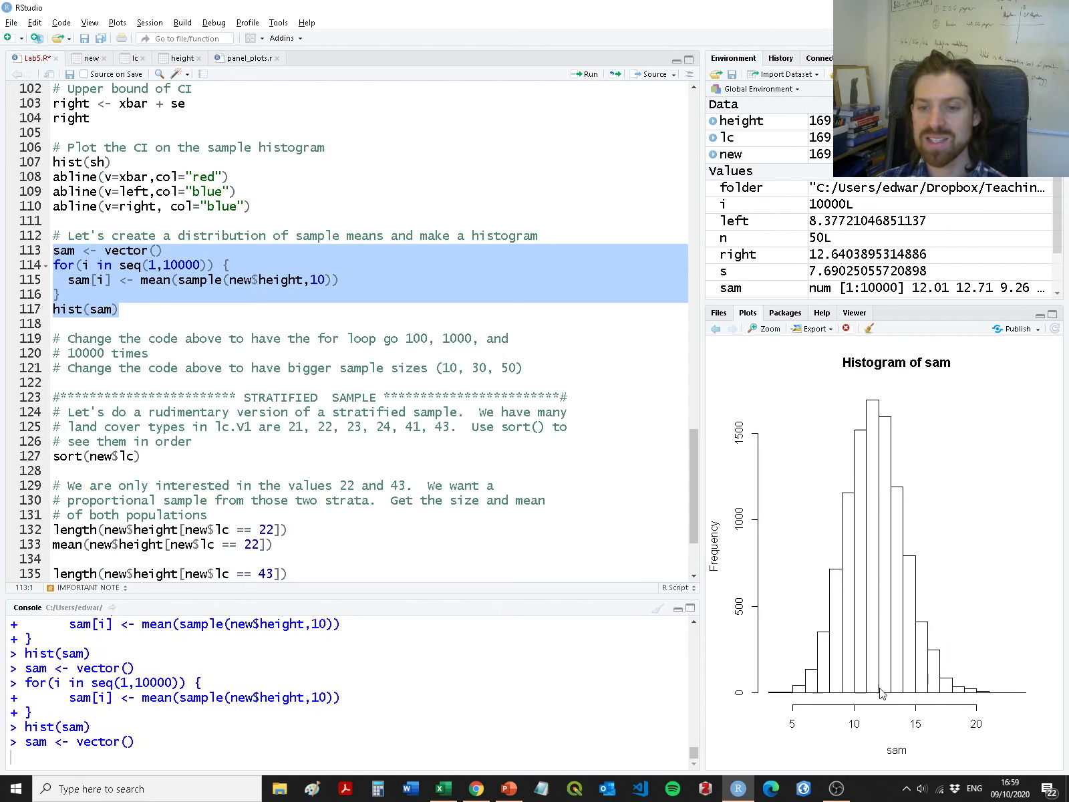
{"action": "key", "text": "ctrl+Return"}
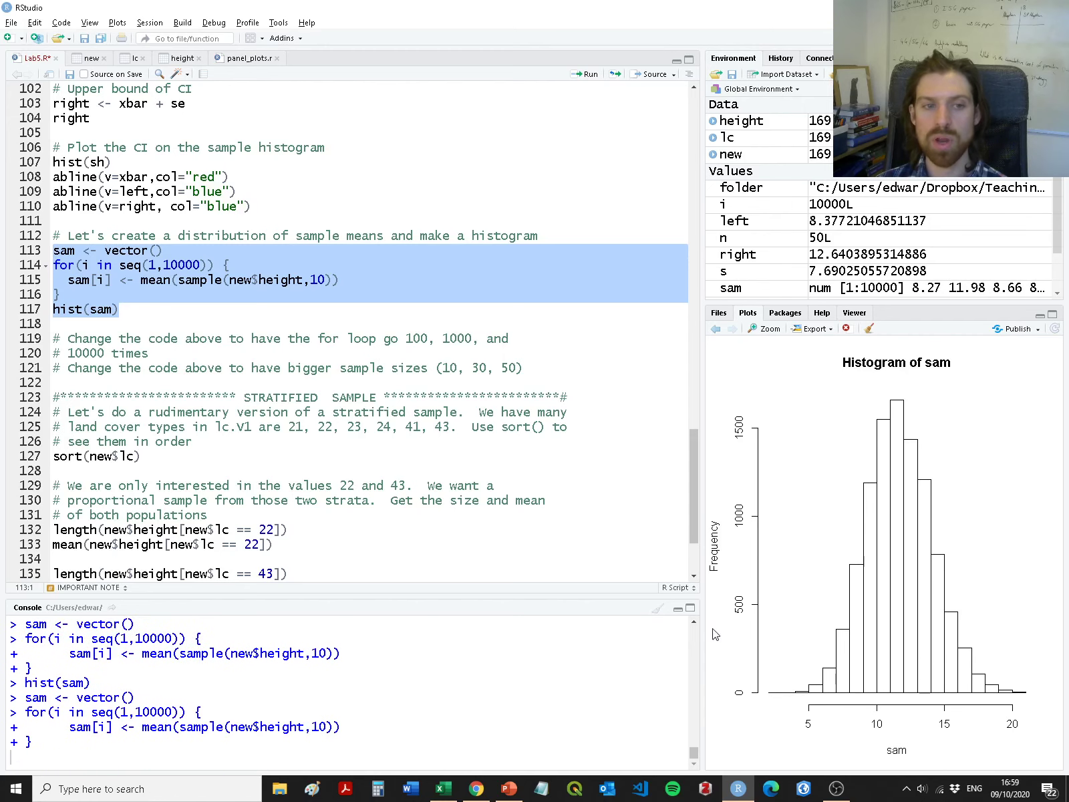
Set the sample size on line 115 to 30 and run lines 113–117 repeatedly to plot the sample means.
{"action": "left_click", "coordinate": [319, 280]}
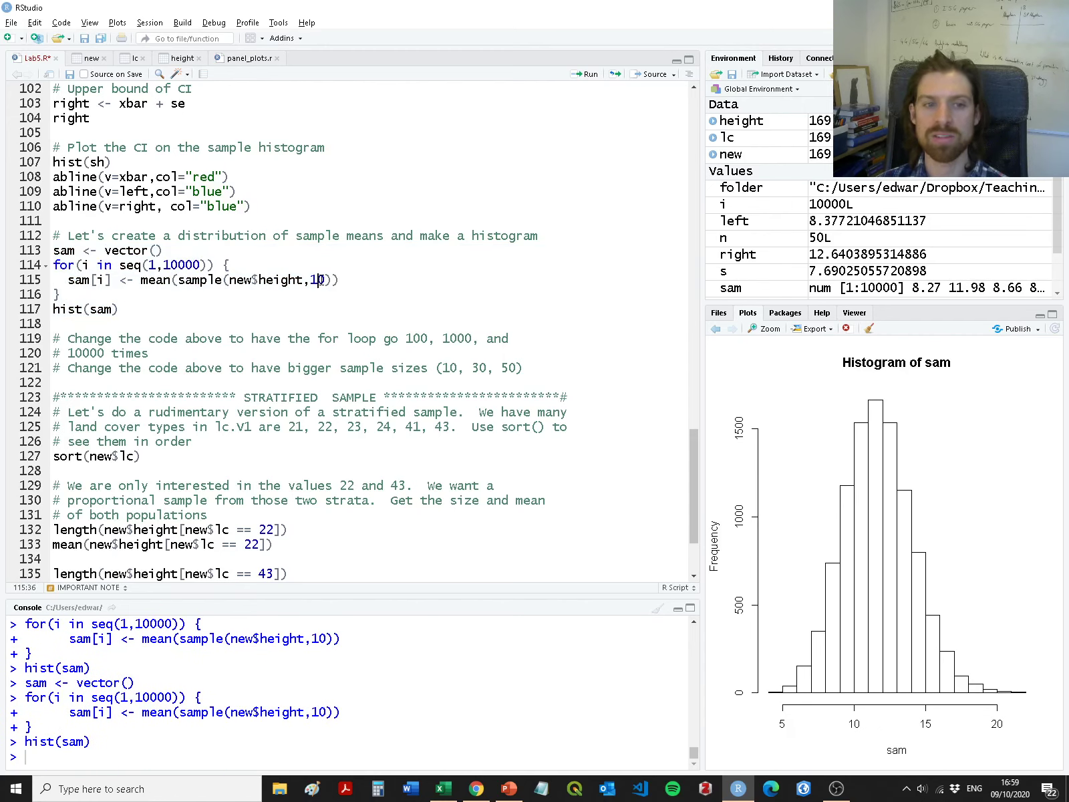
{"action": "double_click", "coordinate": [320, 279]}
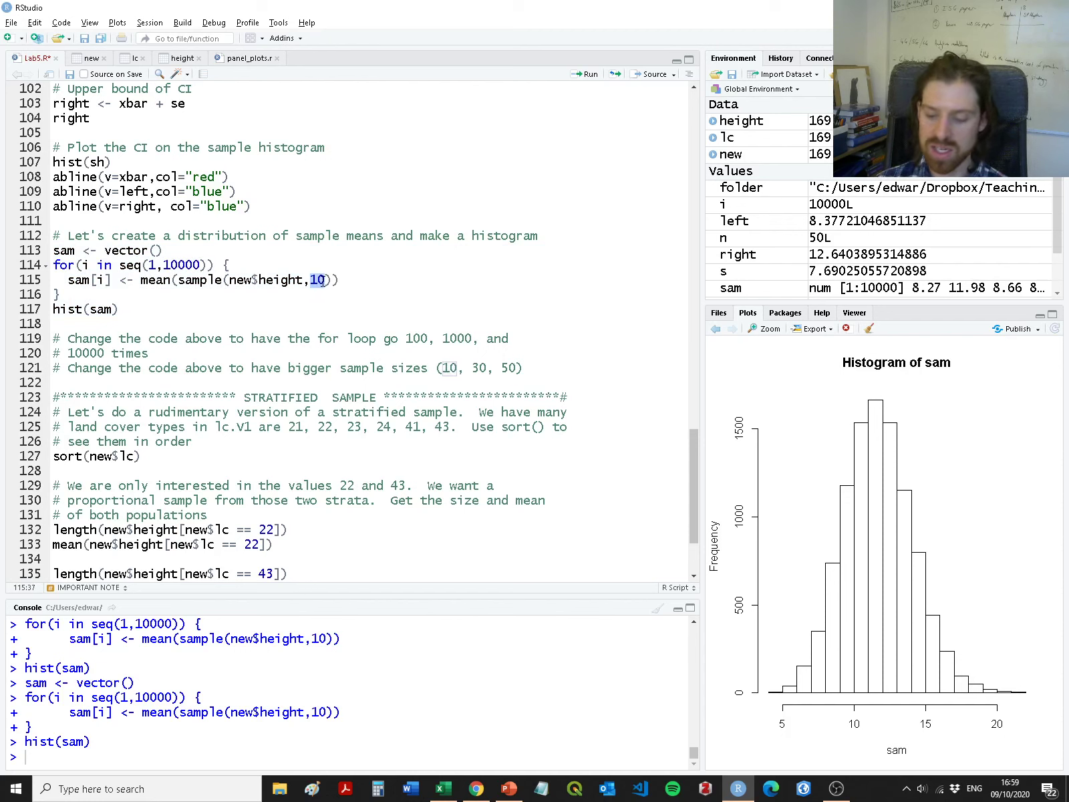
{"action": "type", "text": "30"}
{"action": "left_click", "coordinate": [123, 251]}
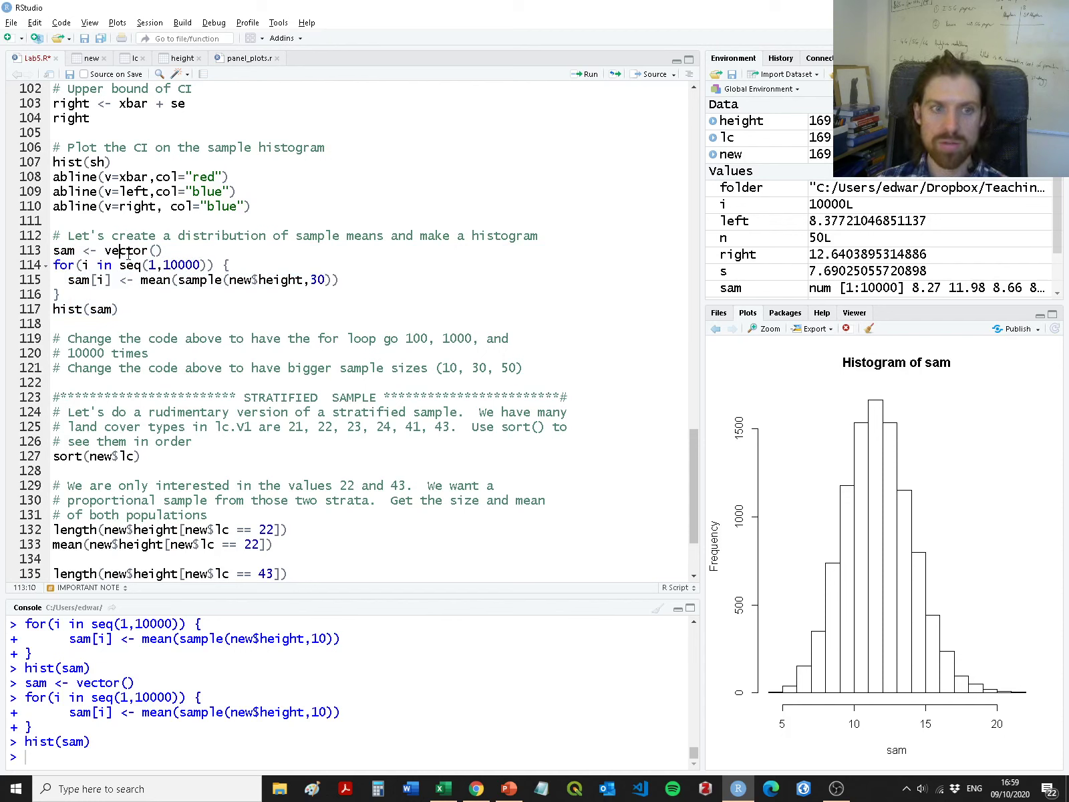
{"action": "key", "text": "ctrl+Return"}
{"action": "left_click", "coordinate": [122, 308]}
{"action": "left_click", "coordinate": [25, 249], "text": "shift"}
{"action": "key", "text": "ctrl+Return"}
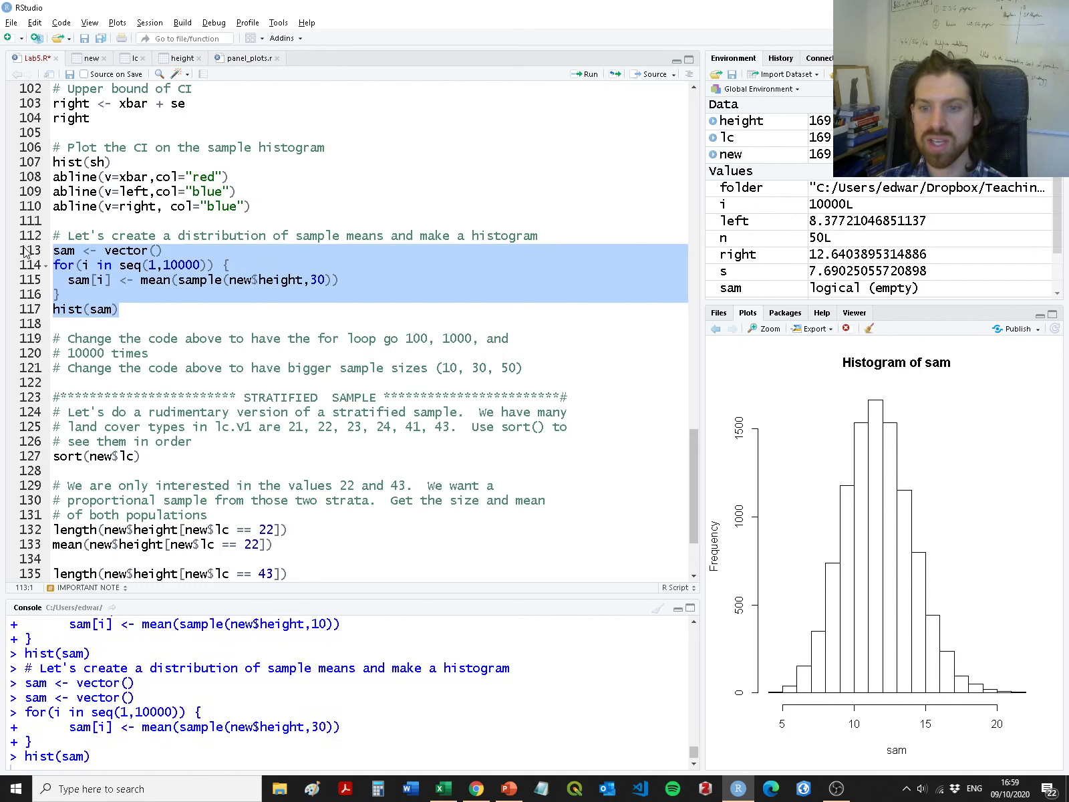
{"action": "key", "text": "ctrl+Return"}
{"action": "key", "text": "ctrl+Return"}
{"action": "key", "text": "ctrl+Return"}
{"action": "key", "text": "ctrl+Return"}
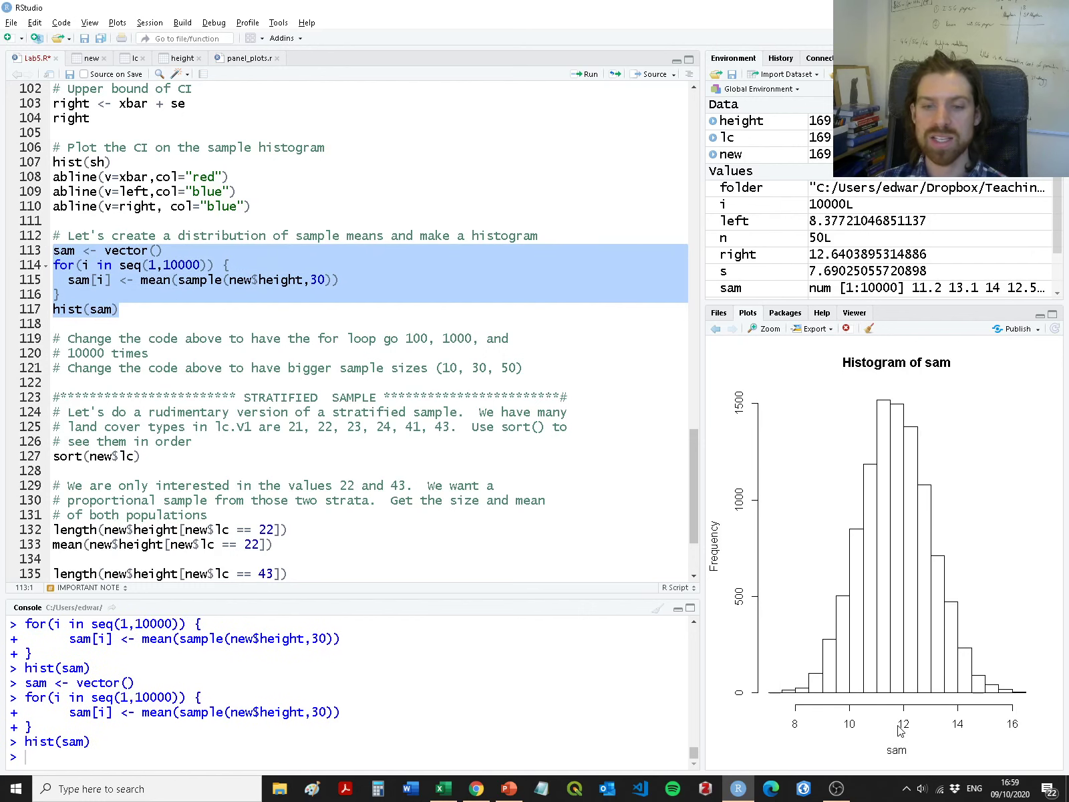
Set the sample size on line 115 to 50 and run lines 113–117 to redraw the histogram.
{"action": "double_click", "coordinate": [317, 281]}
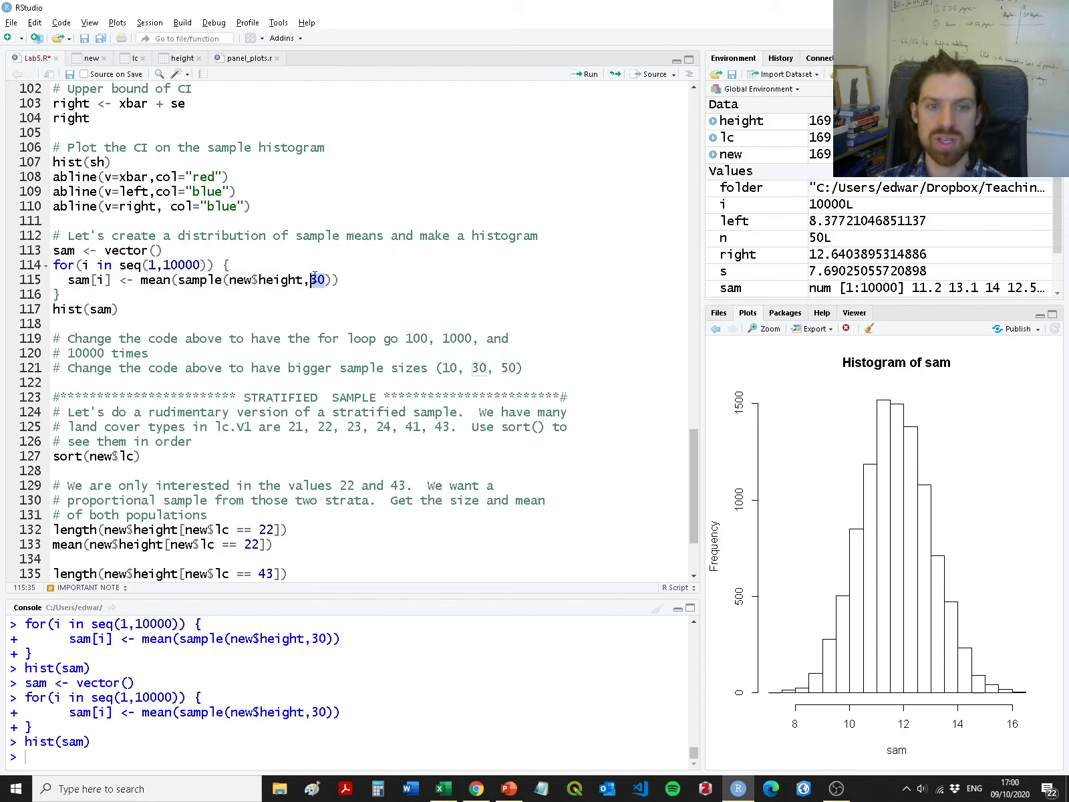
{"action": "type", "text": "50"}
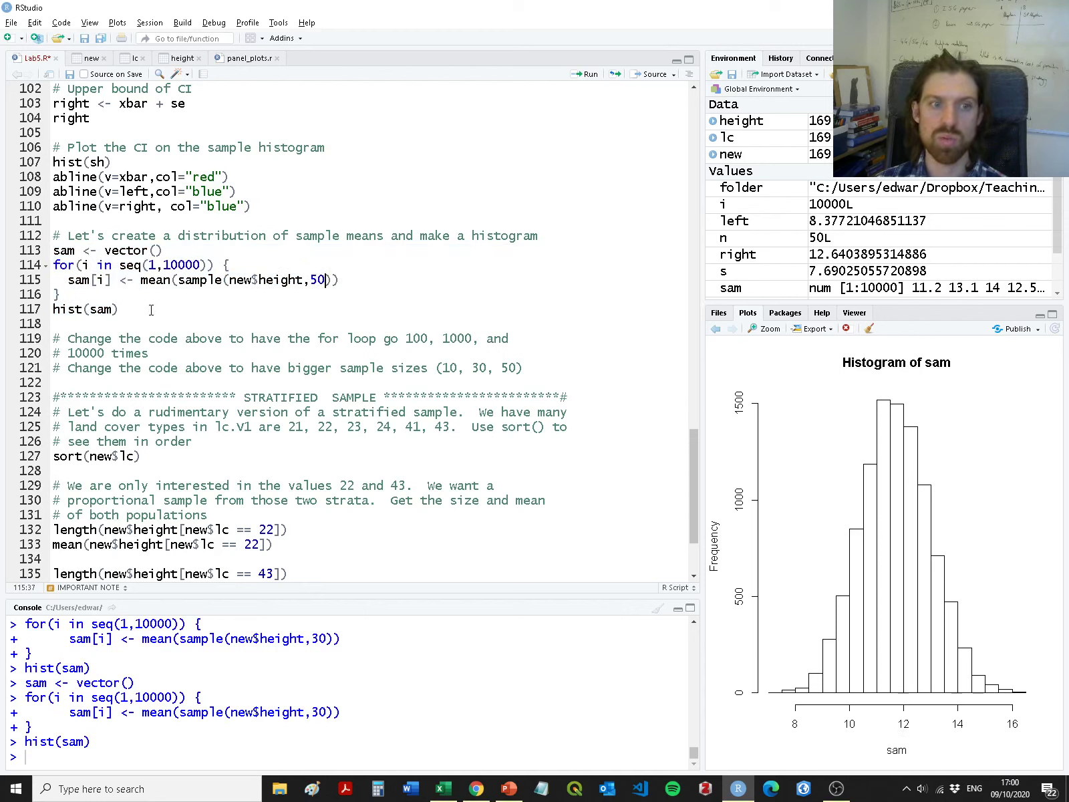
{"action": "left_click_drag", "start_coordinate": [119, 309], "coordinate": [50, 250]}
{"action": "key", "text": "ctrl+Return"}
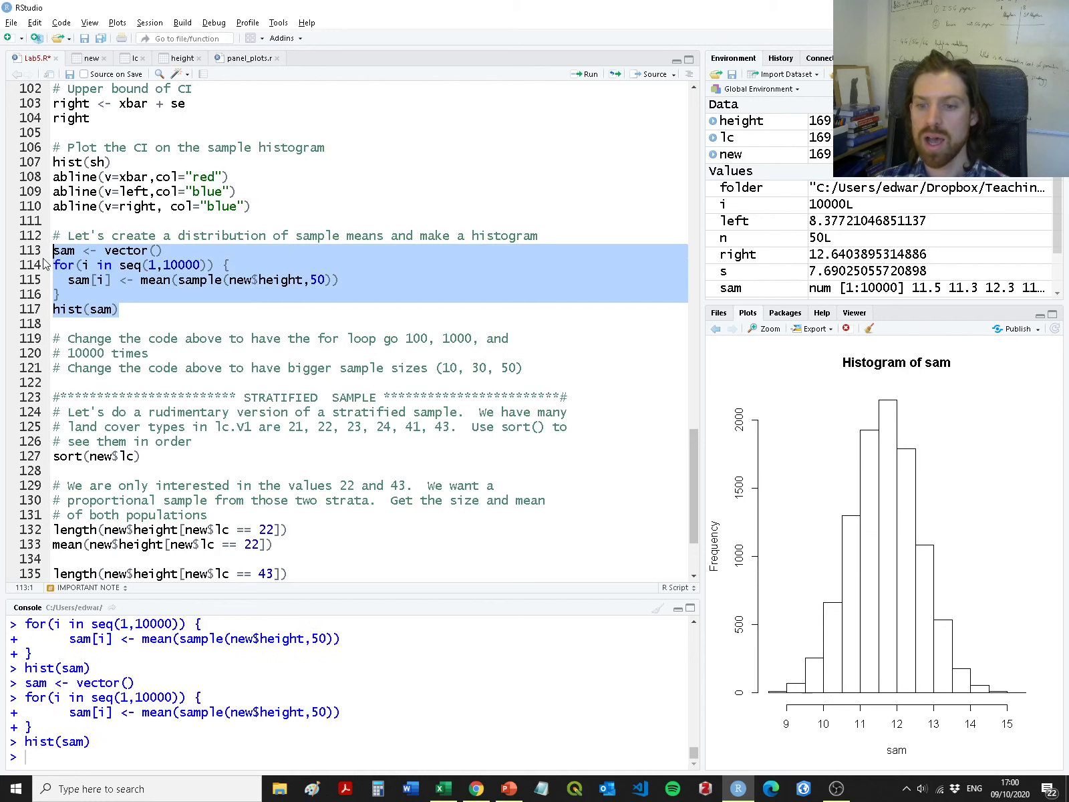
Run lines 113–117 several more times with seq(1,10000) and sample size 50 to compare the histograms, then highlight lines 112–121.
{"action": "key", "text": "ctrl+Return"}
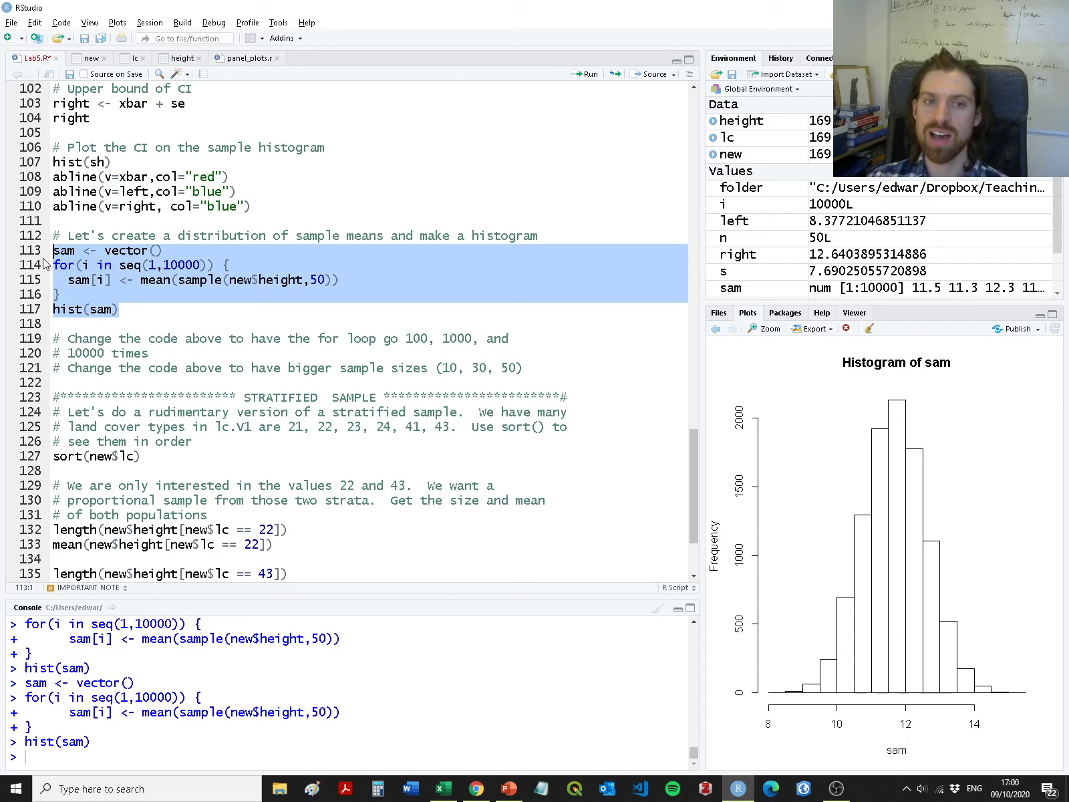
{"action": "key", "text": "ctrl+Return"}
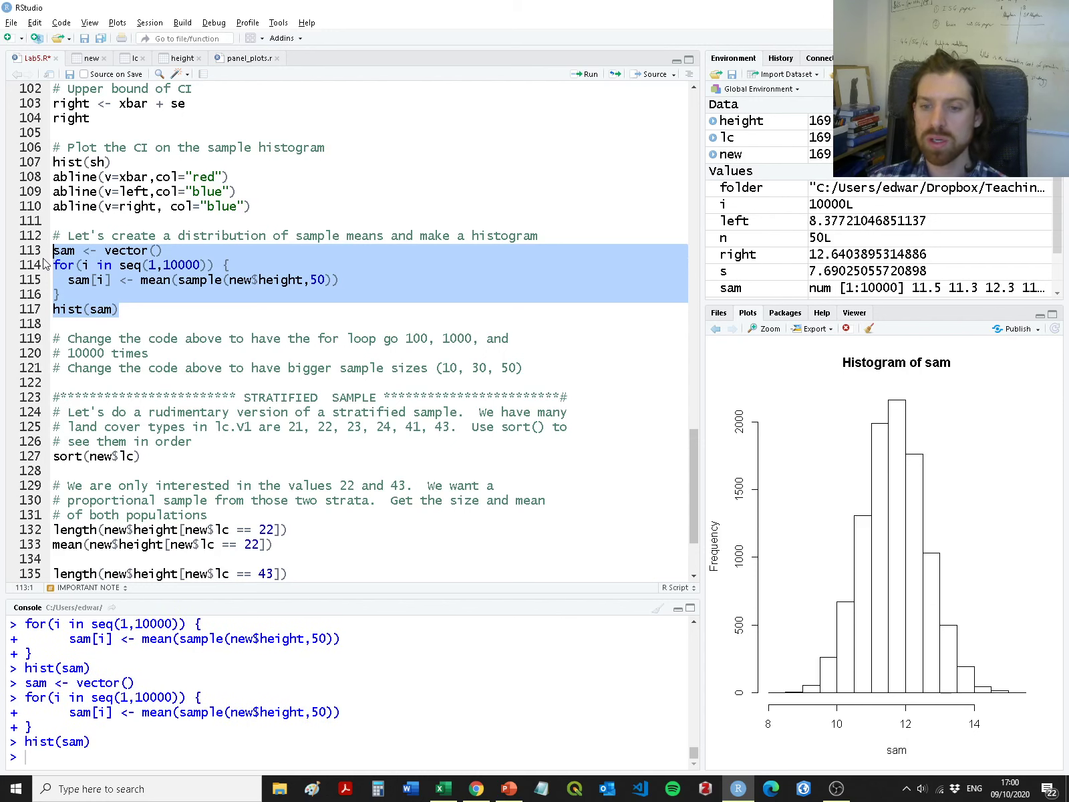
{"action": "key", "text": "ctrl+Return"}
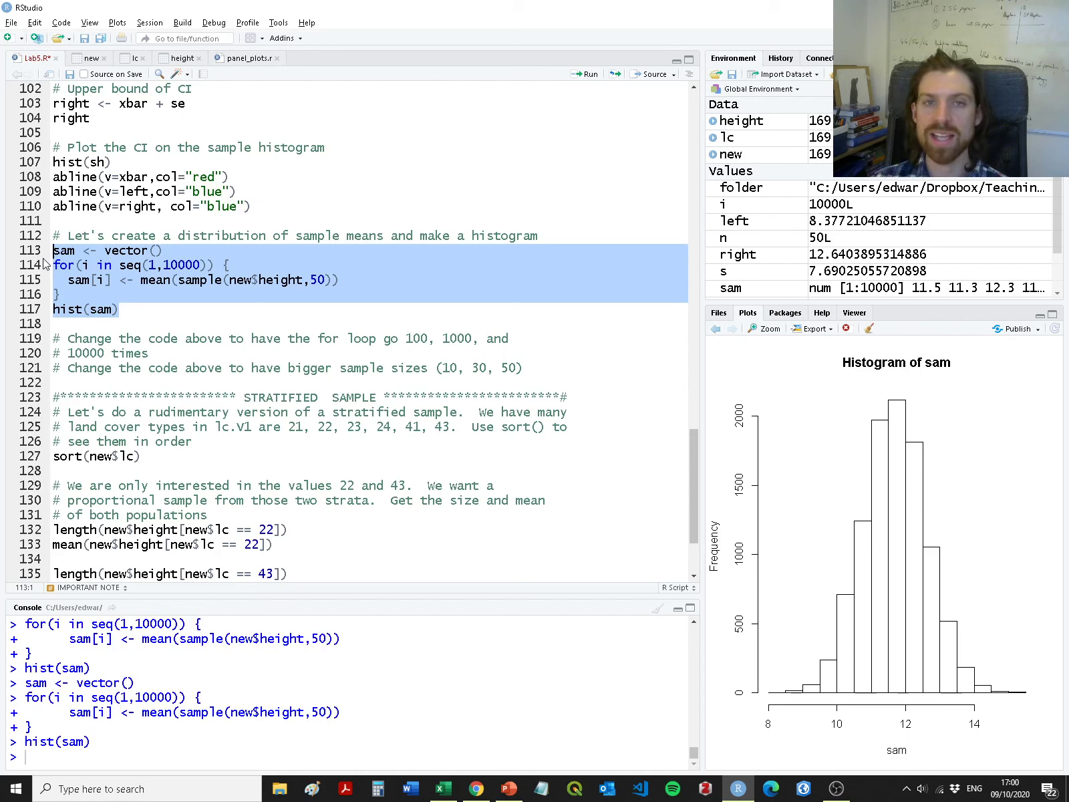
{"action": "key", "text": "ctrl+Return"}
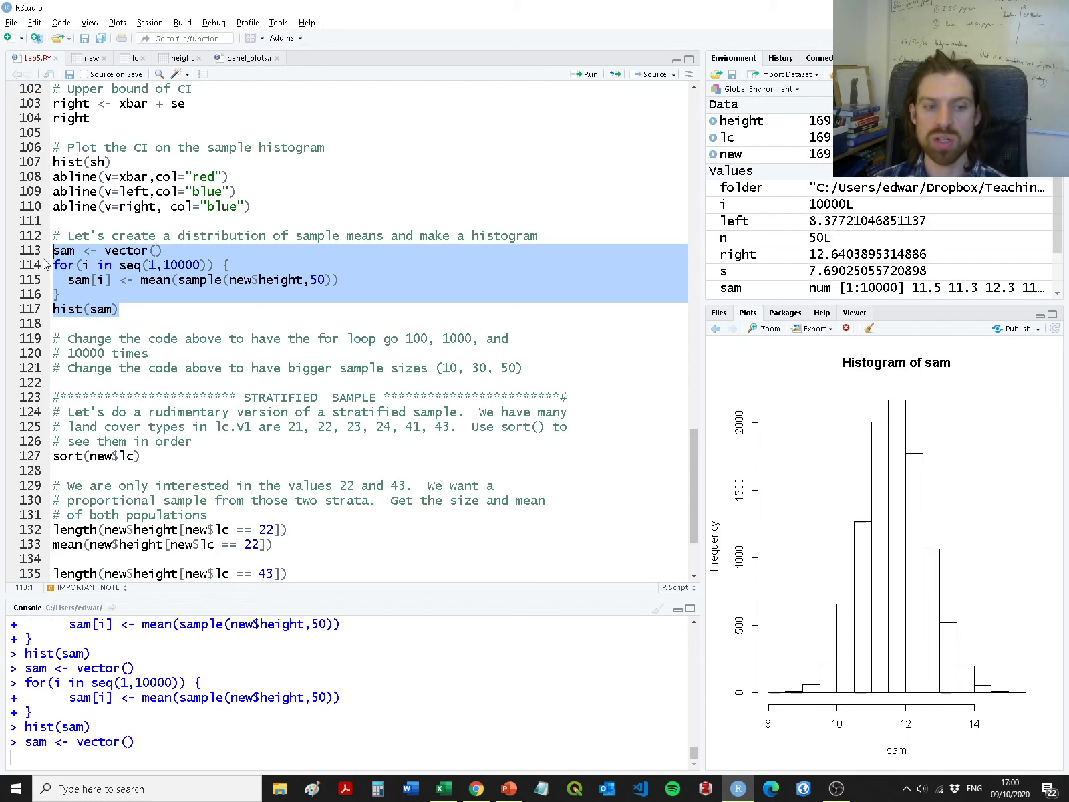
{"action": "key", "text": "ctrl+Return"}
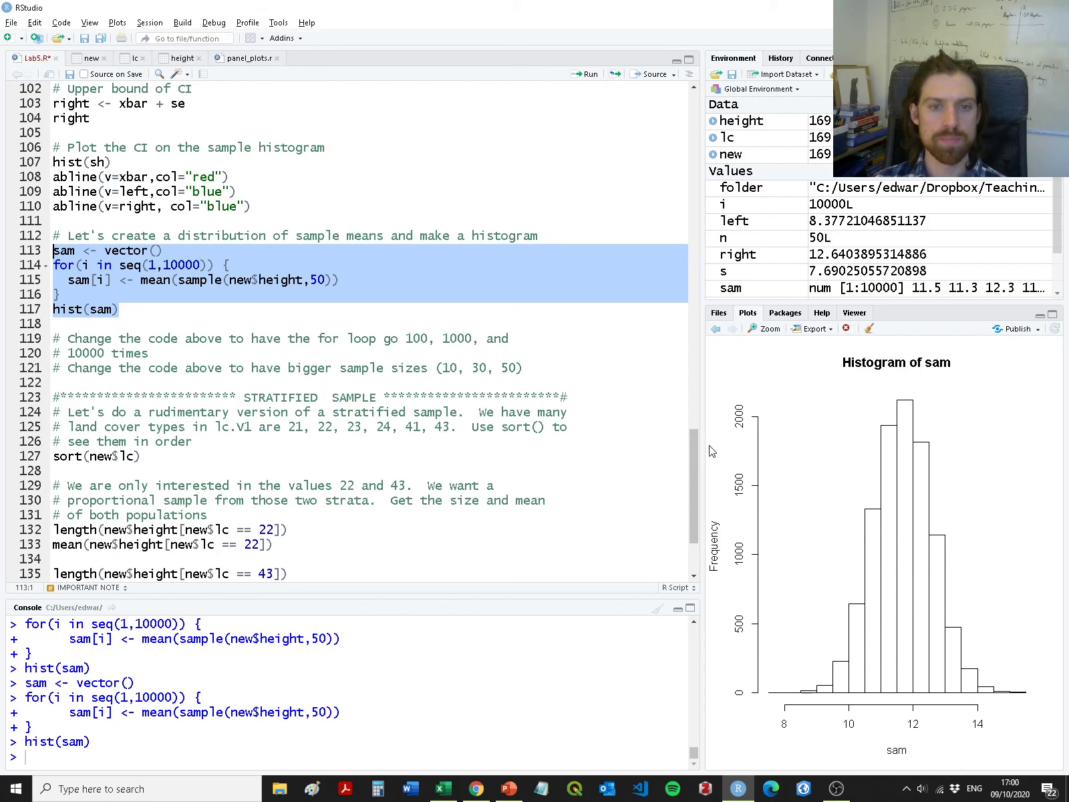
{"action": "left_click", "coordinate": [542, 370]}
{"action": "left_click_drag", "start_coordinate": [513, 370], "coordinate": [53, 235]}
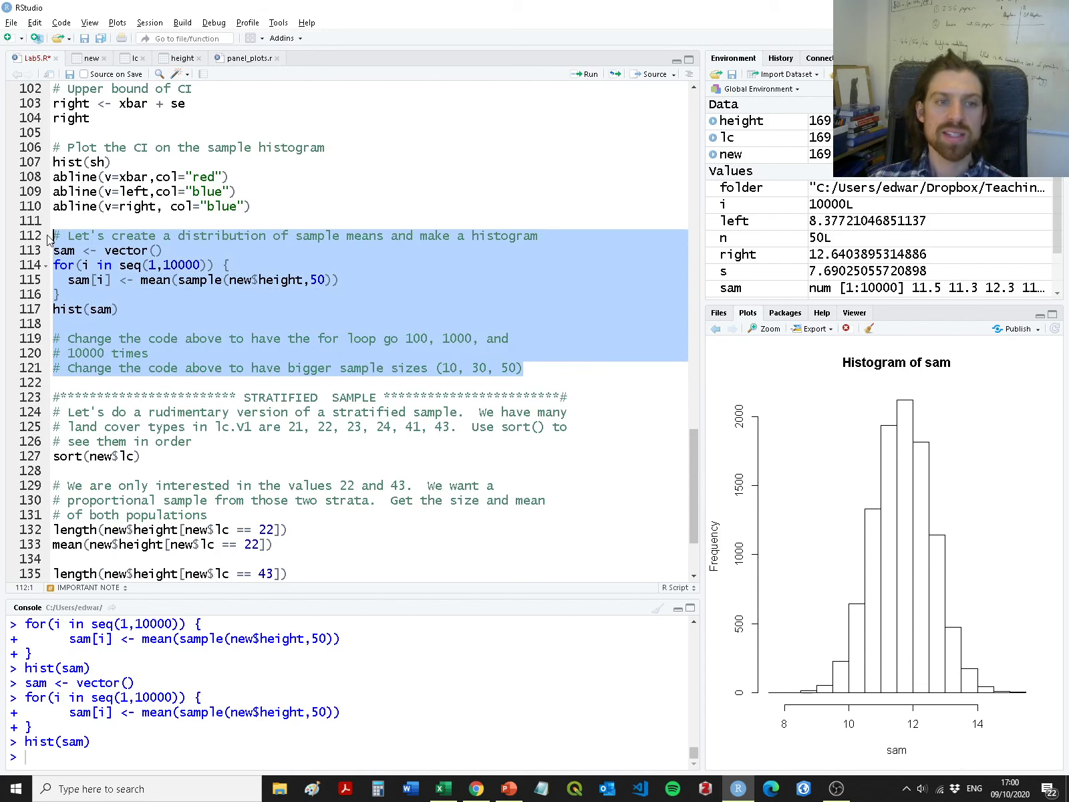
Review the stratified sample comments and run lines 124–127 to print the land cover values in order with sort(new$lc).
{"action": "scroll", "coordinate": [487, 411], "scroll_direction": "down", "scroll_amount": 3}
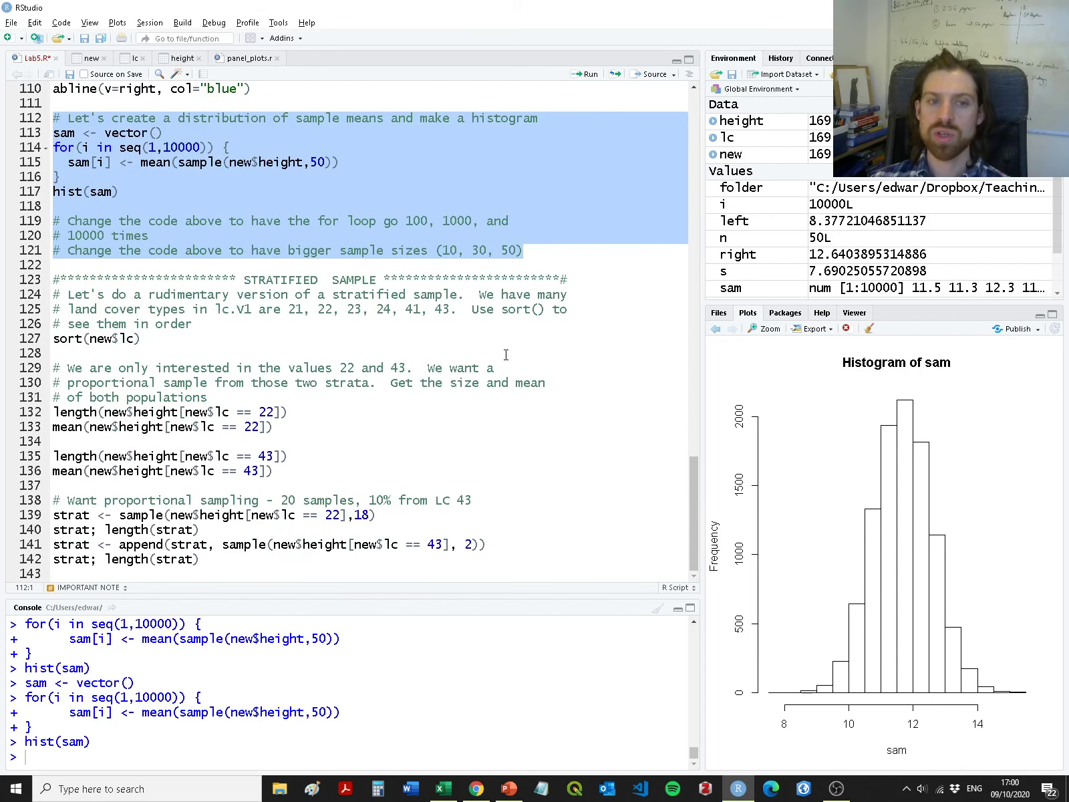
{"action": "left_click", "coordinate": [471, 355]}
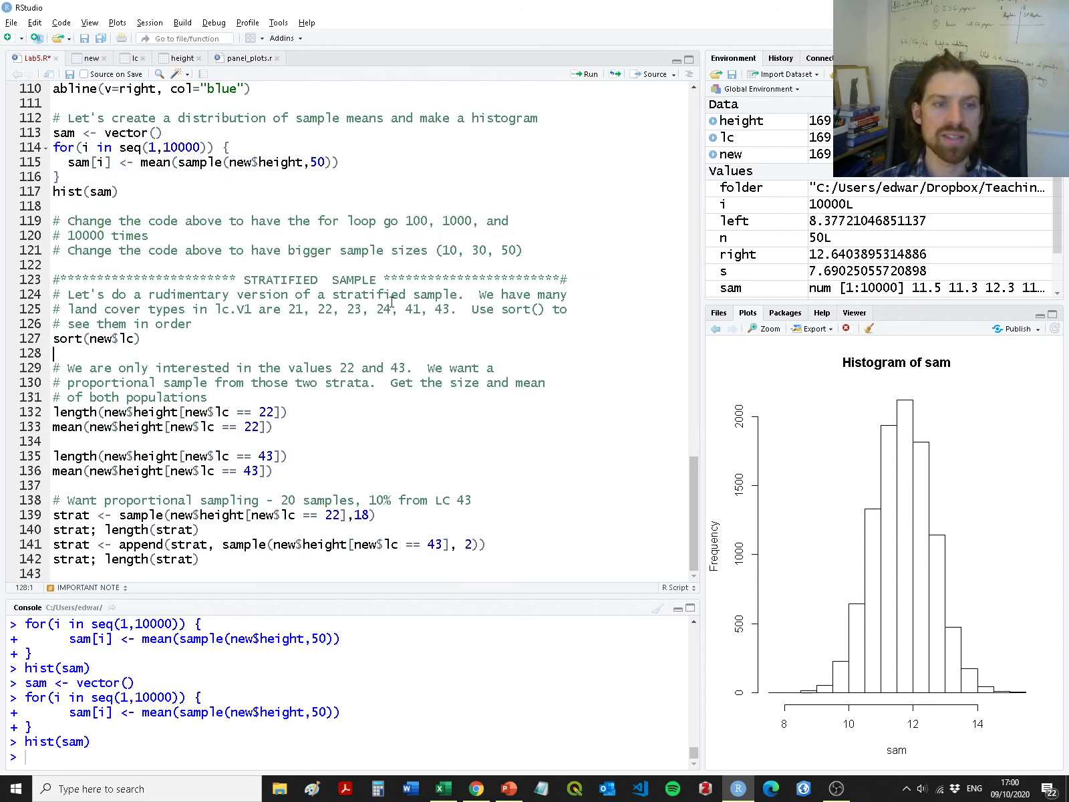
{"action": "left_click_drag", "start_coordinate": [69, 294], "coordinate": [582, 322]}
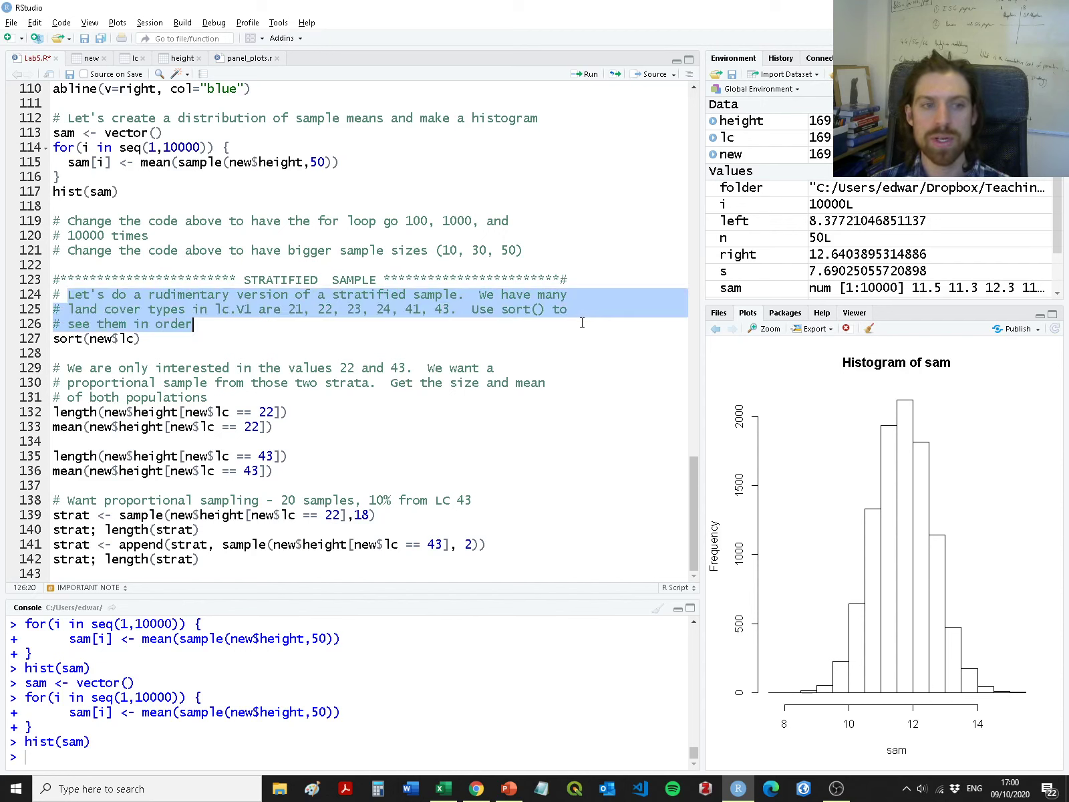
{"action": "left_click", "coordinate": [525, 309]}
{"action": "left_click_drag", "start_coordinate": [480, 294], "coordinate": [451, 309]}
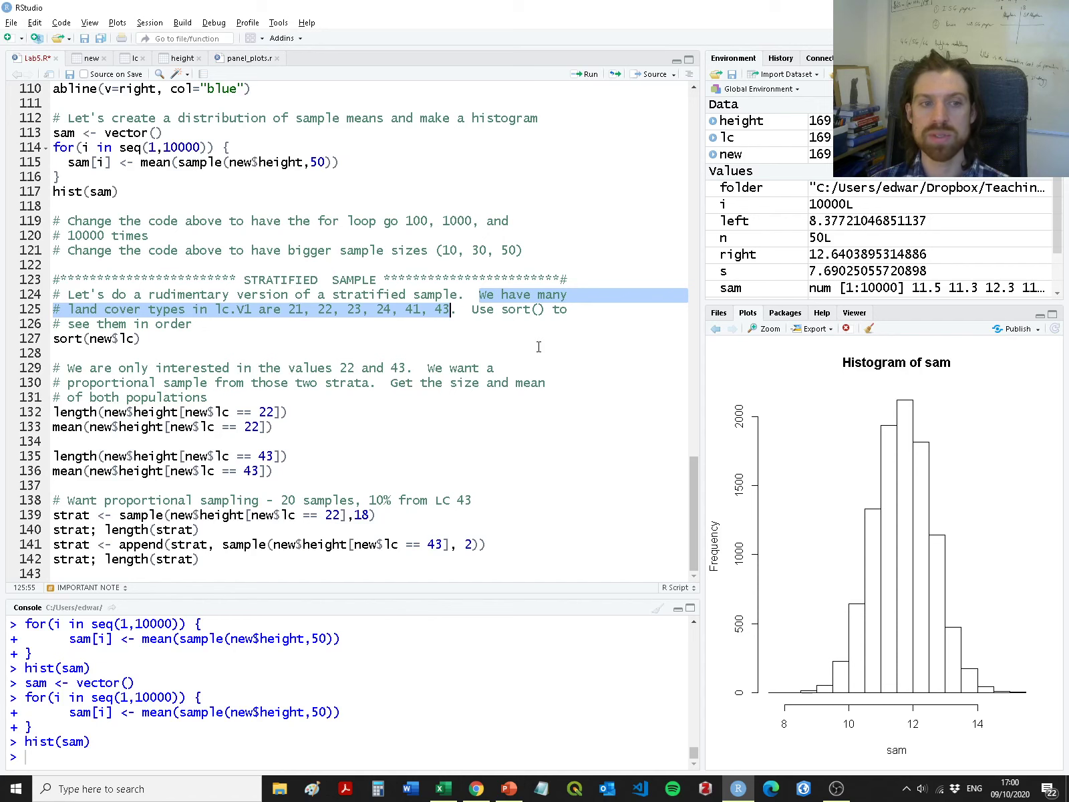
{"action": "left_click", "coordinate": [154, 346]}
{"action": "key", "text": "shift+Up"}
{"action": "key", "text": "shift+Up"}
{"action": "key", "text": "shift+Up"}
{"action": "key", "text": "shift+Home"}
{"action": "key", "text": "ctrl+Return"}
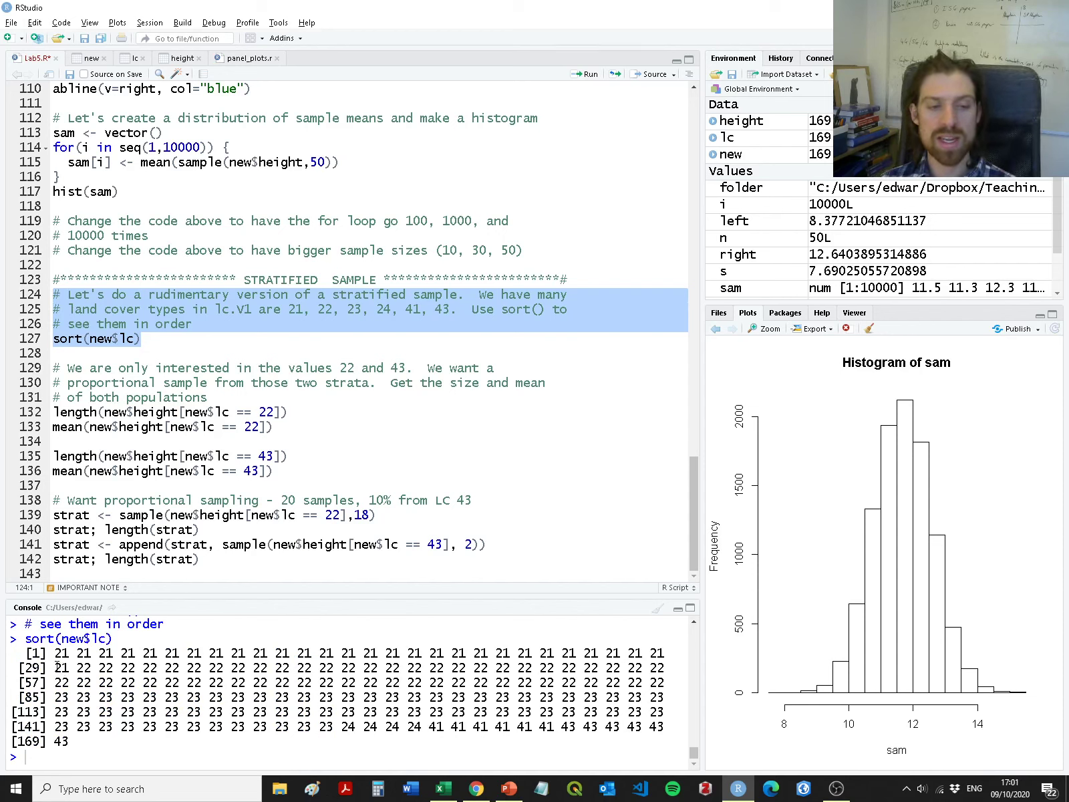
Examine the sorted land cover values from first to last in the console output.
{"action": "double_click", "coordinate": [60, 653]}
{"action": "left_click_drag", "start_coordinate": [91, 653], "coordinate": [453, 675]}
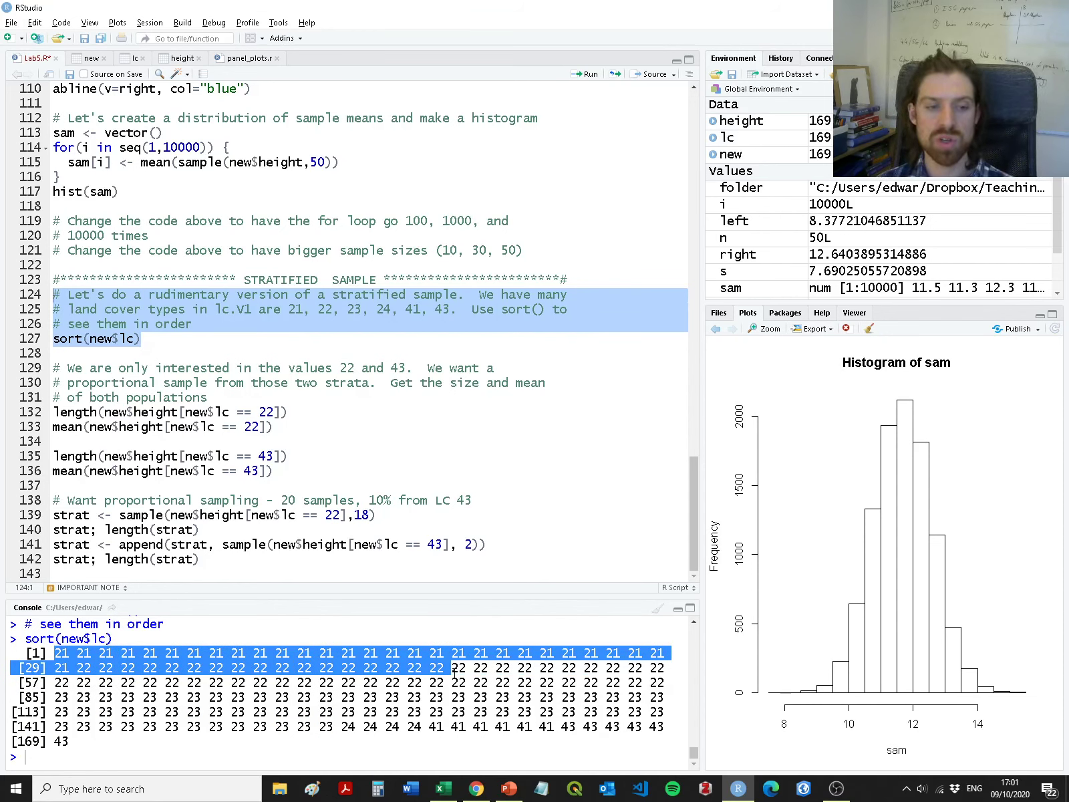
{"action": "left_click", "coordinate": [60, 668]}
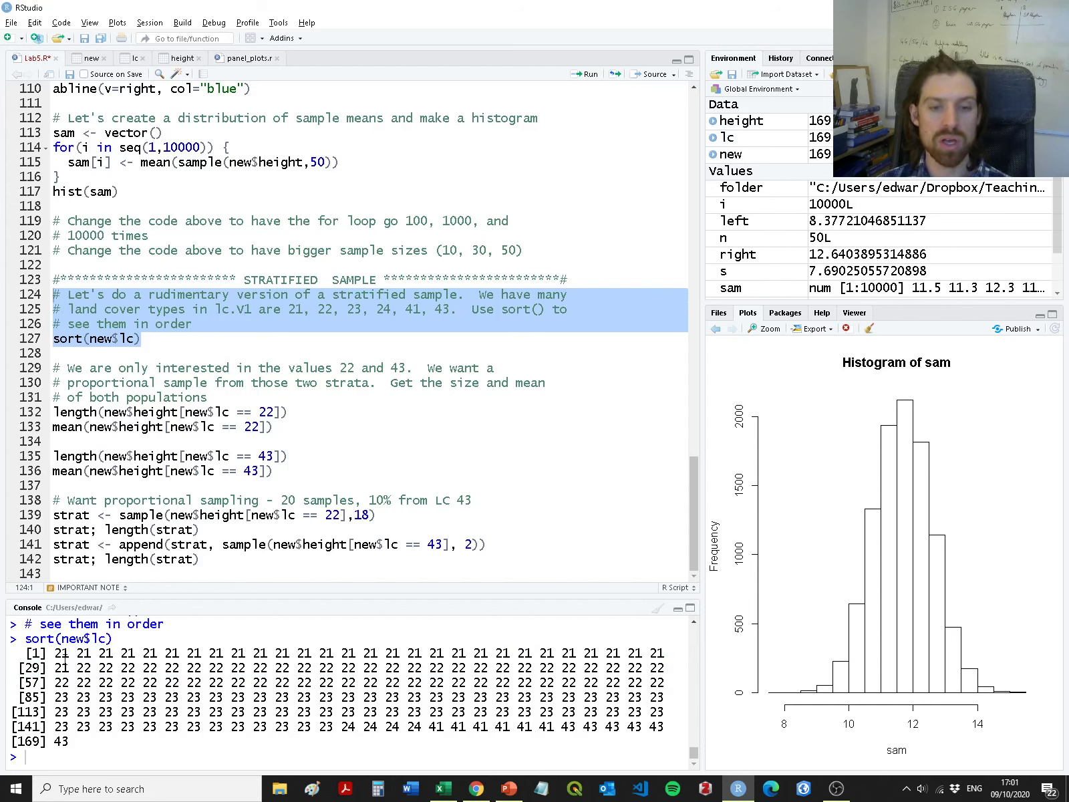
{"action": "left_click_drag", "start_coordinate": [61, 653], "coordinate": [84, 744]}
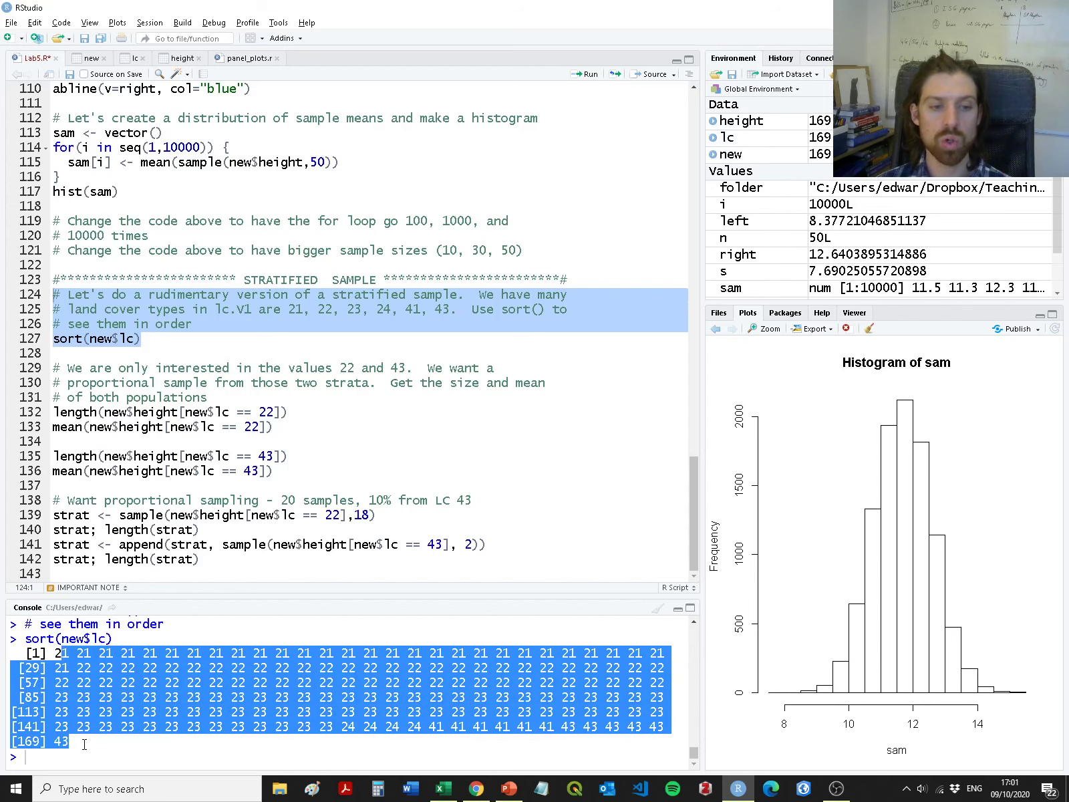
{"action": "left_click", "coordinate": [159, 352]}
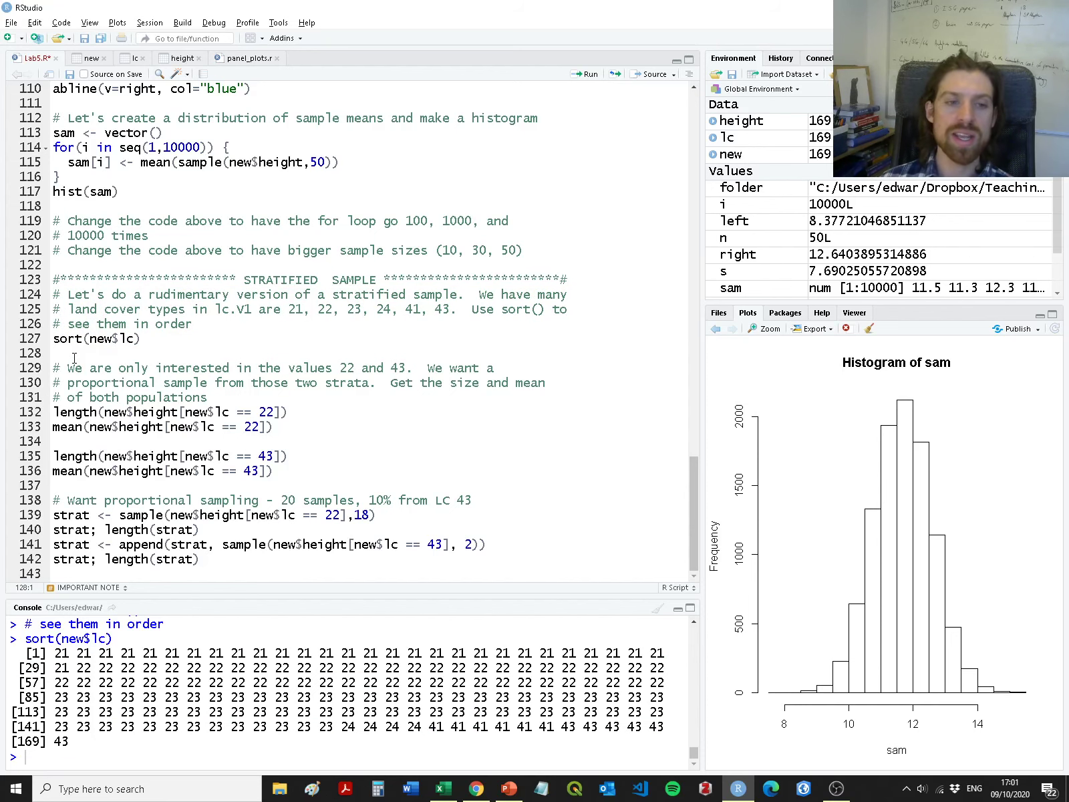
Run only the condition new$lc == 22 from line 132 to test which records belong to land cover 22.
{"action": "left_click_drag", "start_coordinate": [340, 367], "coordinate": [405, 368]}
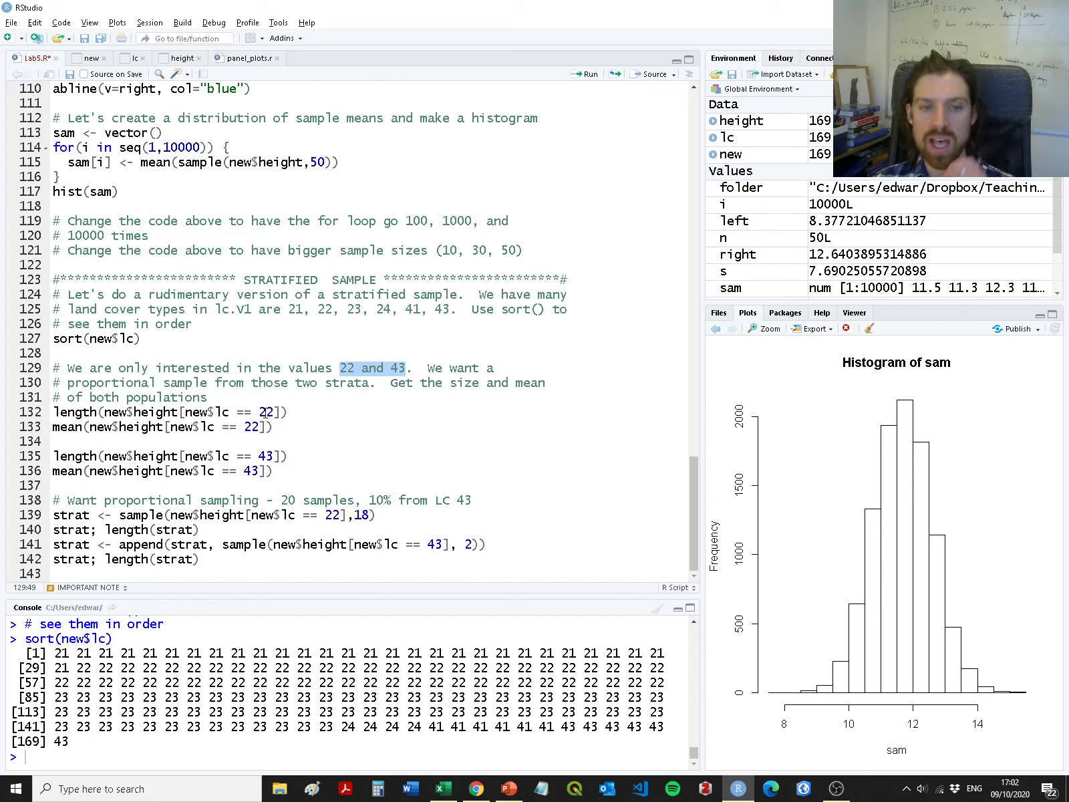
{"action": "mouse_move", "coordinate": [281, 412]}
{"action": "left_mouse_down"}
{"action": "mouse_move", "coordinate": [187, 414]}
{"action": "mouse_move", "coordinate": [274, 412]}
{"action": "left_mouse_up"}
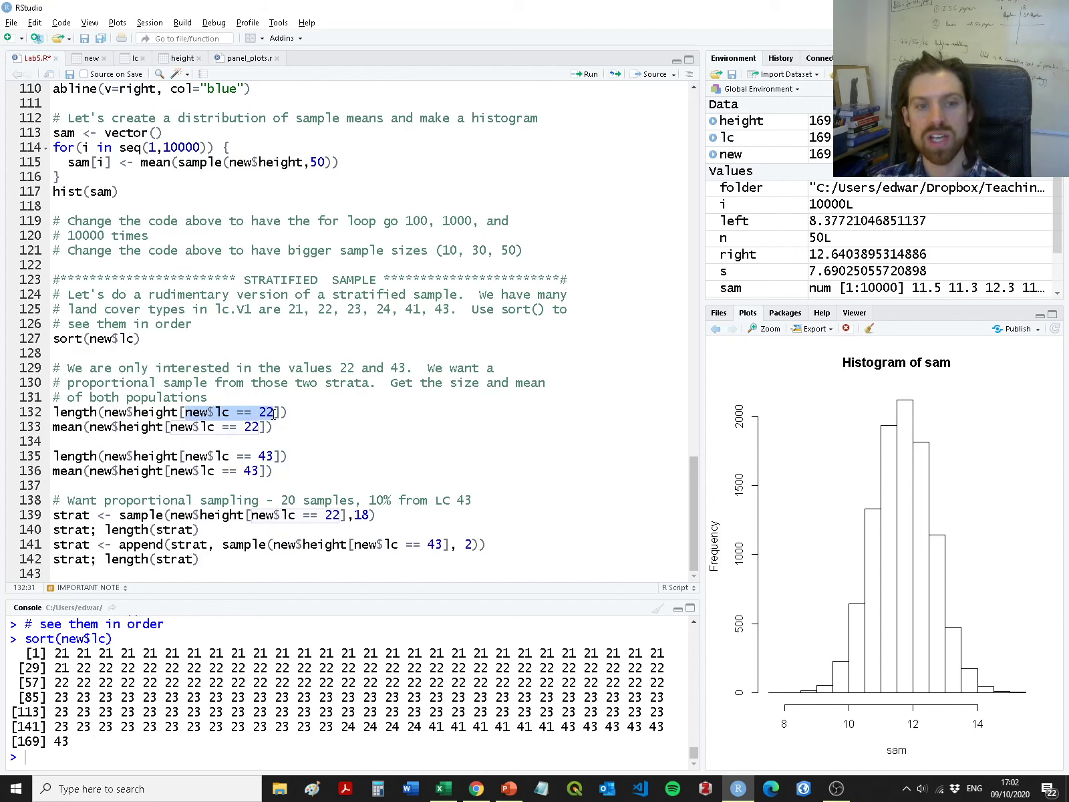
{"action": "left_click_drag", "start_coordinate": [104, 412], "coordinate": [261, 412]}
{"action": "left_click", "coordinate": [221, 415]}
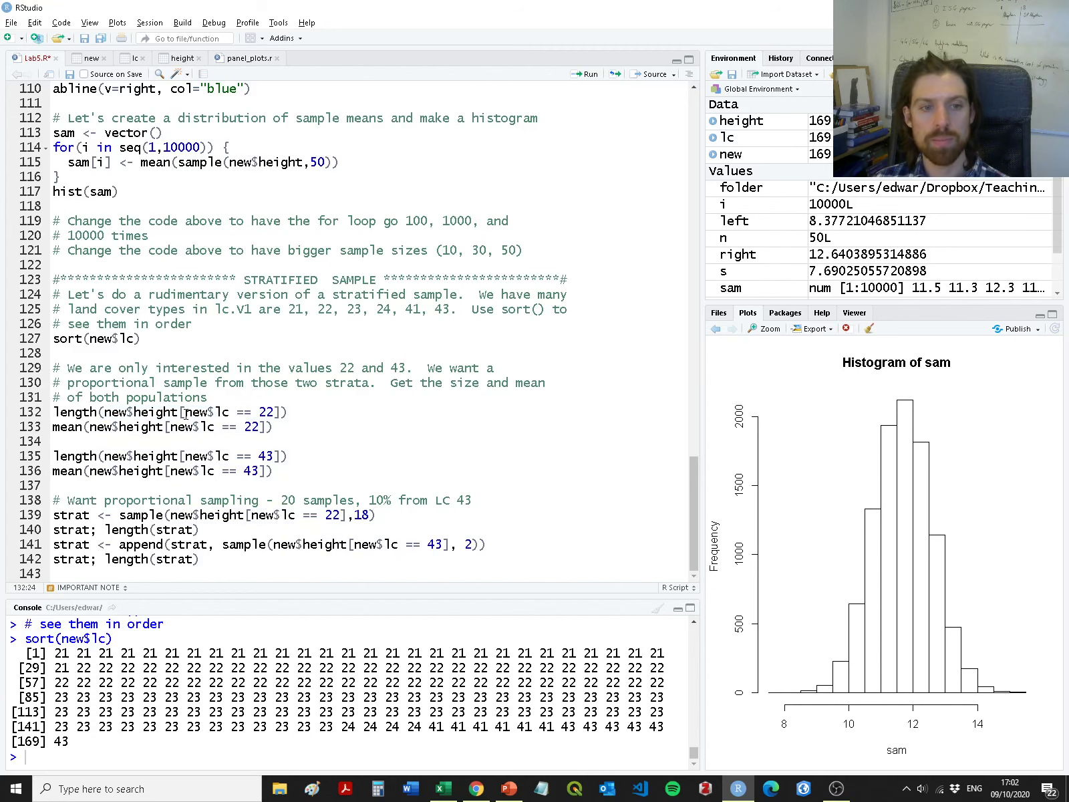
{"action": "left_click_drag", "start_coordinate": [186, 414], "coordinate": [275, 412]}
{"action": "key", "text": "ctrl+Return"}
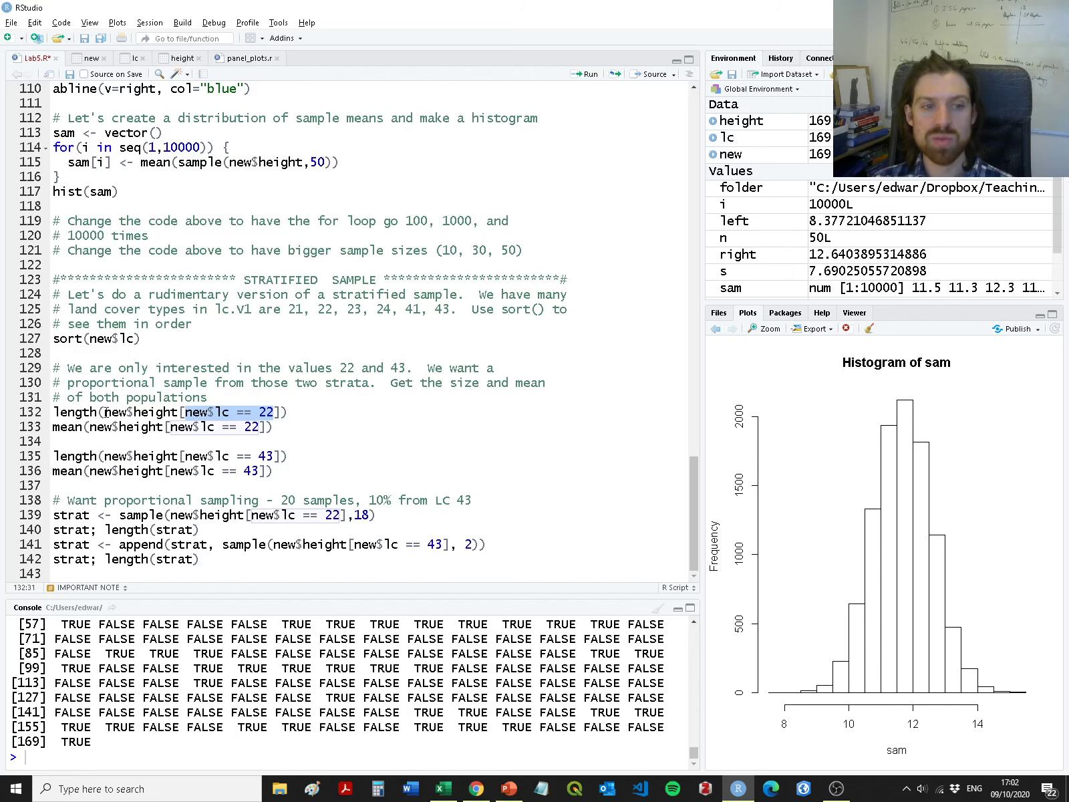
Run new$height[new$lc == 22] from line 132 and highlight the listed heights in the console.
{"action": "left_click_drag", "start_coordinate": [105, 413], "coordinate": [282, 412]}
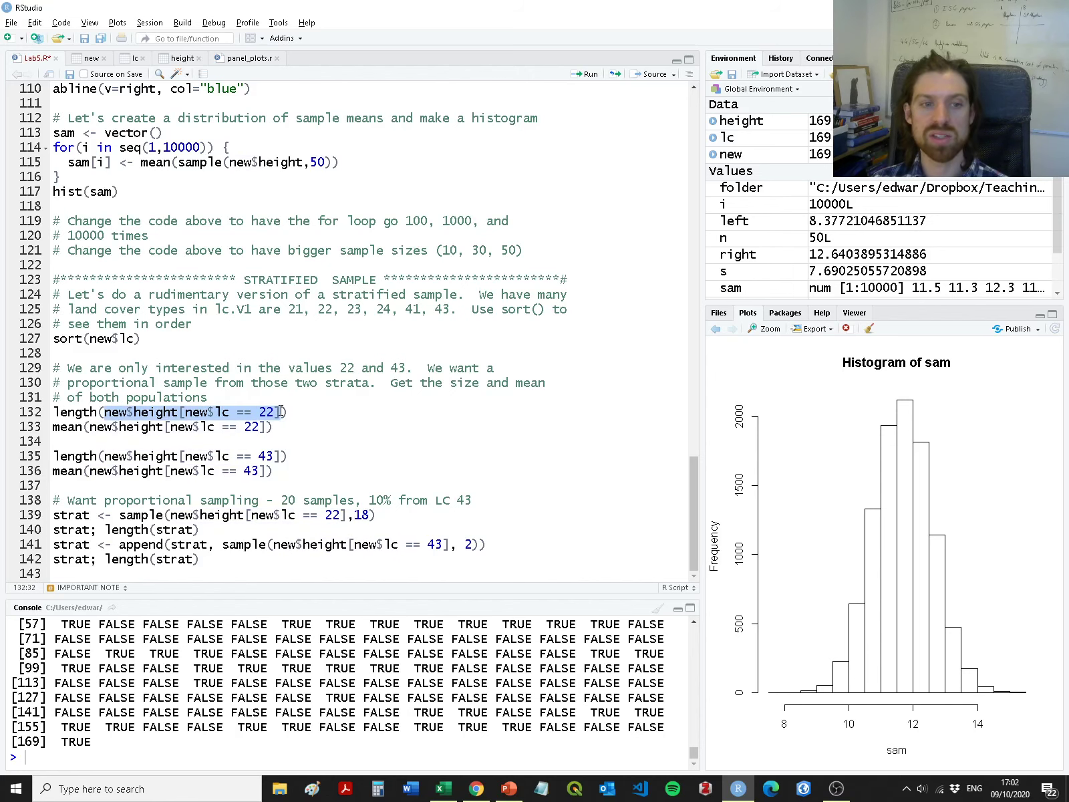
{"action": "key", "text": "ctrl+Return"}
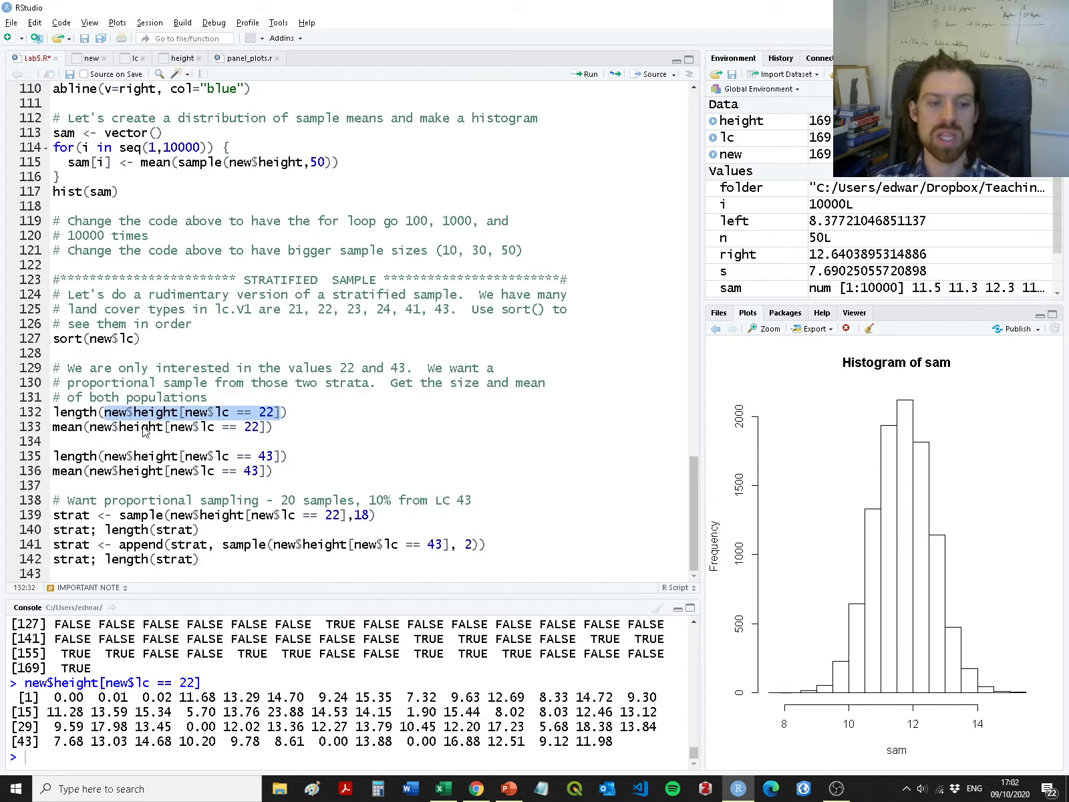
{"action": "left_click_drag", "start_coordinate": [56, 697], "coordinate": [626, 743]}
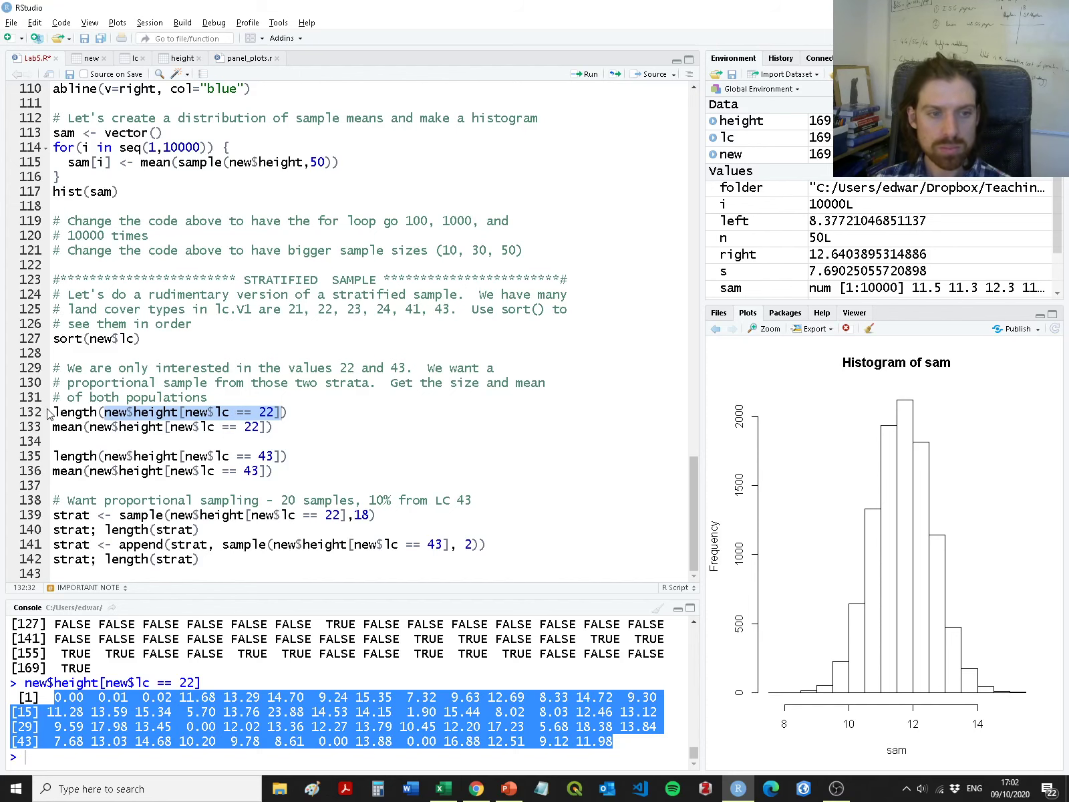
Run all of line 132, length(new$height[new$lc == 22]), to get the size of the land cover 22 population.
{"action": "left_click_drag", "start_coordinate": [53, 413], "coordinate": [322, 412]}
{"action": "key", "text": "ctrl+Return"}
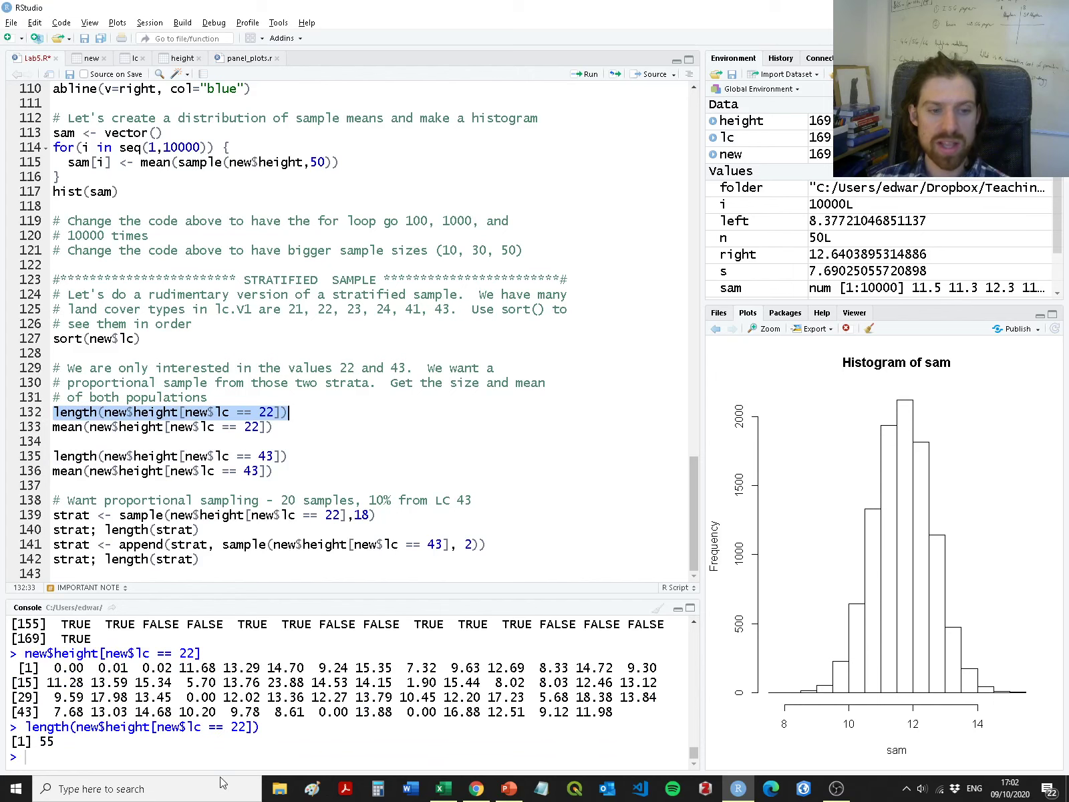
{"action": "key", "text": "ctrl+Return"}
{"action": "key", "text": "ctrl+Return"}
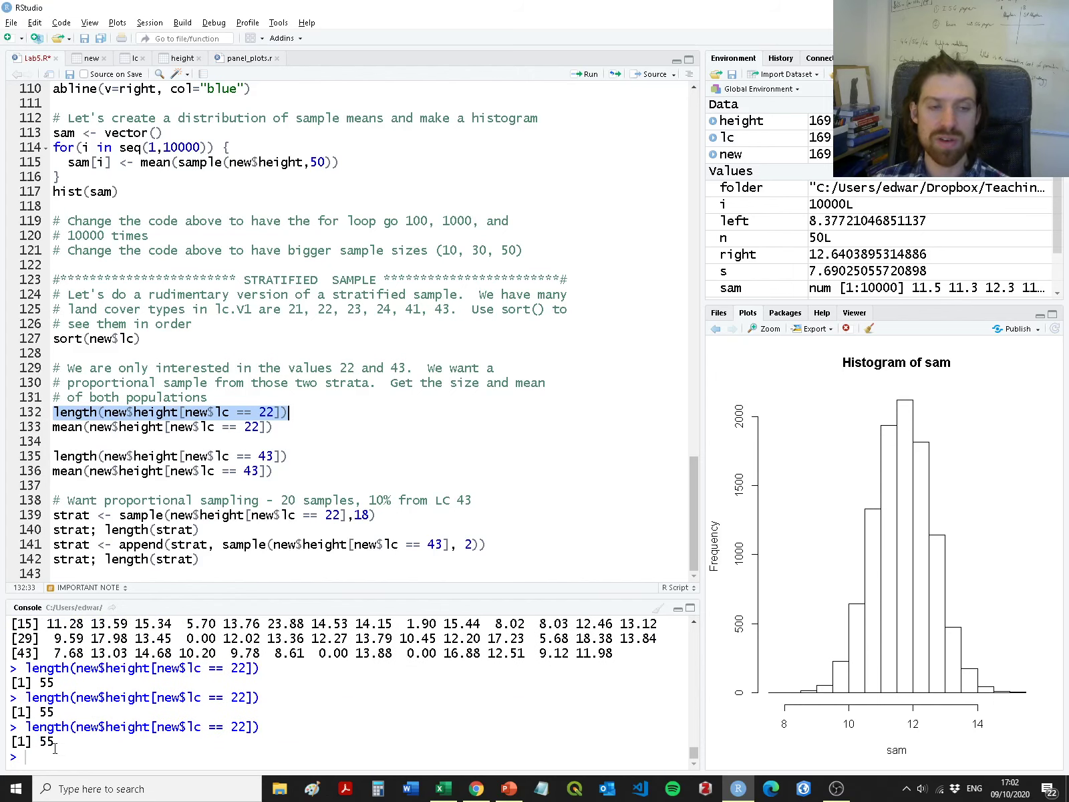
Run line 133, mean(new$height[new$lc == 22]), to get the mean height for land cover 22, highlighting its condition and subset.
{"action": "left_click", "coordinate": [286, 425]}
{"action": "left_click_drag", "start_coordinate": [286, 425], "coordinate": [44, 427]}
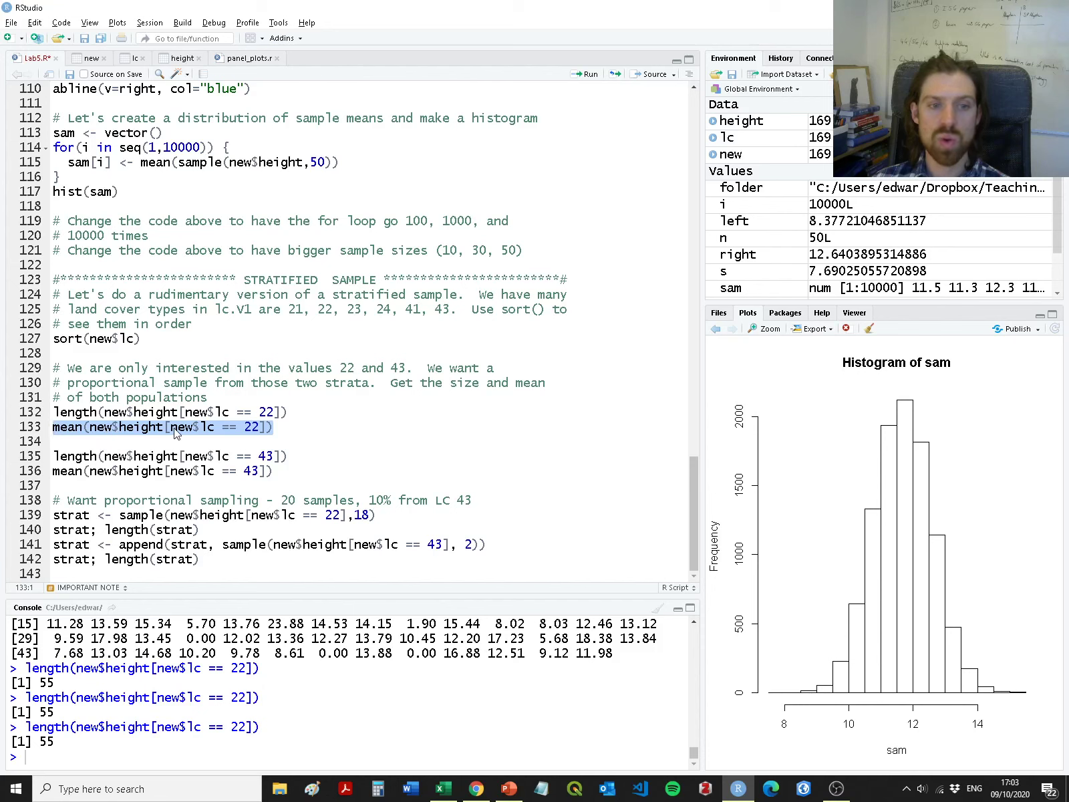
{"action": "key", "text": "ctrl+Return"}
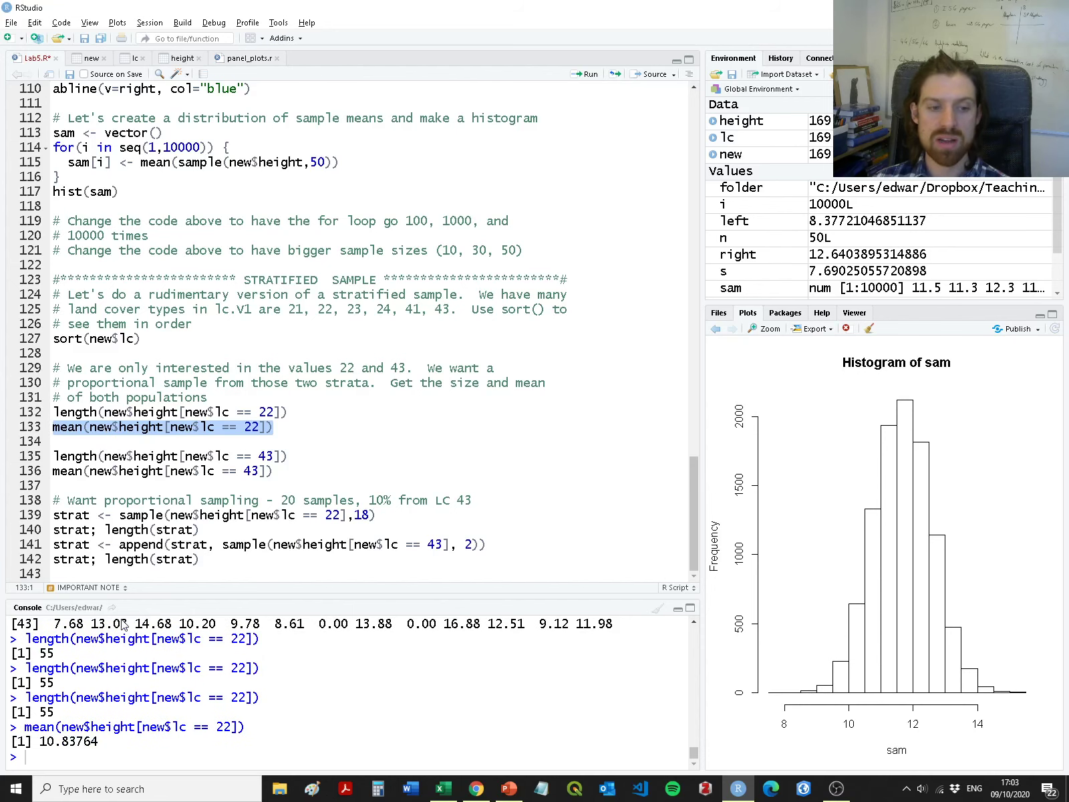
{"action": "key", "text": "ctrl+Return"}
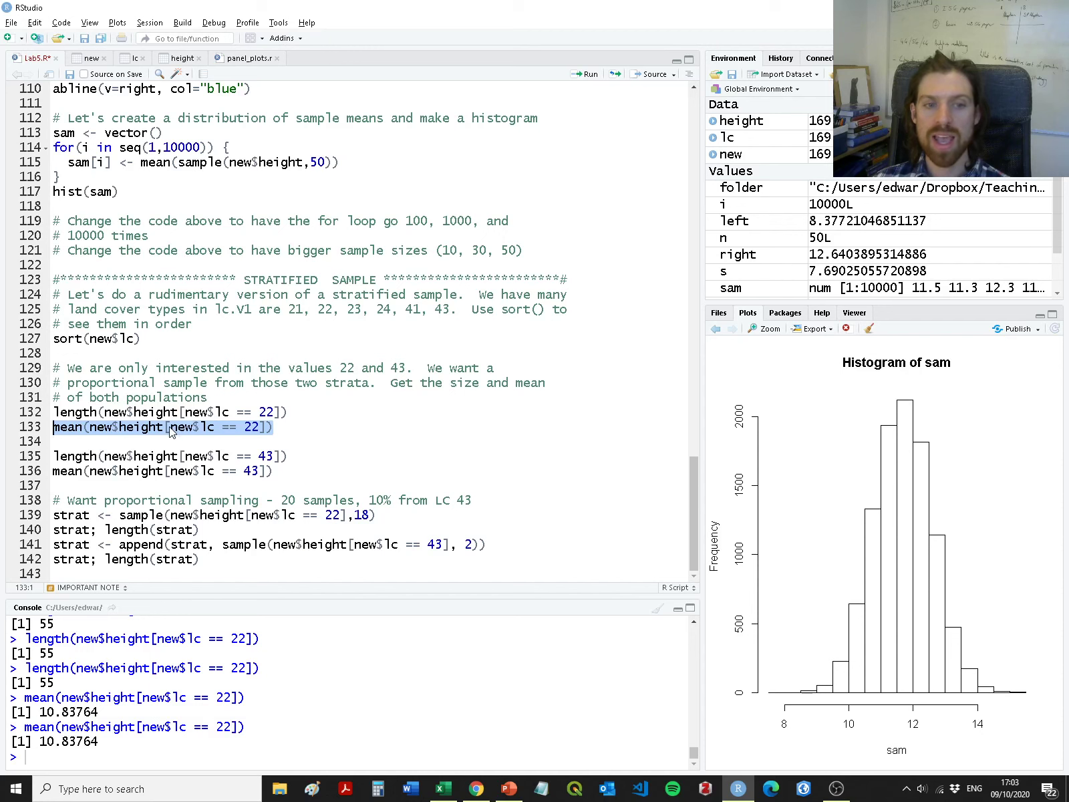
{"action": "left_click_drag", "start_coordinate": [171, 426], "coordinate": [259, 427]}
{"action": "left_click_drag", "start_coordinate": [266, 427], "coordinate": [260, 427]}
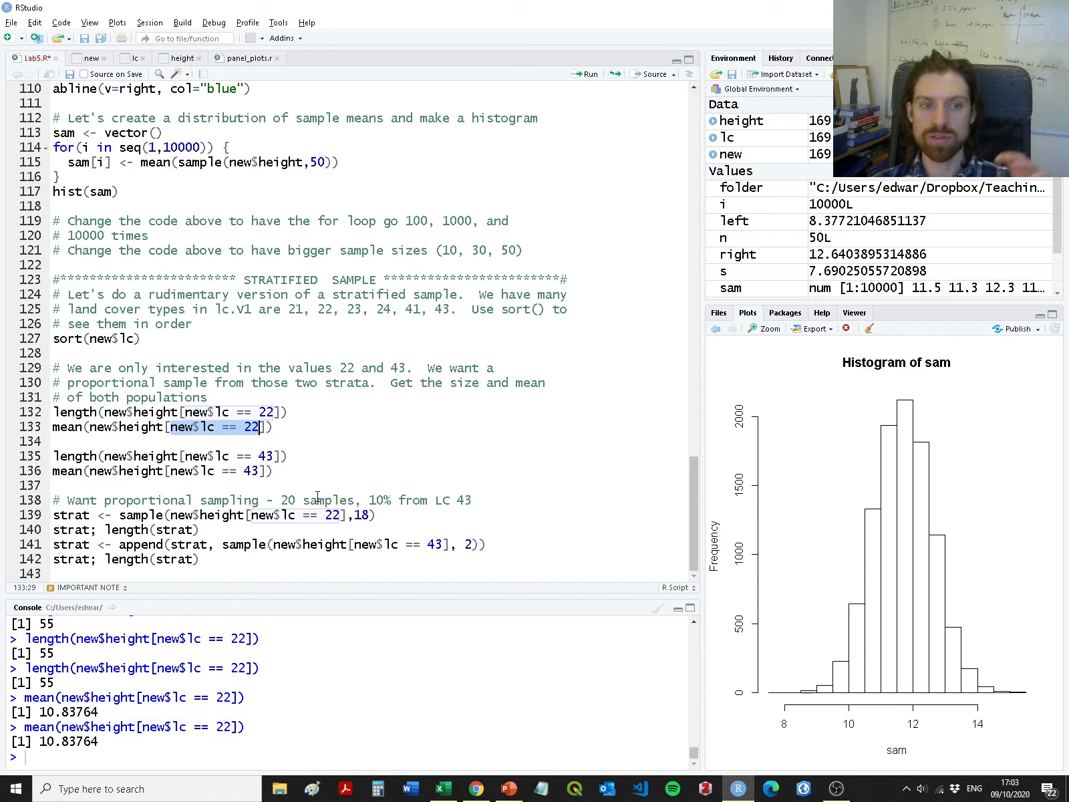
{"action": "left_click_drag", "start_coordinate": [89, 426], "coordinate": [266, 427]}
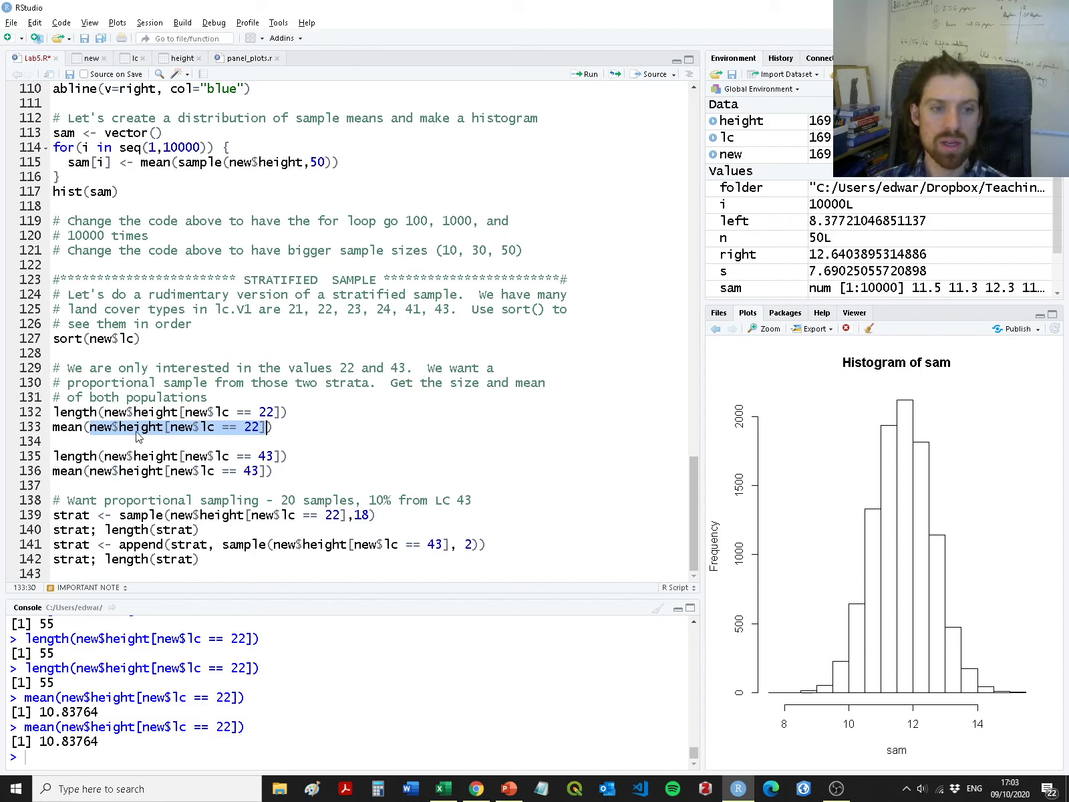
{"action": "left_click_drag", "start_coordinate": [53, 428], "coordinate": [318, 426]}
{"action": "key", "text": "ctrl+Return"}
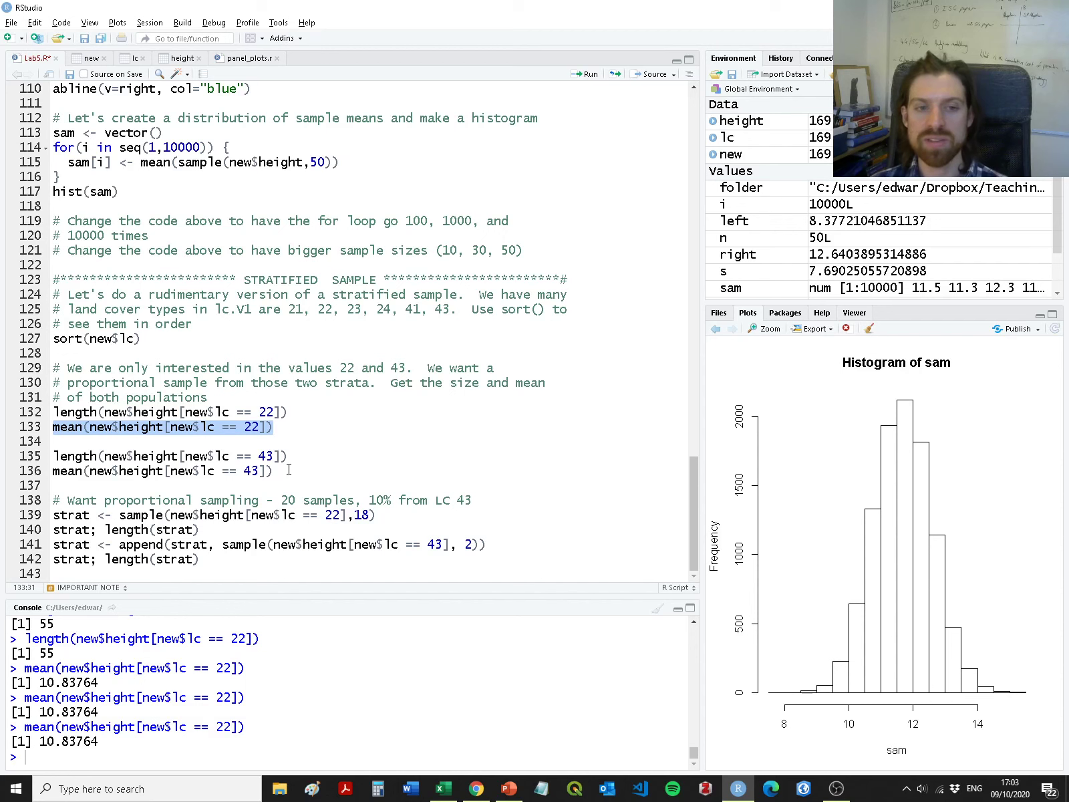
Highlight the land cover 43 lines and the proportional sampling comment, then run only new$lc == 22 from line 139.
{"action": "left_click", "coordinate": [235, 441]}
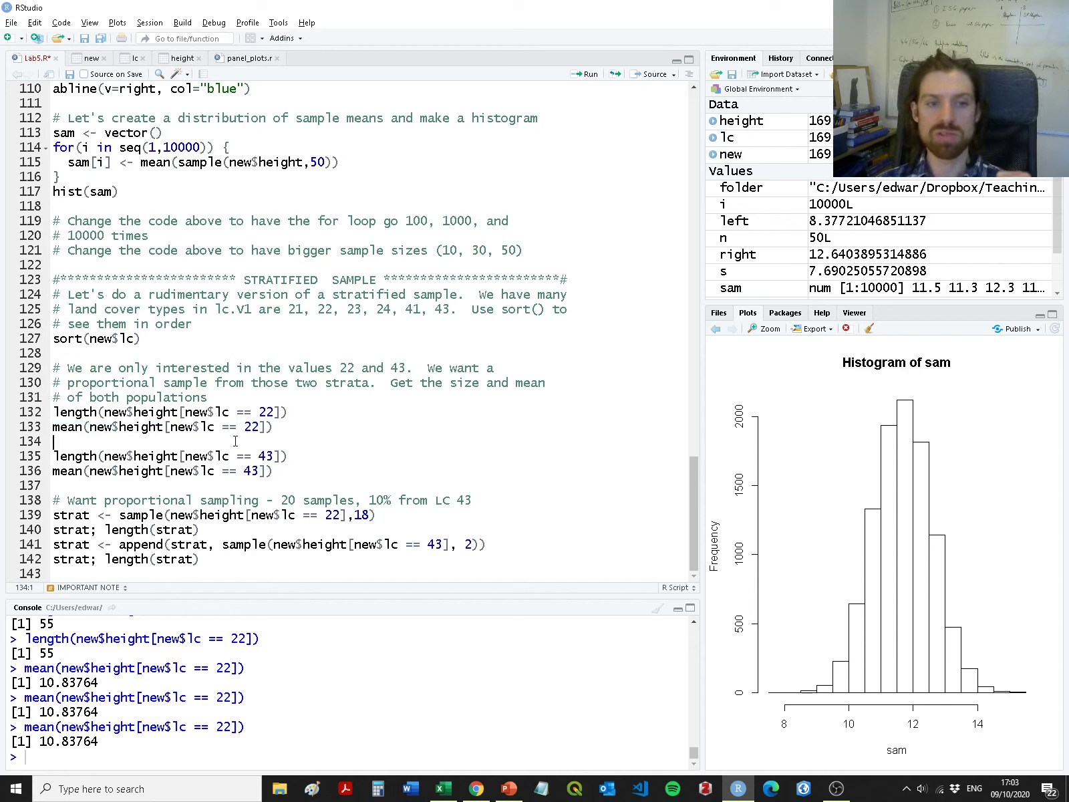
{"action": "left_click_drag", "start_coordinate": [235, 441], "coordinate": [279, 471]}
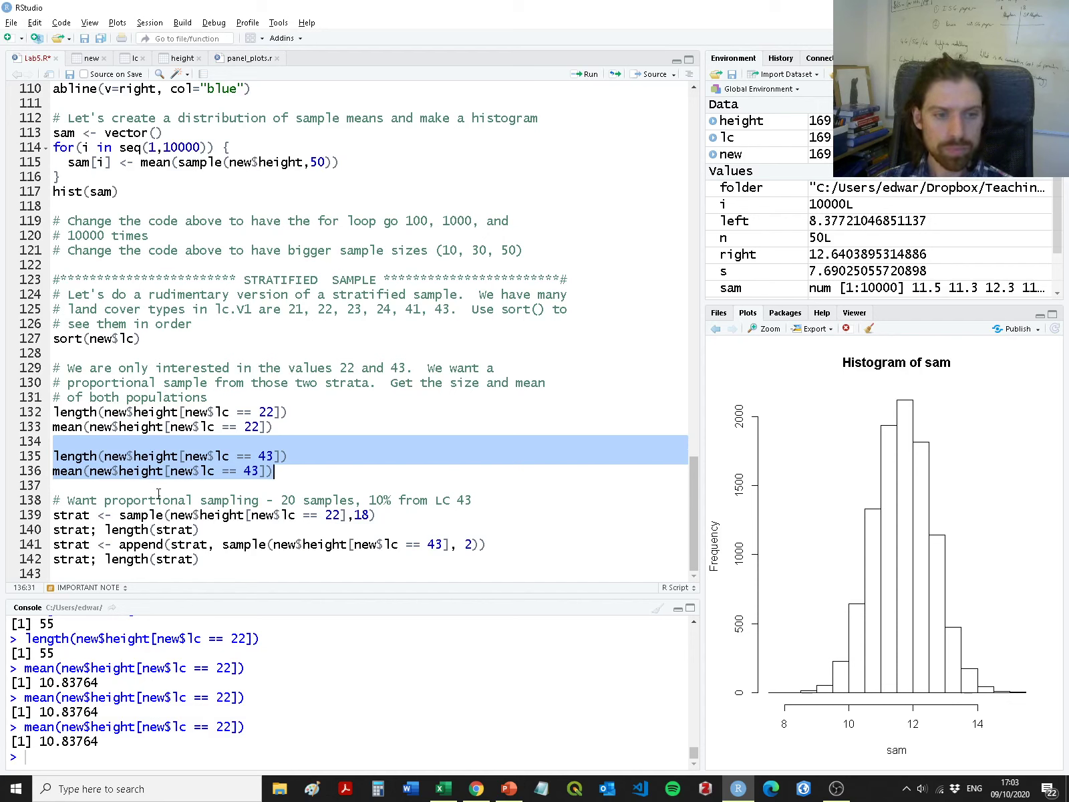
{"action": "left_click_drag", "start_coordinate": [53, 499], "coordinate": [489, 499]}
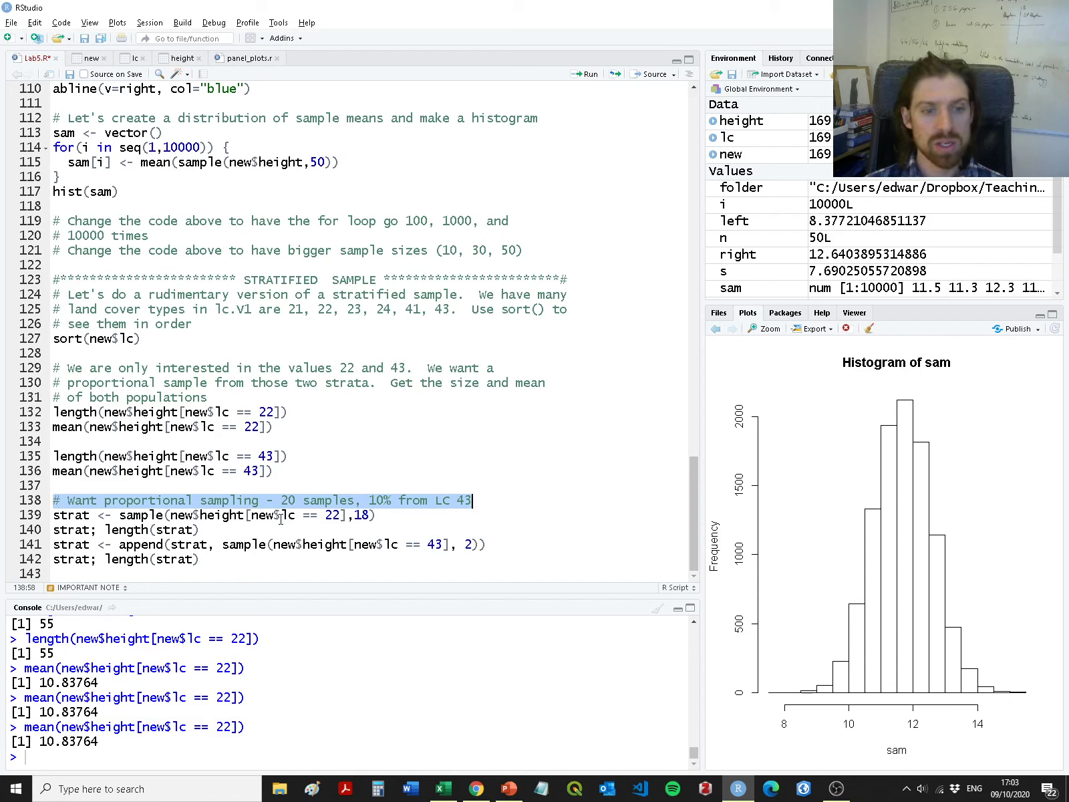
{"action": "left_click_drag", "start_coordinate": [172, 514], "coordinate": [347, 516]}
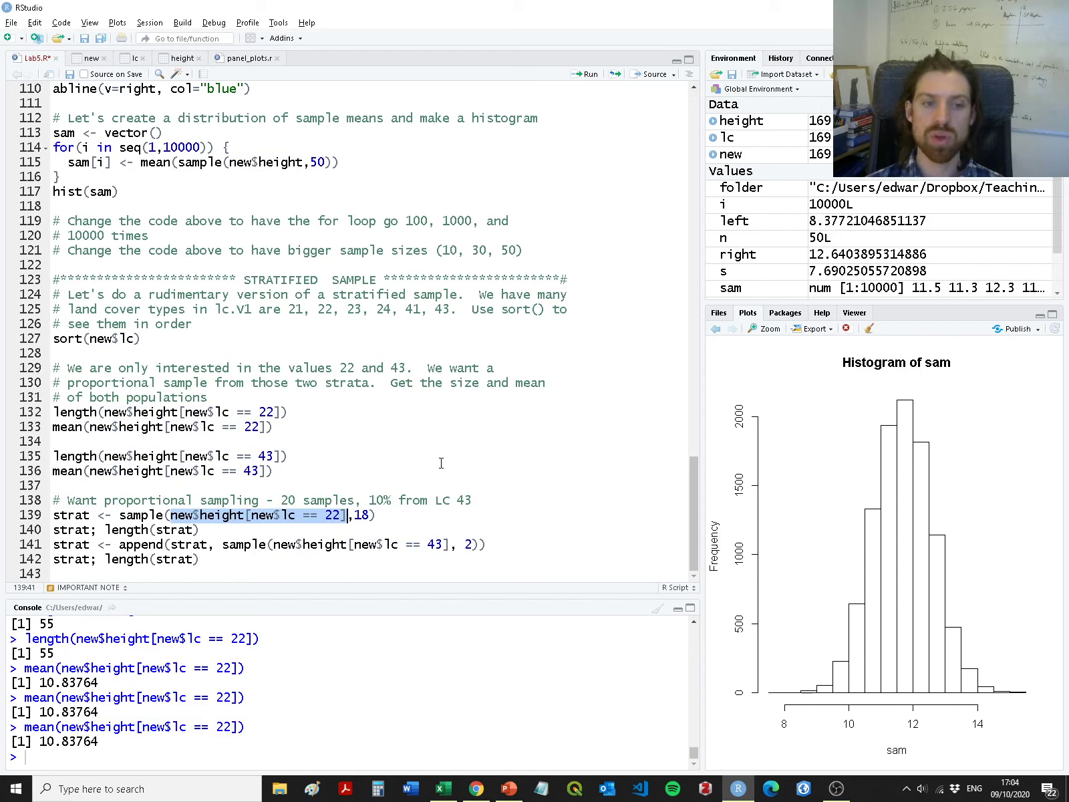
{"action": "left_click", "coordinate": [251, 515]}
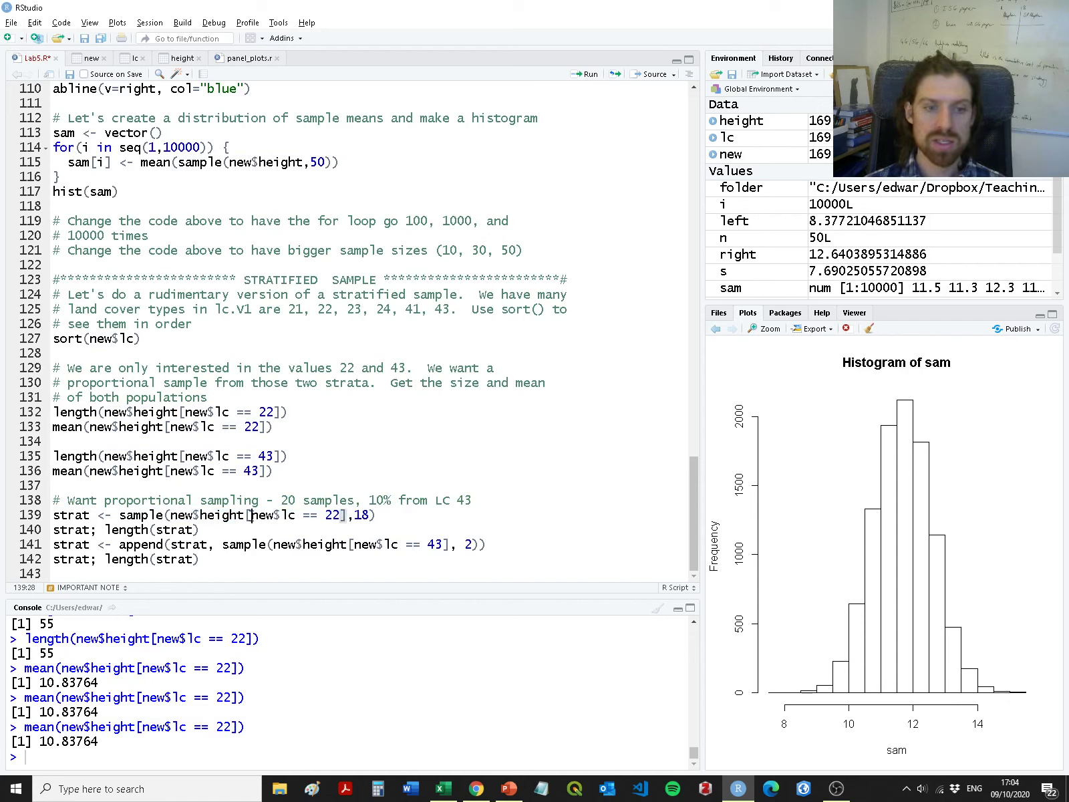
{"action": "left_click_drag", "start_coordinate": [250, 515], "coordinate": [340, 515]}
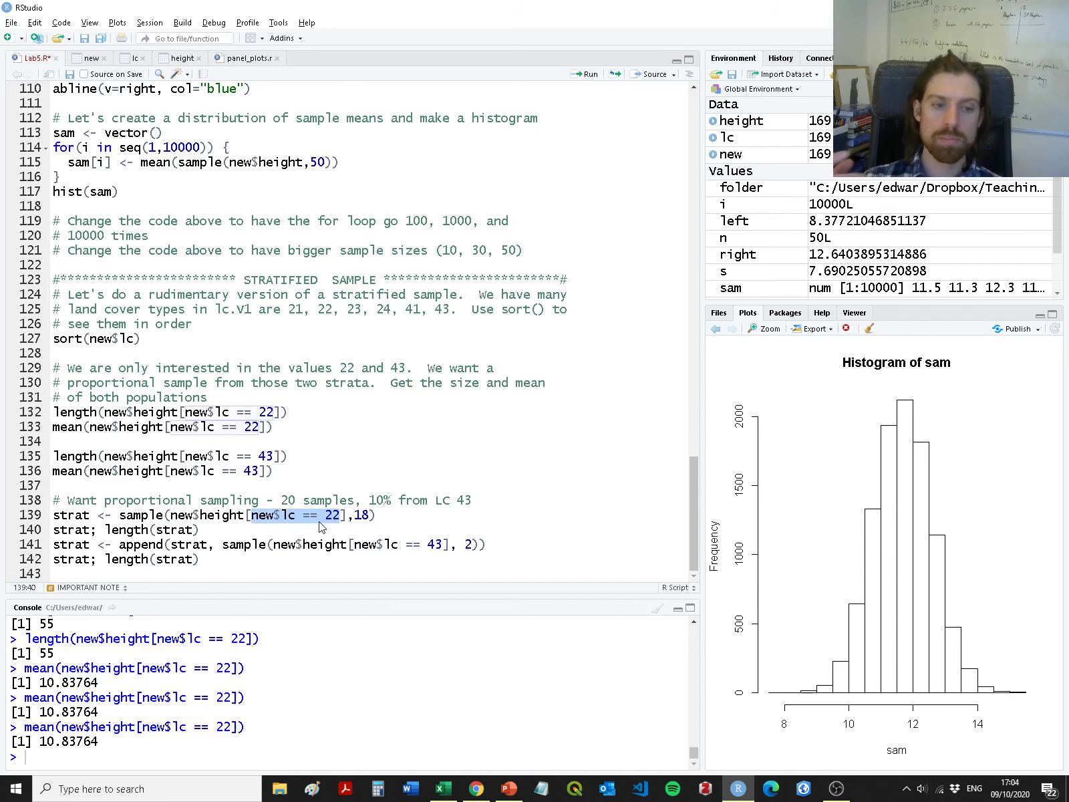
{"action": "key", "text": "ctrl+Return"}
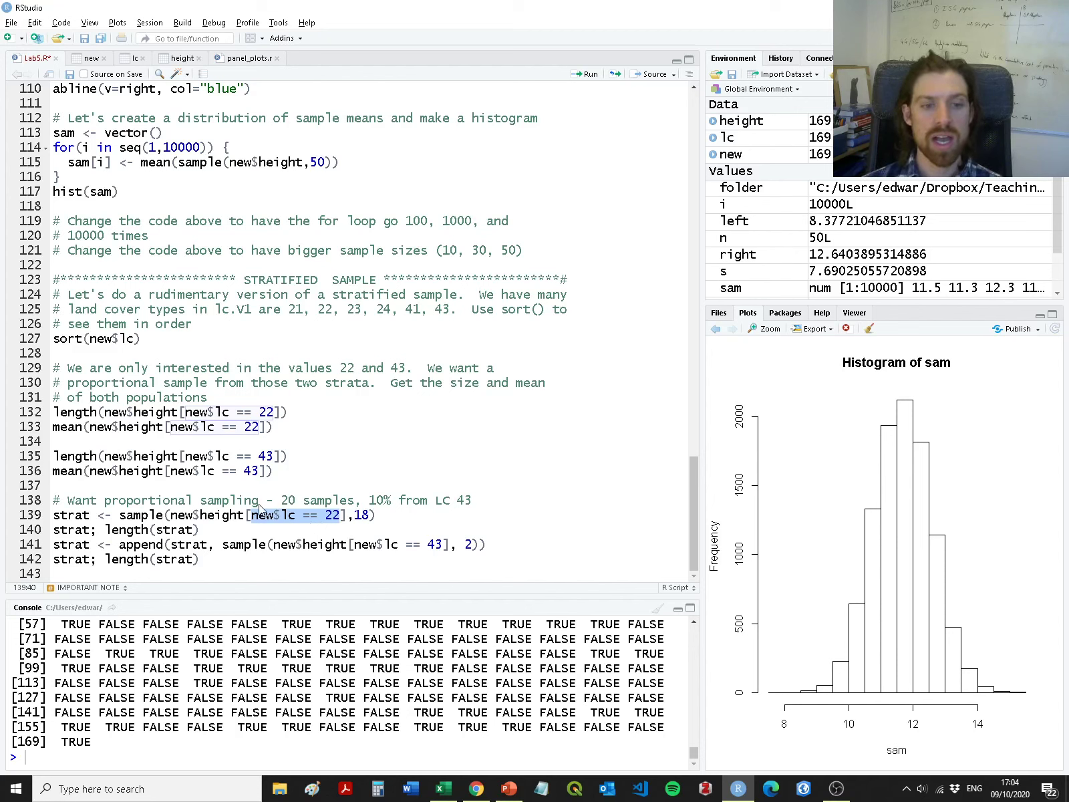
Run only new$height[new$lc == 22] from line 139 and look through the console output of the condition and heights.
{"action": "left_click_drag", "start_coordinate": [171, 515], "coordinate": [245, 516]}
{"action": "left_click", "coordinate": [334, 516], "text": "shift"}
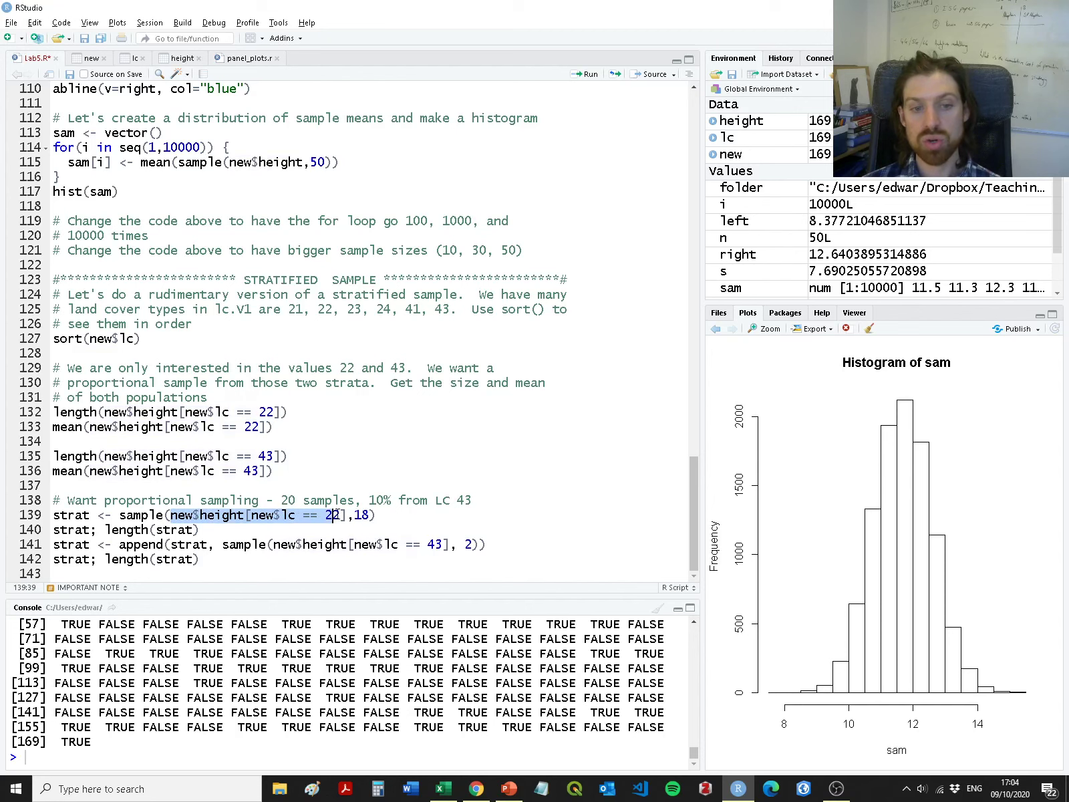
{"action": "key", "text": "ctrl+Return"}
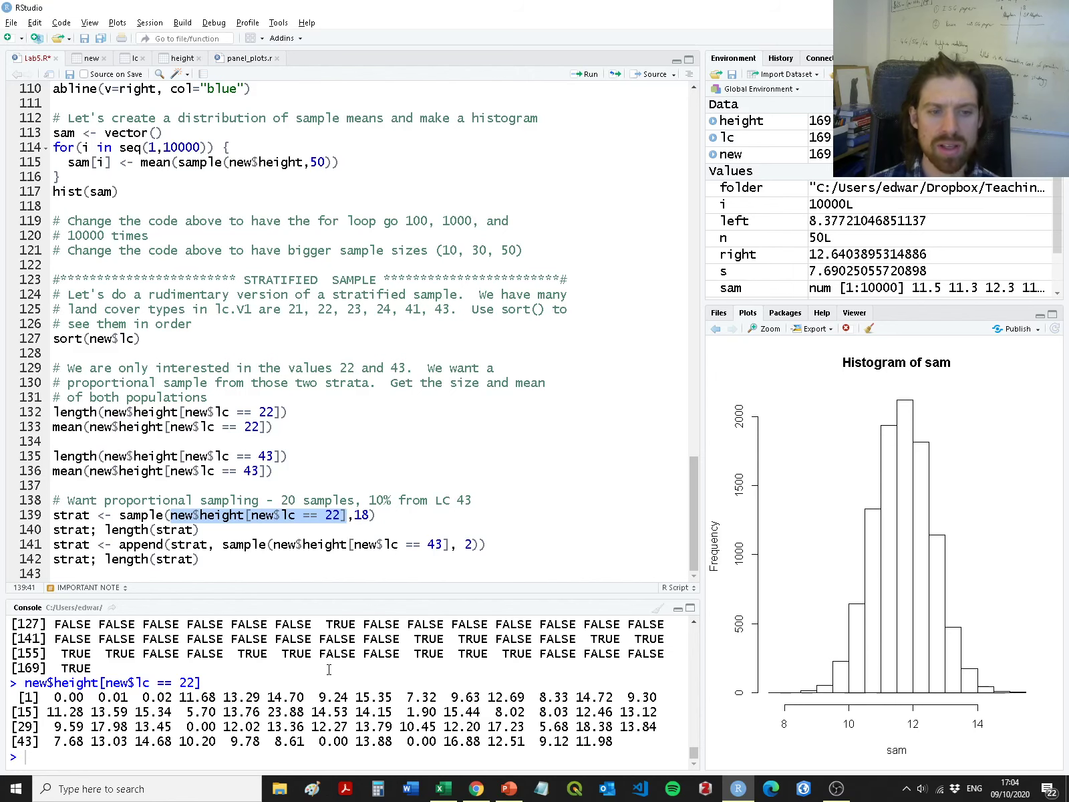
{"action": "scroll", "coordinate": [347, 675], "scroll_direction": "up", "scroll_amount": 3}
{"action": "scroll", "coordinate": [347, 676], "scroll_direction": "up", "scroll_amount": 1}
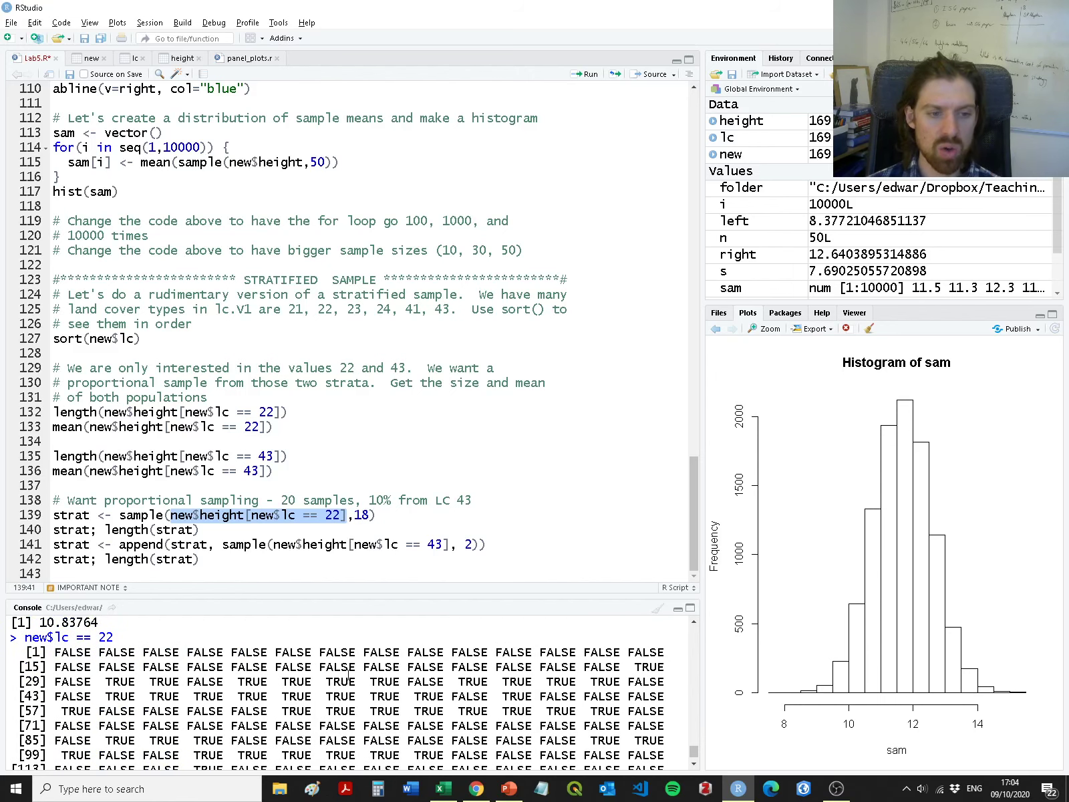
{"action": "scroll", "coordinate": [347, 675], "scroll_direction": "up", "scroll_amount": 3}
{"action": "scroll", "coordinate": [348, 675], "scroll_direction": "down", "scroll_amount": 8}
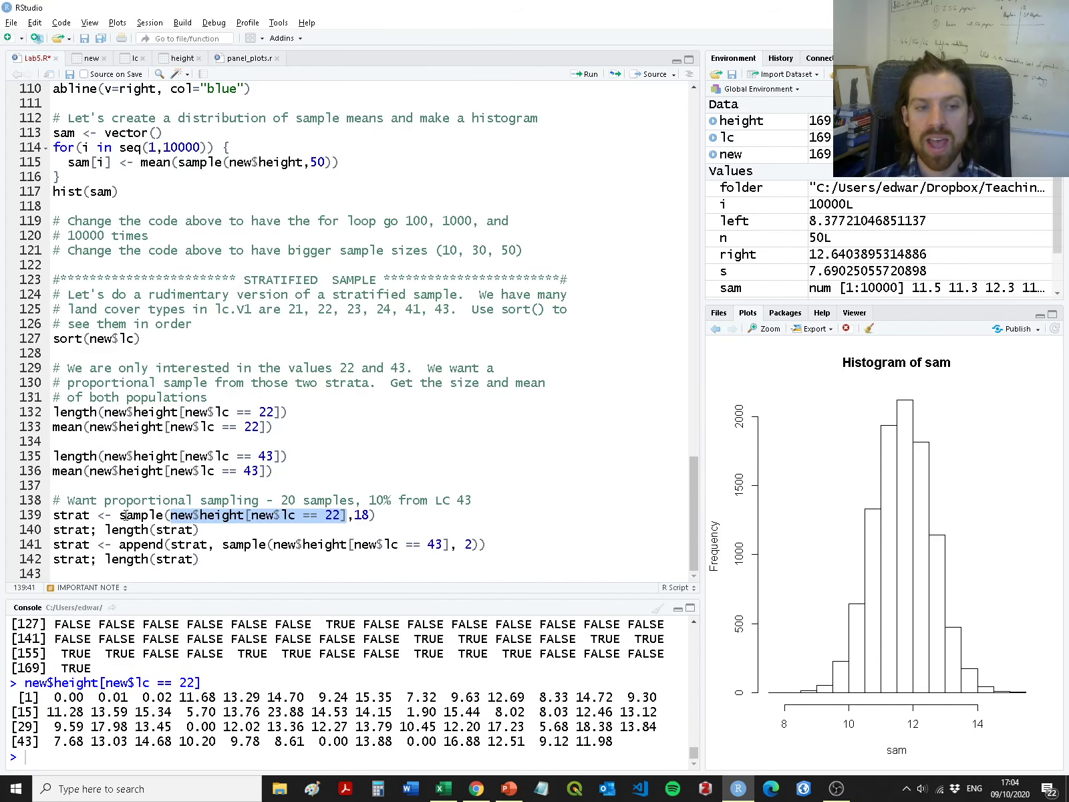
Run only sample(new$height[new$lc == 22],18) from line 139 nine times to compare random draws from land cover 22.
{"action": "left_click_drag", "start_coordinate": [121, 515], "coordinate": [383, 516]}
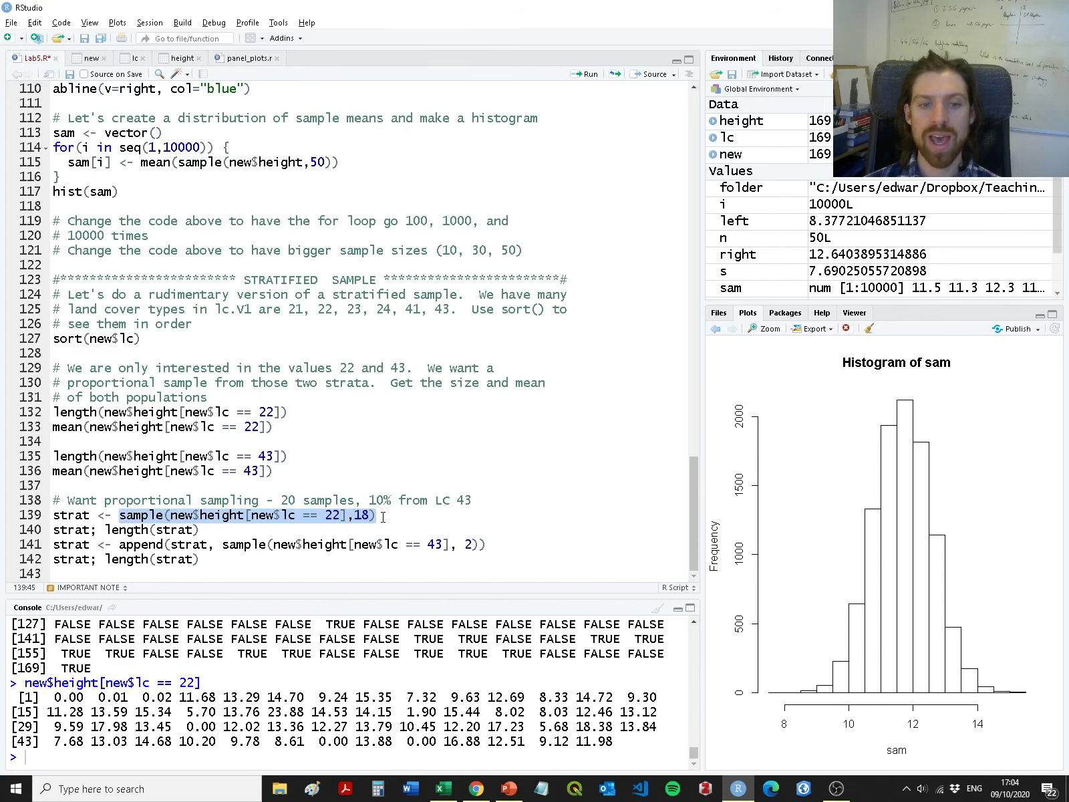
{"action": "key", "text": "ctrl+Return"}
{"action": "key", "text": "ctrl+Return"}
{"action": "key", "text": "ctrl+Return"}
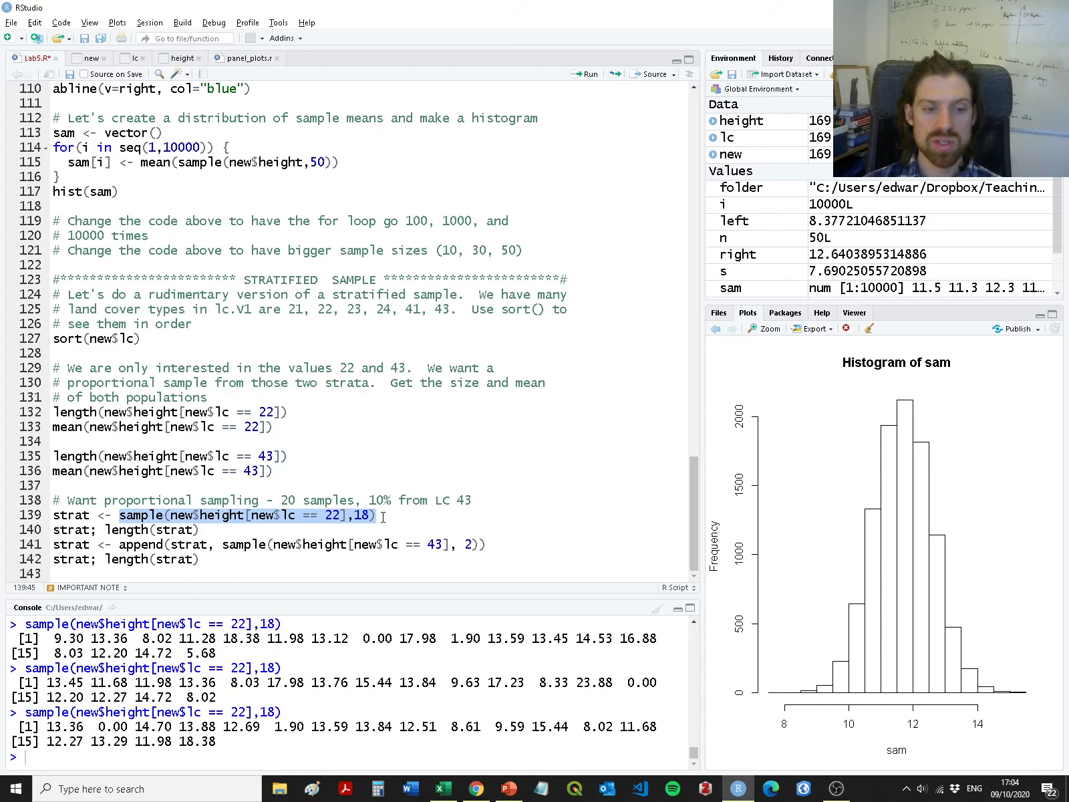
{"action": "key", "text": "ctrl+Return"}
{"action": "key", "text": "ctrl+Return"}
{"action": "key", "text": "ctrl+Return"}
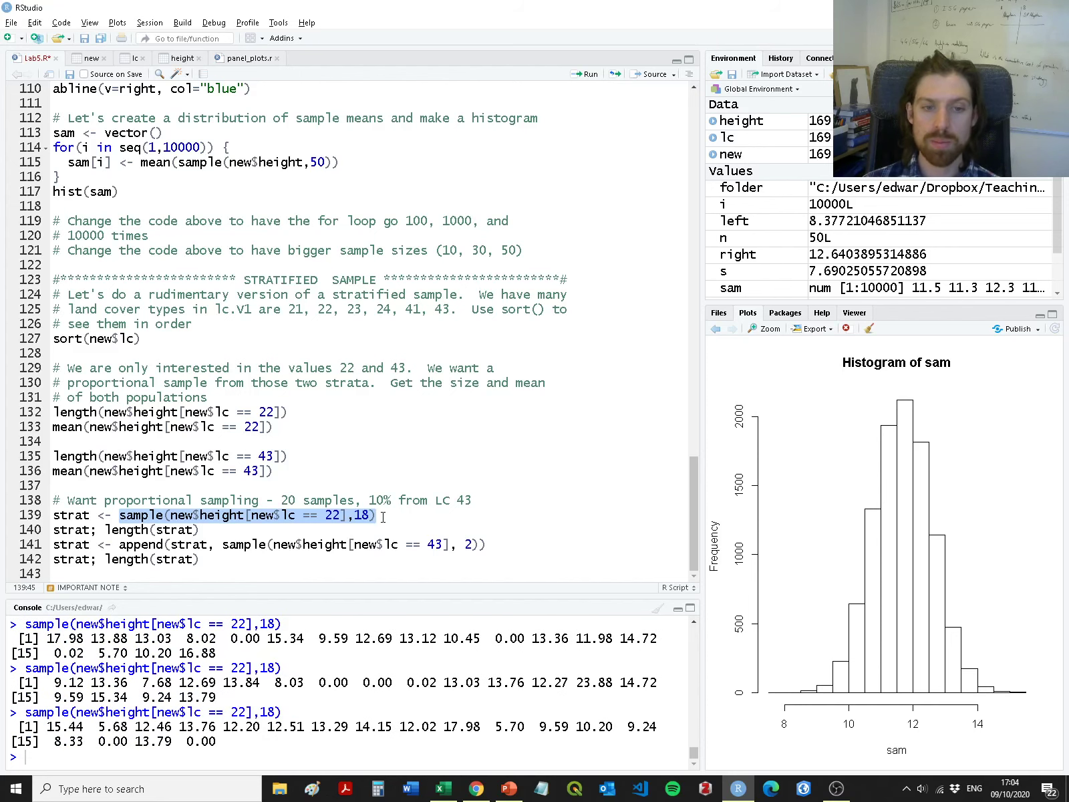
{"action": "key", "text": "ctrl+Return"}
{"action": "key", "text": "ctrl+Return"}
{"action": "key", "text": "ctrl+Return"}
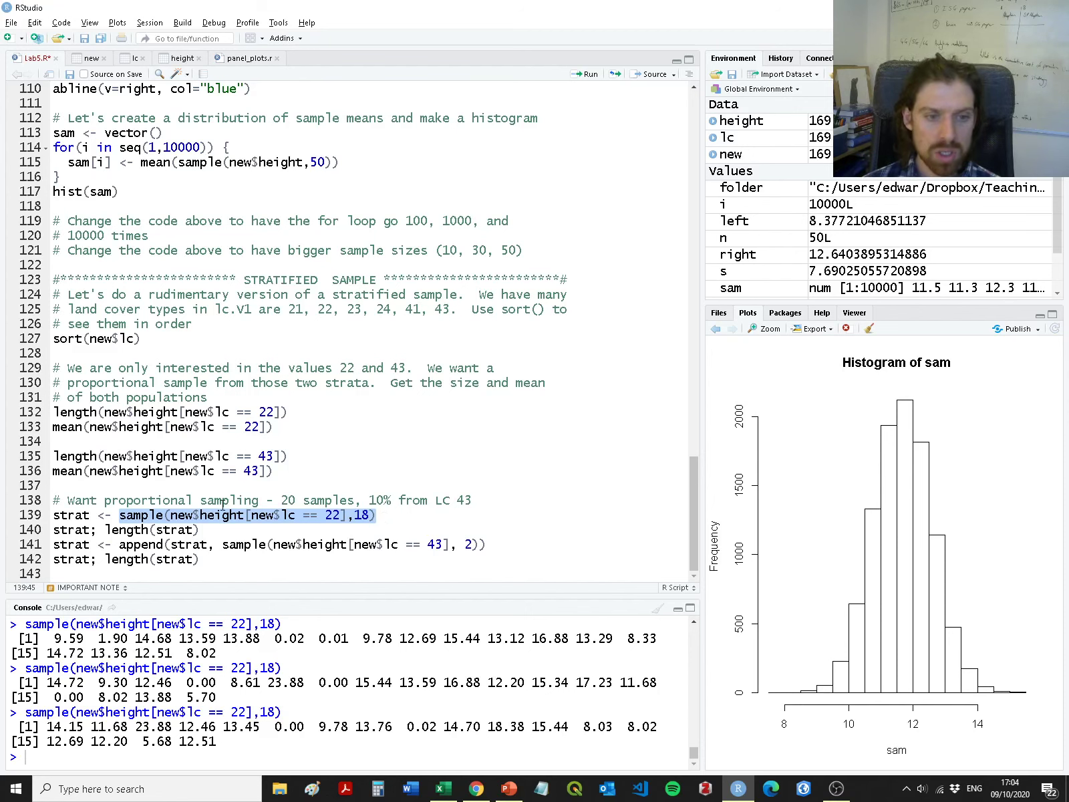
Run lines 139 and 140 to store the land cover 22 sample in strat, and highlight its printed values and length.
{"action": "left_click_drag", "start_coordinate": [200, 530], "coordinate": [53, 515]}
{"action": "key", "text": "ctrl+Return"}
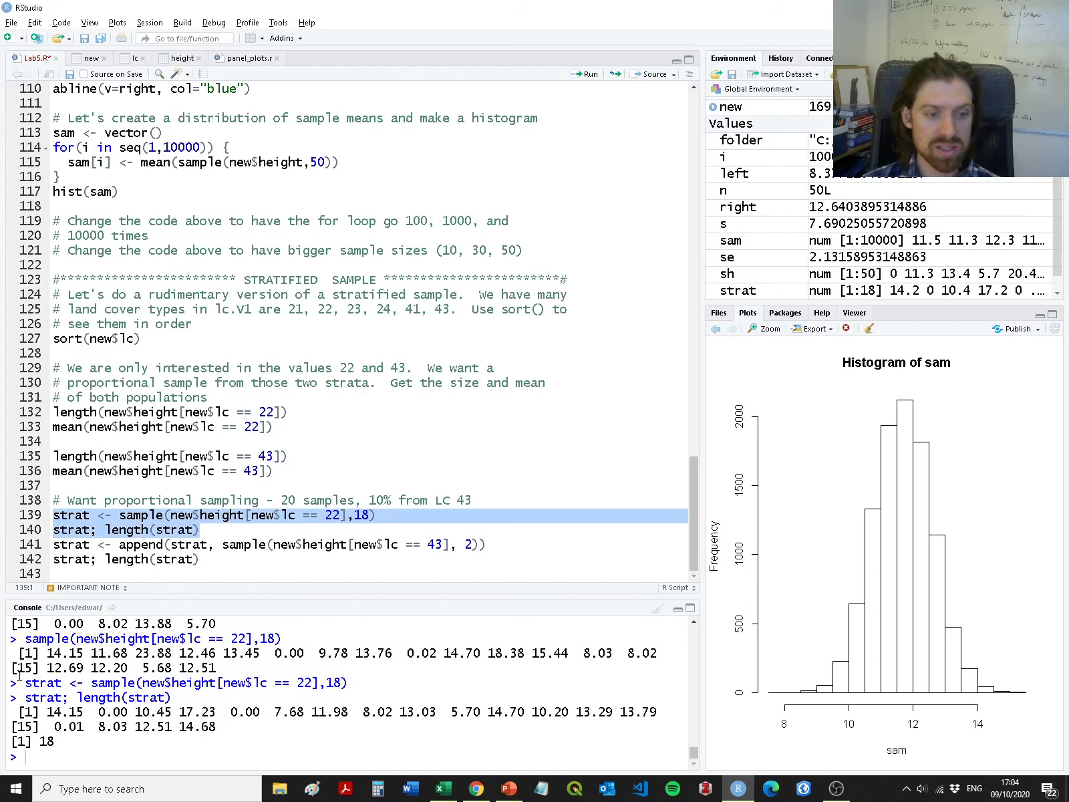
{"action": "left_click_drag", "start_coordinate": [49, 713], "coordinate": [245, 727]}
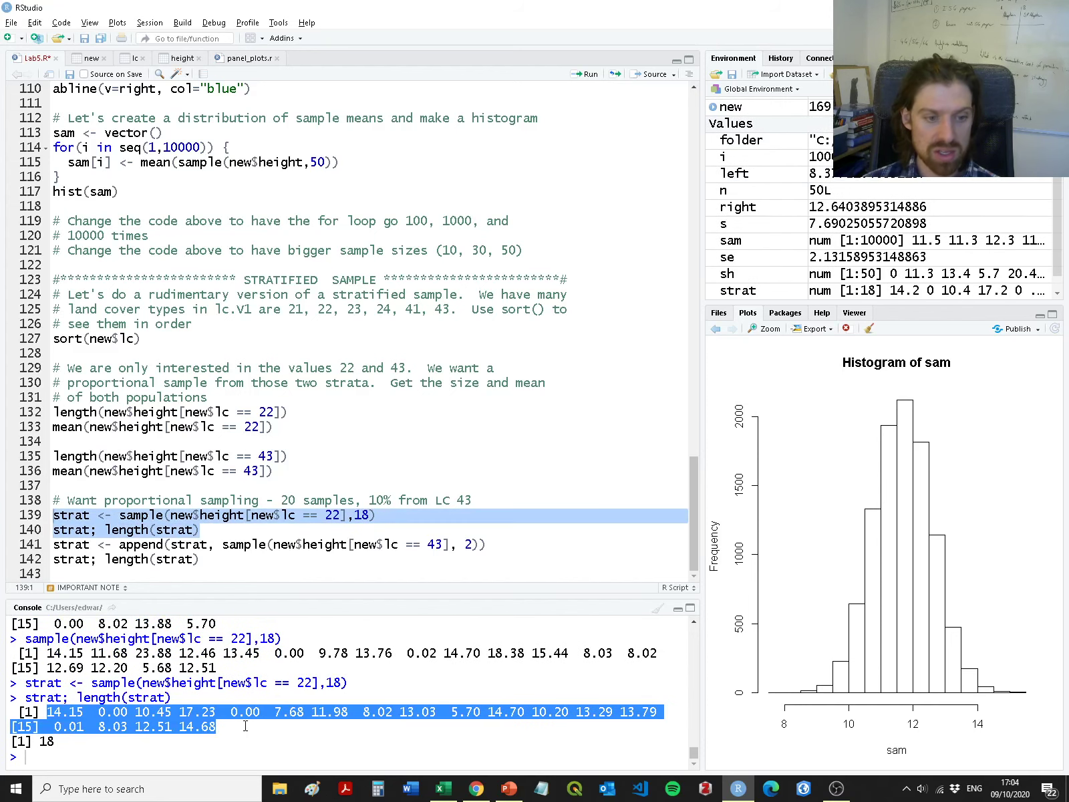
{"action": "left_click_drag", "start_coordinate": [58, 741], "coordinate": [12, 742]}
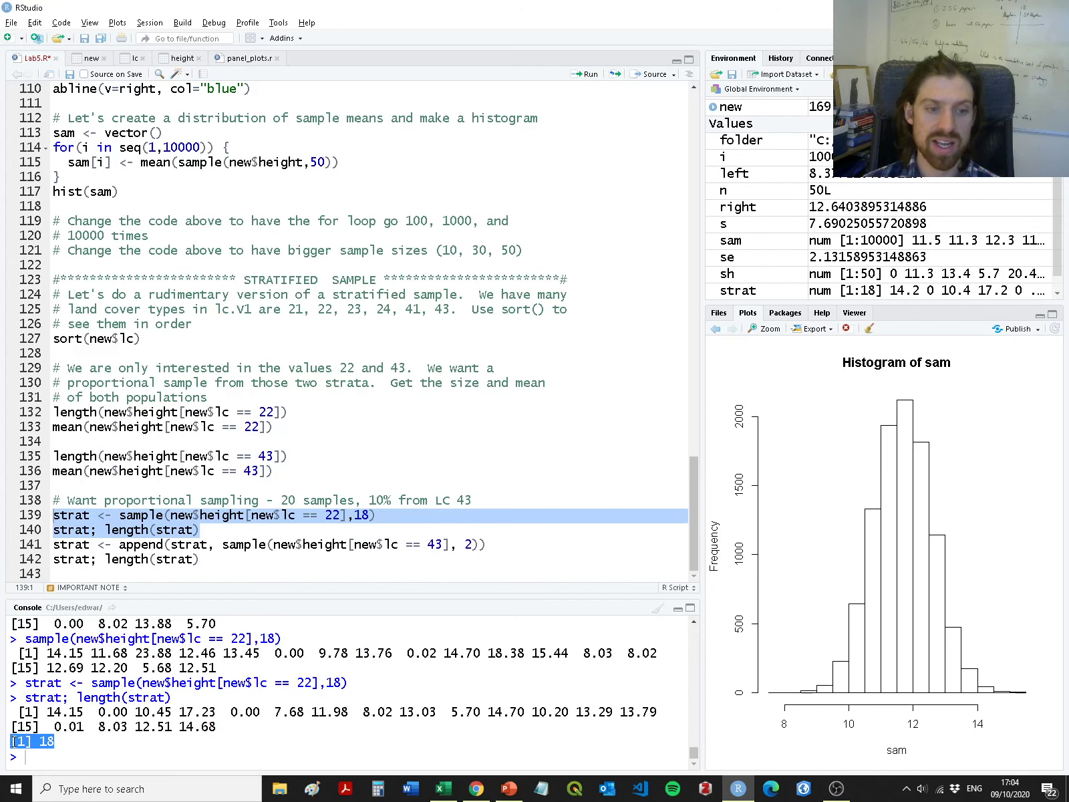
Highlight strat and length(strat) in line 140, and insert a space before the sample size 18 in line 139.
{"action": "double_click", "coordinate": [71, 530]}
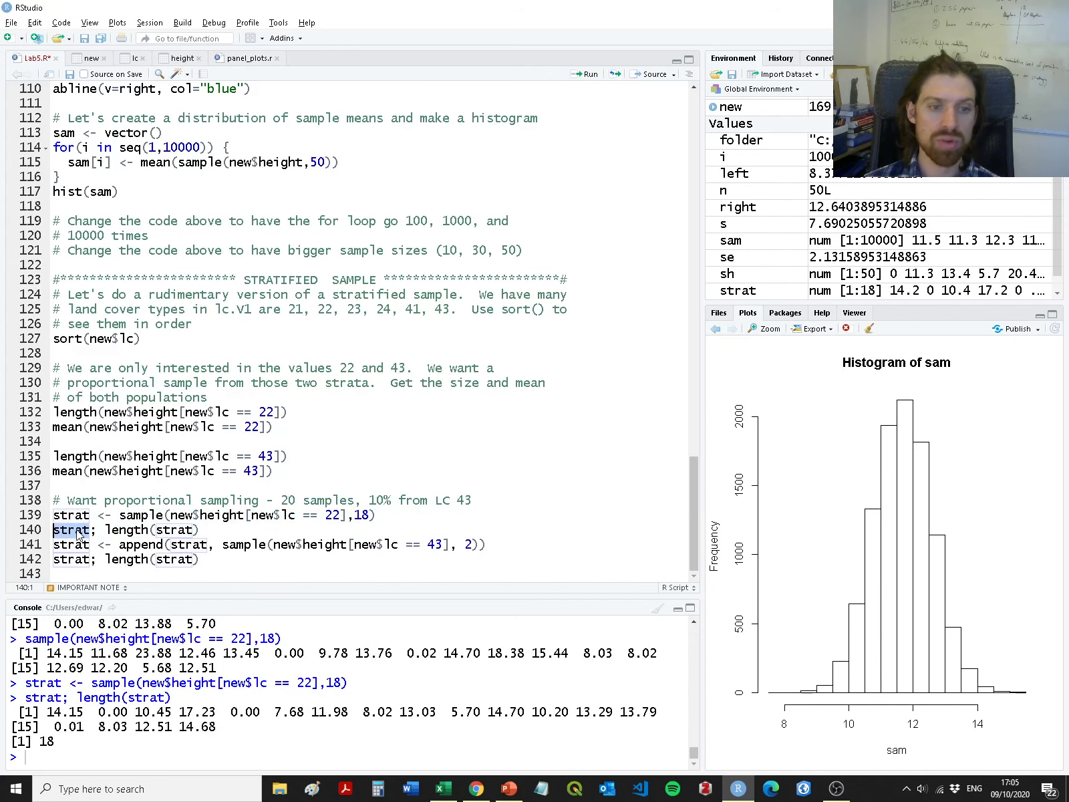
{"action": "left_click_drag", "start_coordinate": [105, 530], "coordinate": [222, 529]}
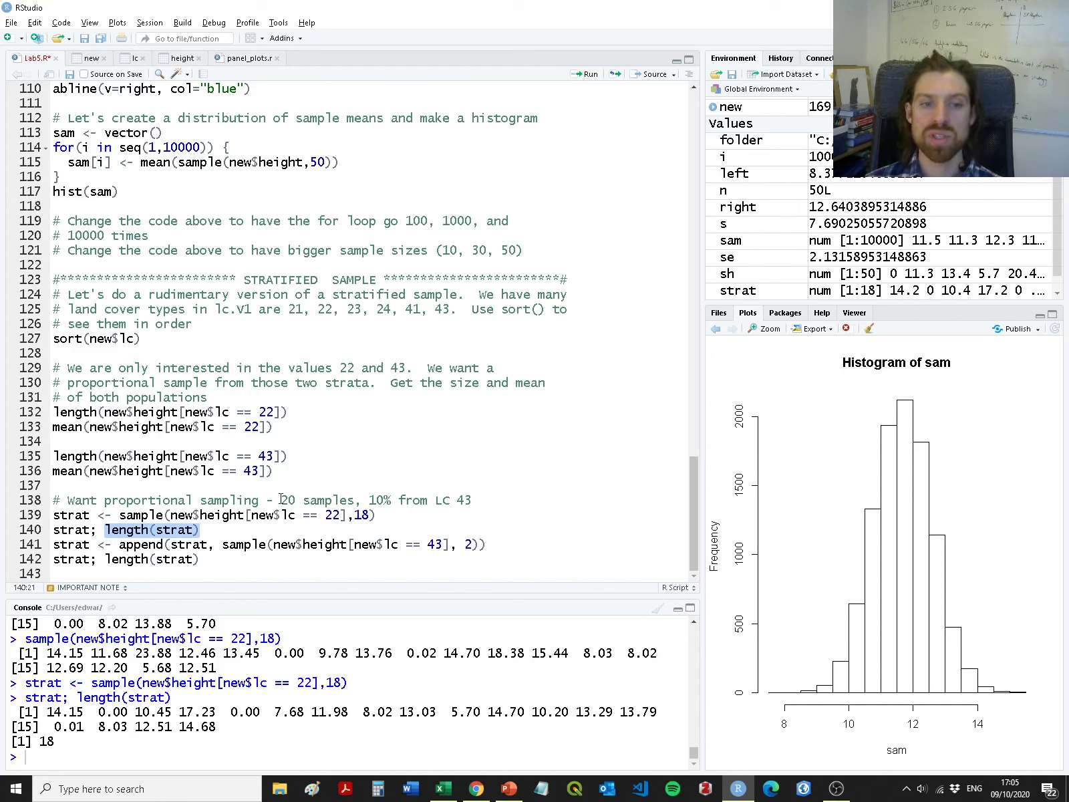
{"action": "left_click", "coordinate": [356, 519]}
{"action": "left_click_drag", "start_coordinate": [362, 515], "coordinate": [377, 516]}
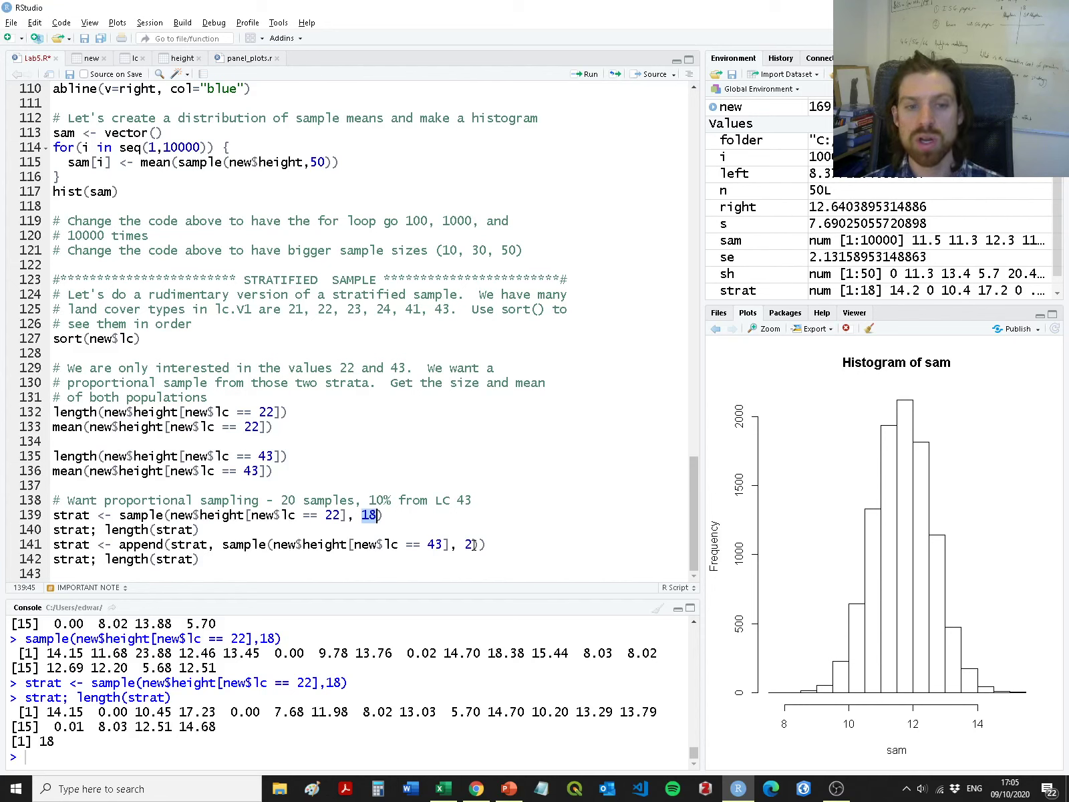
Run only sample(new$height[new$lc == 43], 2) from line 141 nine times to compare random draws from land cover 43.
{"action": "left_click_drag", "start_coordinate": [486, 545], "coordinate": [48, 544]}
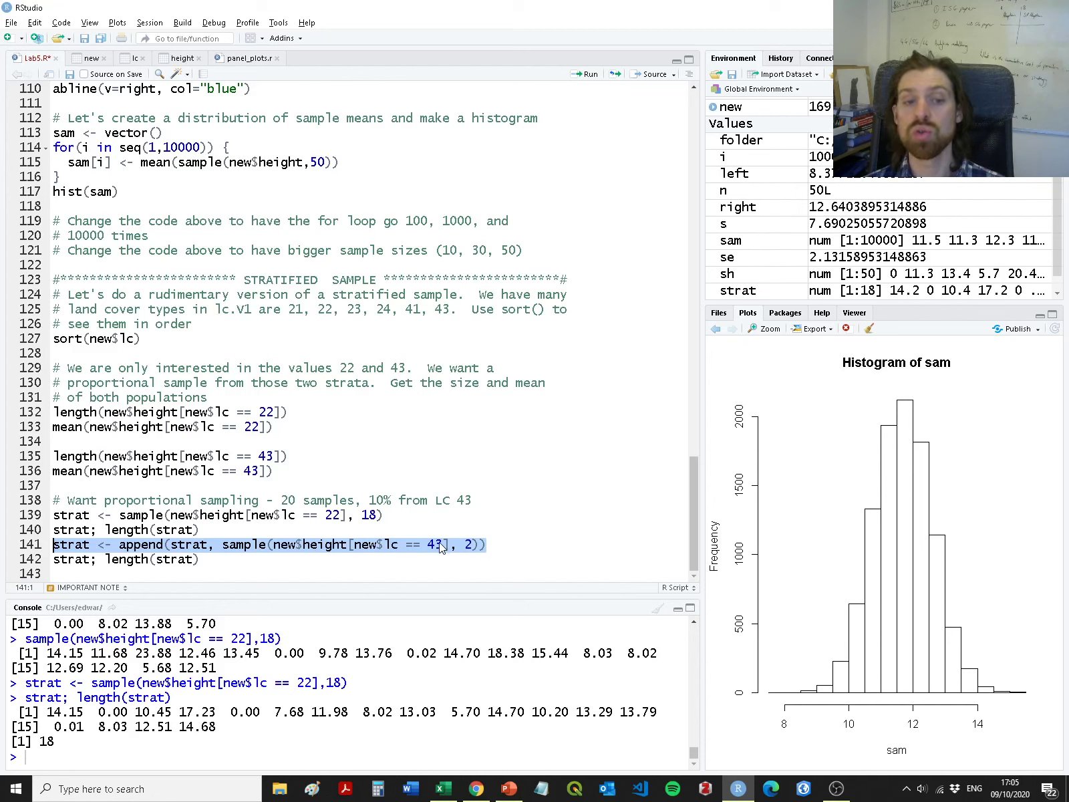
{"action": "left_click_drag", "start_coordinate": [223, 545], "coordinate": [481, 546]}
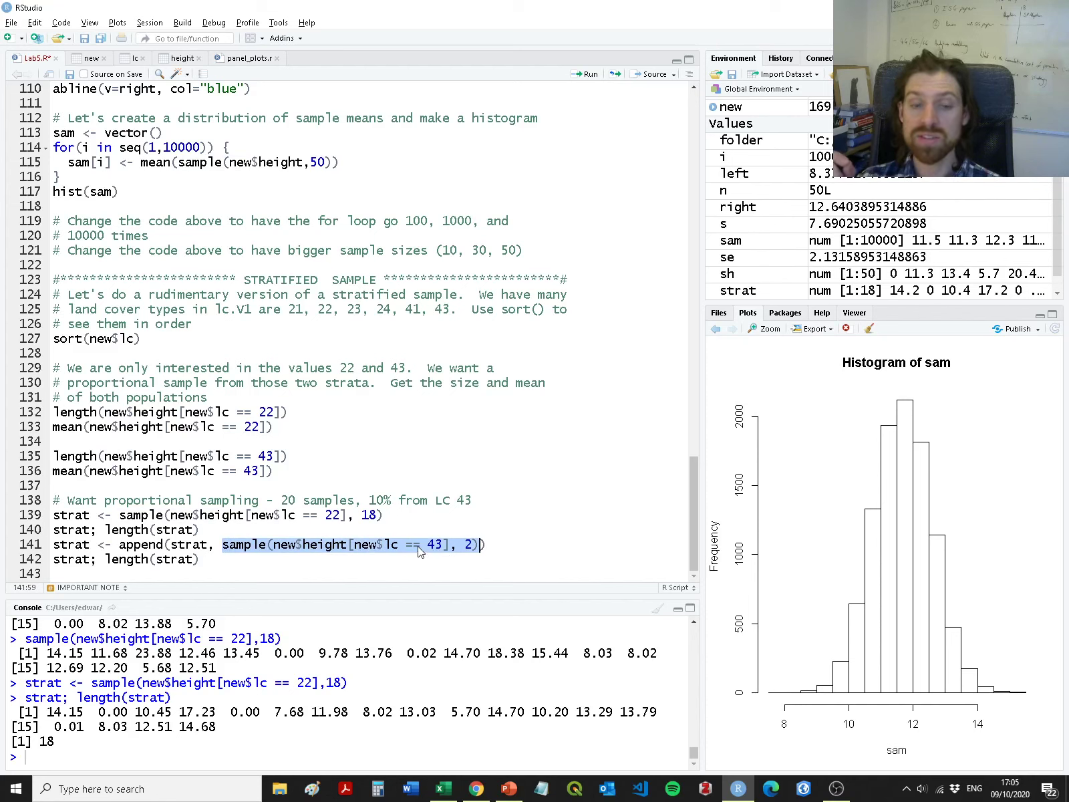
{"action": "key", "text": "ctrl+Return"}
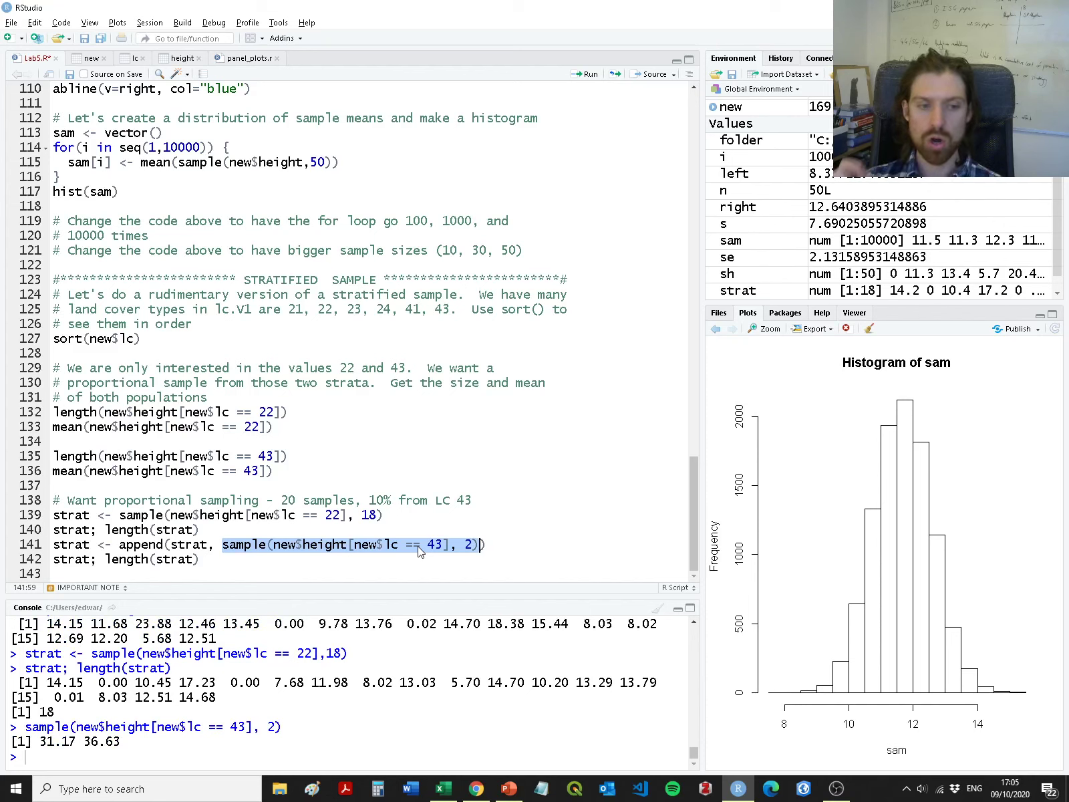
{"action": "key", "text": "ctrl+Return"}
{"action": "key", "text": "ctrl+Return"}
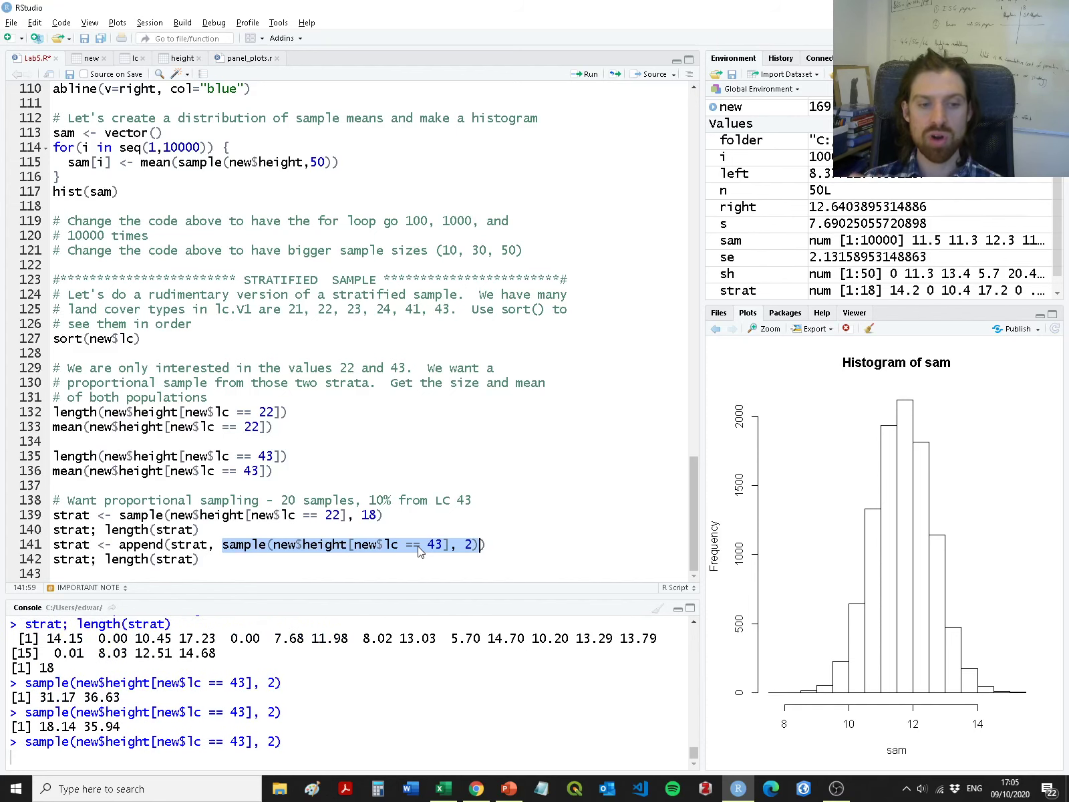
{"action": "key", "text": "ctrl+Return"}
{"action": "key", "text": "ctrl+Return"}
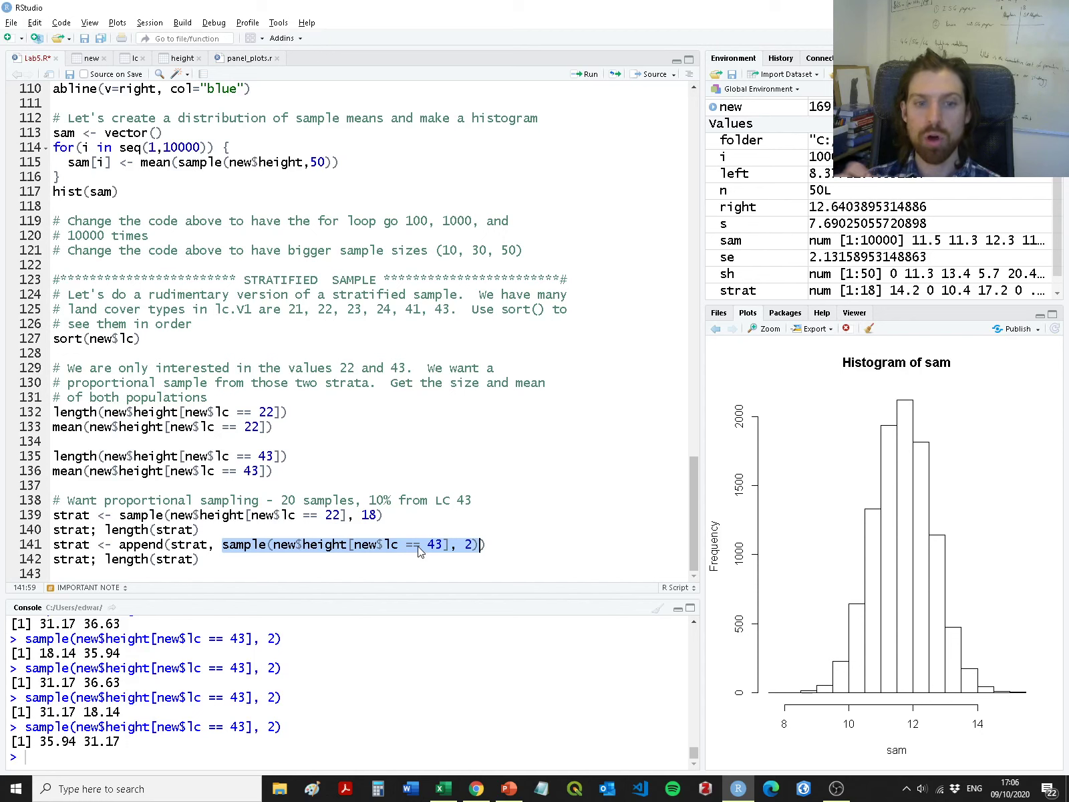
{"action": "key", "text": "ctrl+Return"}
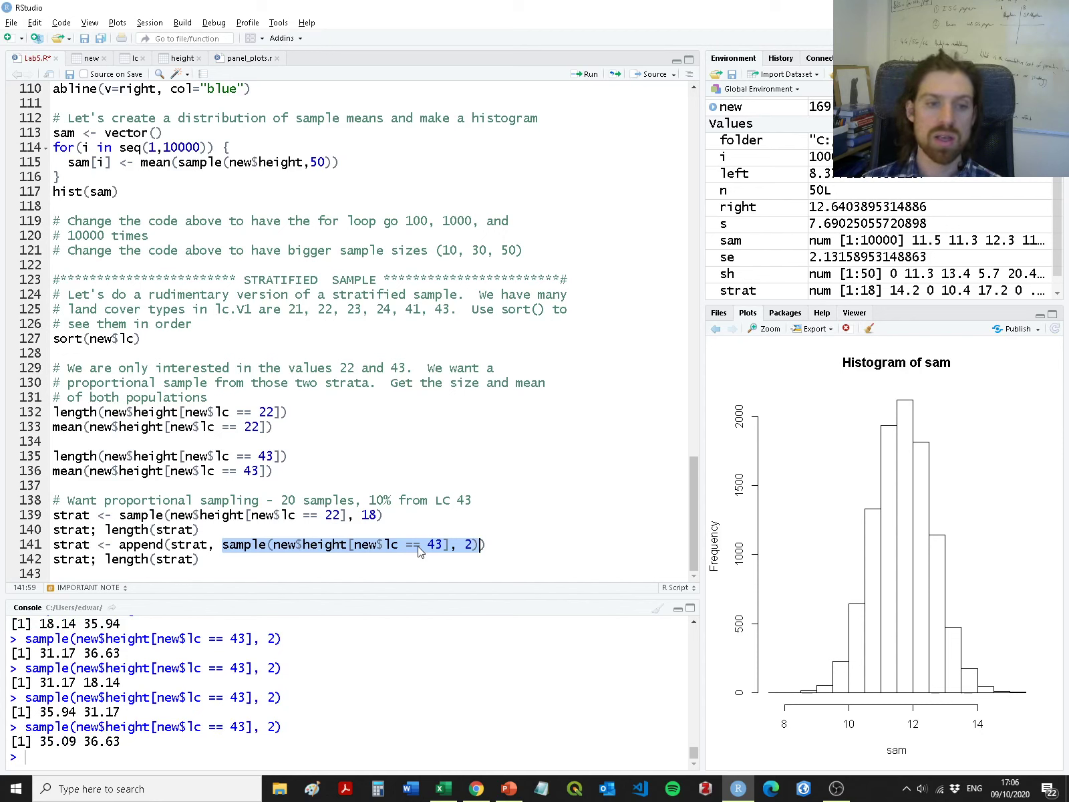
{"action": "key", "text": "ctrl+Return"}
{"action": "key", "text": "ctrl+Return"}
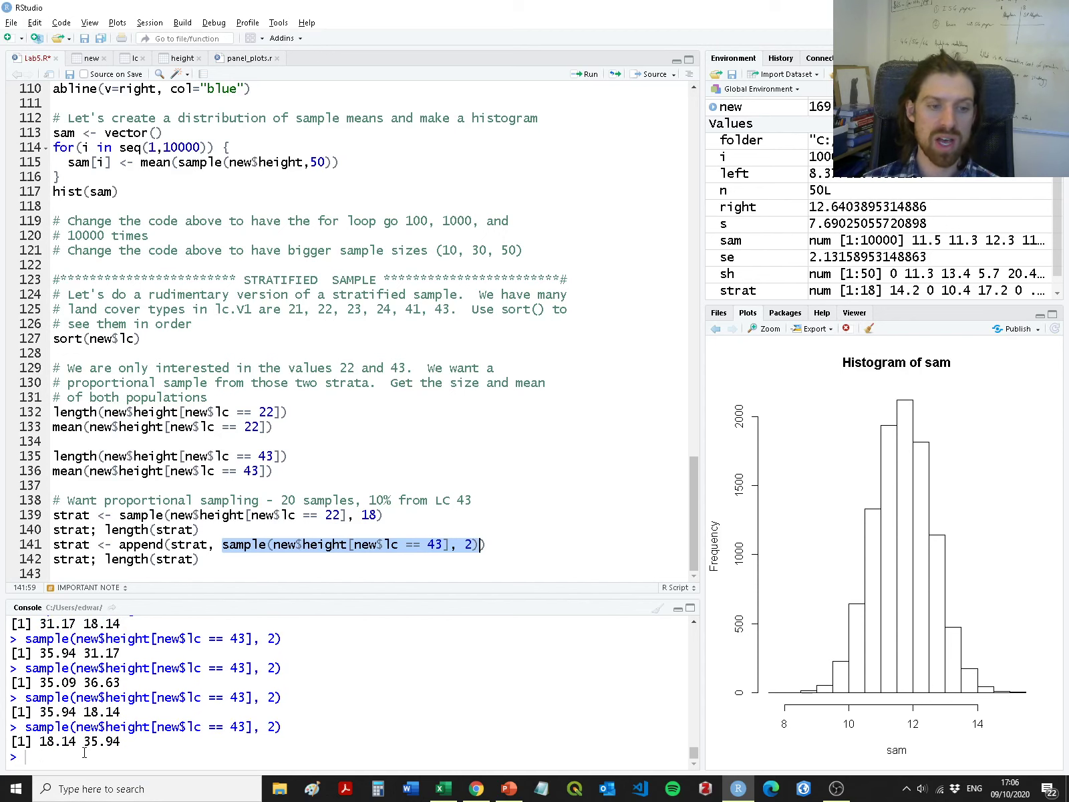
{"action": "key", "text": "ctrl+Return"}
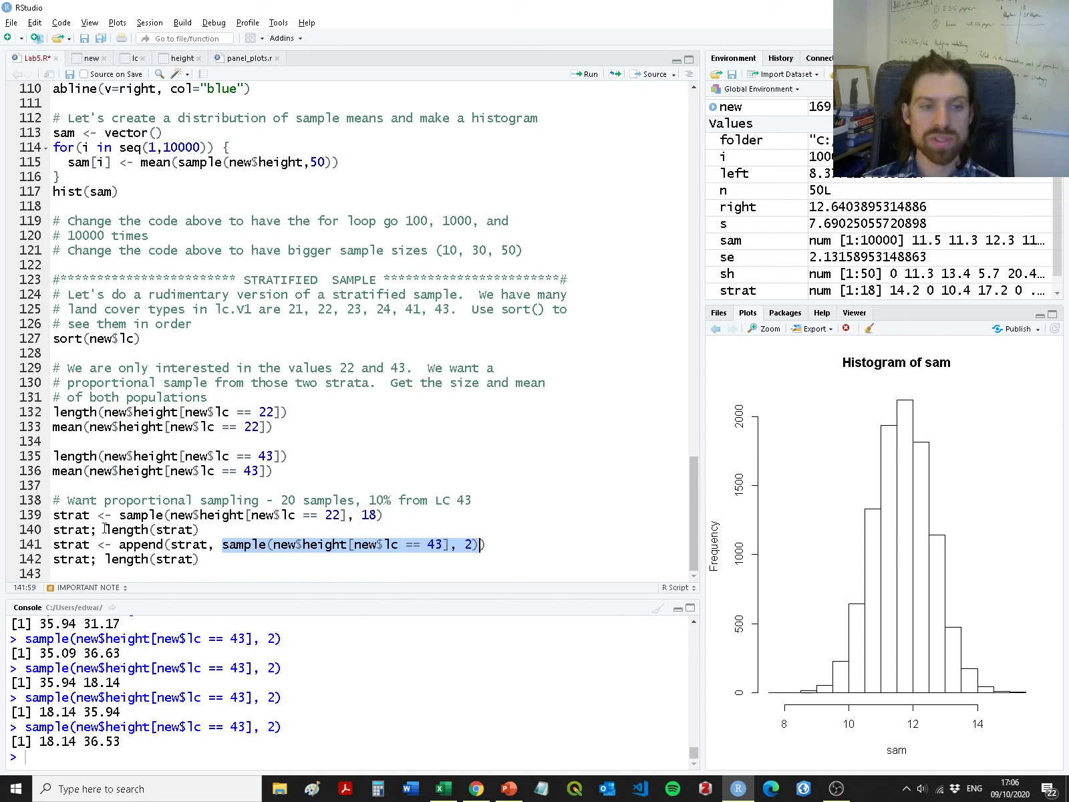
Check strat among the environment values and run line 141 to append two sampled land cover 43 heights to it.
{"action": "double_click", "coordinate": [73, 529]}
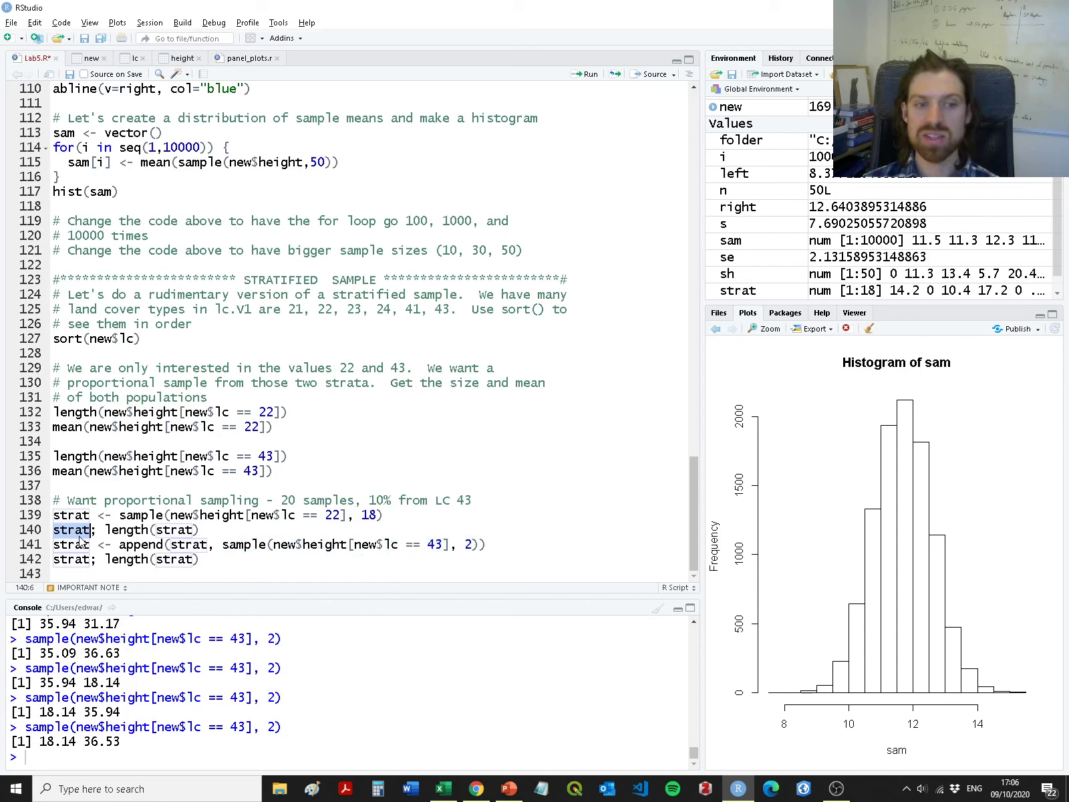
{"action": "scroll", "coordinate": [811, 227], "scroll_direction": "up", "scroll_amount": 1}
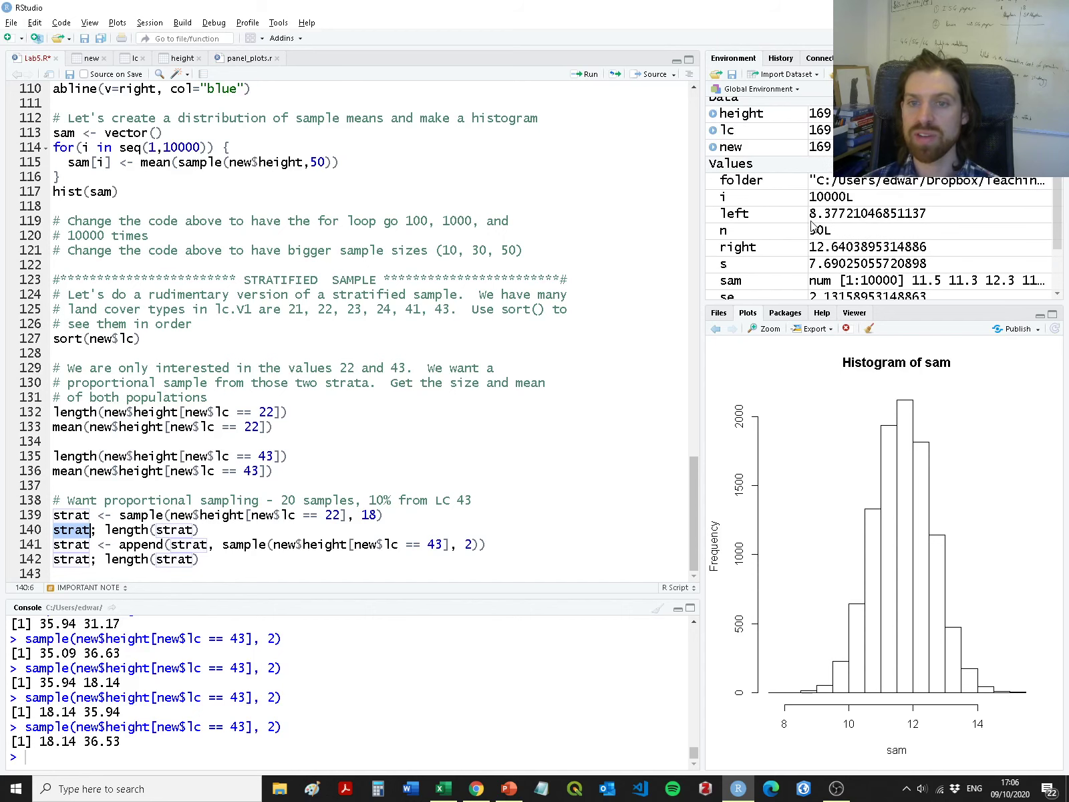
{"action": "scroll", "coordinate": [814, 227], "scroll_direction": "down", "scroll_amount": 2}
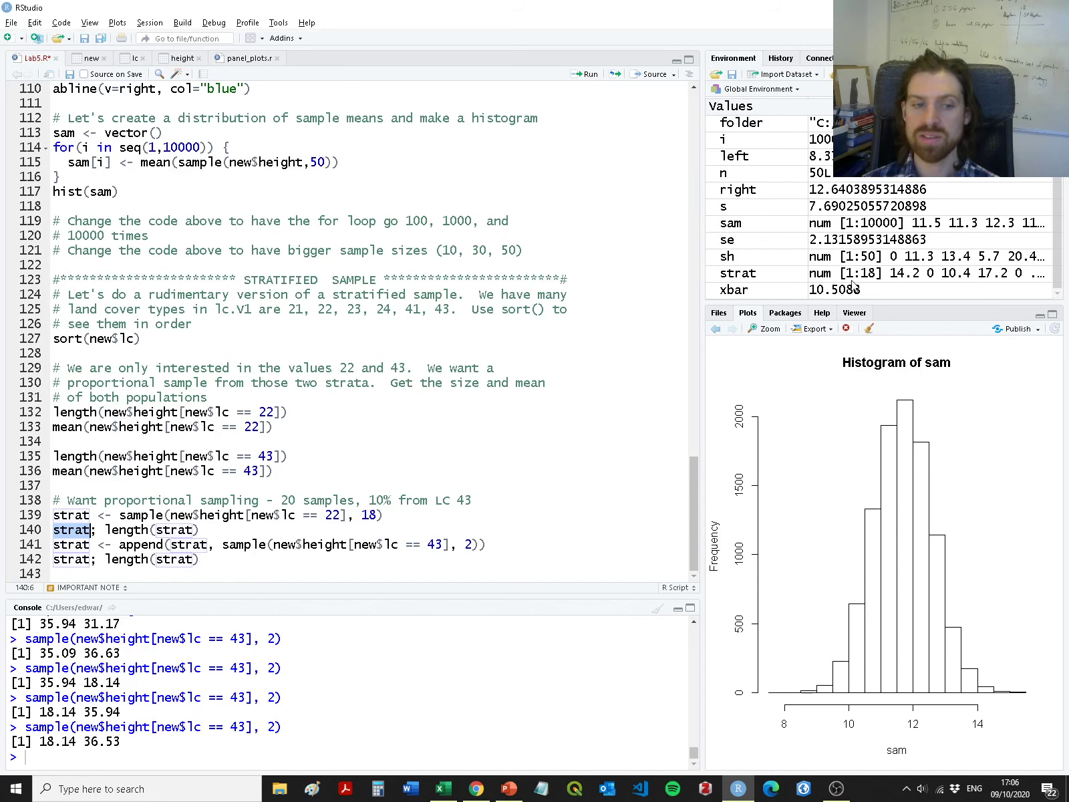
{"action": "left_click_drag", "start_coordinate": [119, 545], "coordinate": [519, 547]}
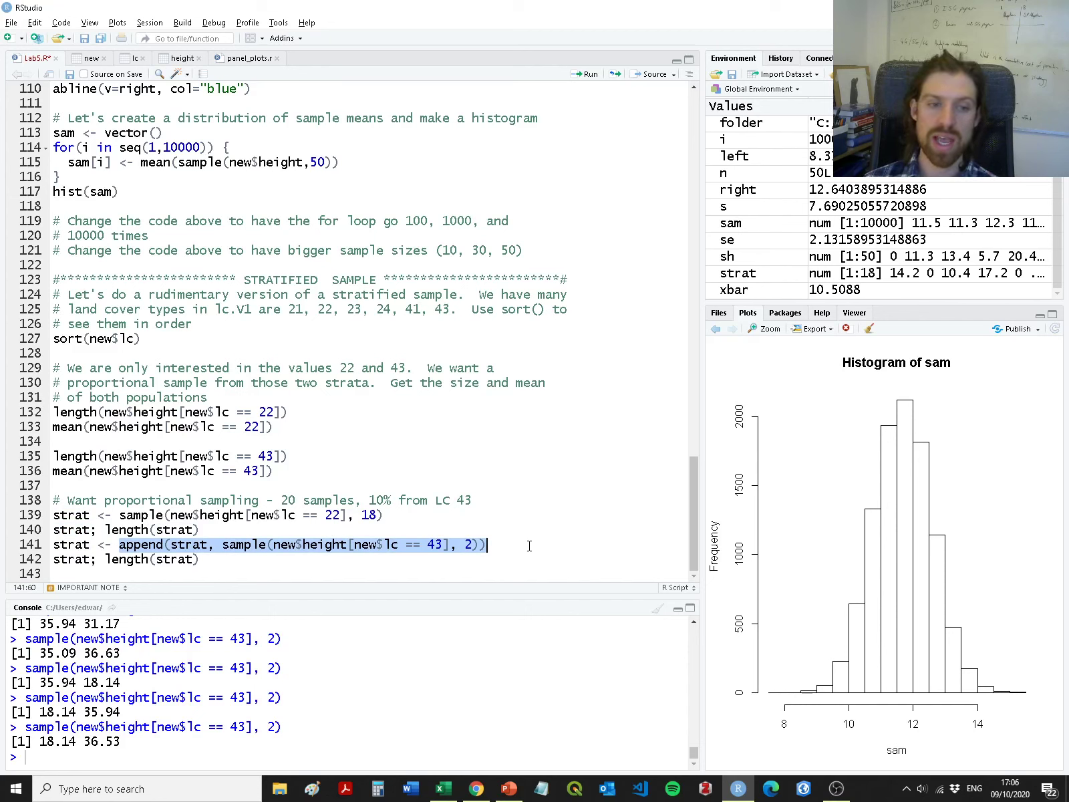
{"action": "left_click_drag", "start_coordinate": [527, 545], "coordinate": [7, 521]}
{"action": "left_click", "coordinate": [73, 545]}
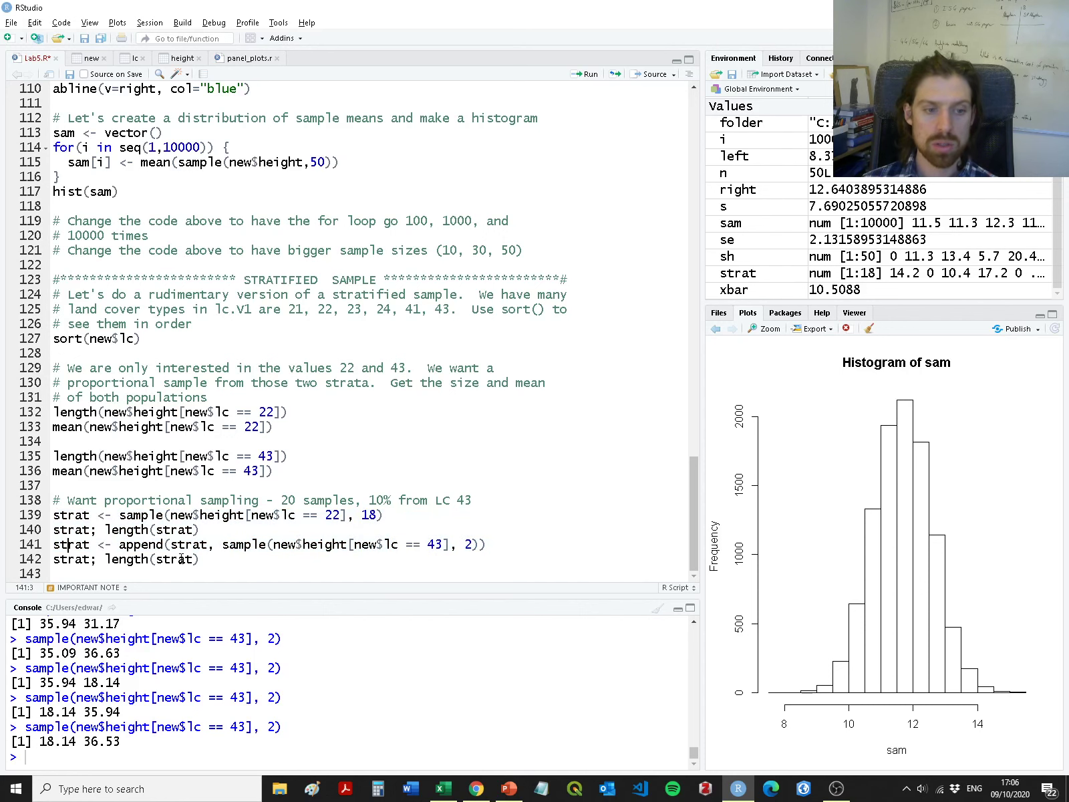
{"action": "key", "text": "ctrl+Return"}
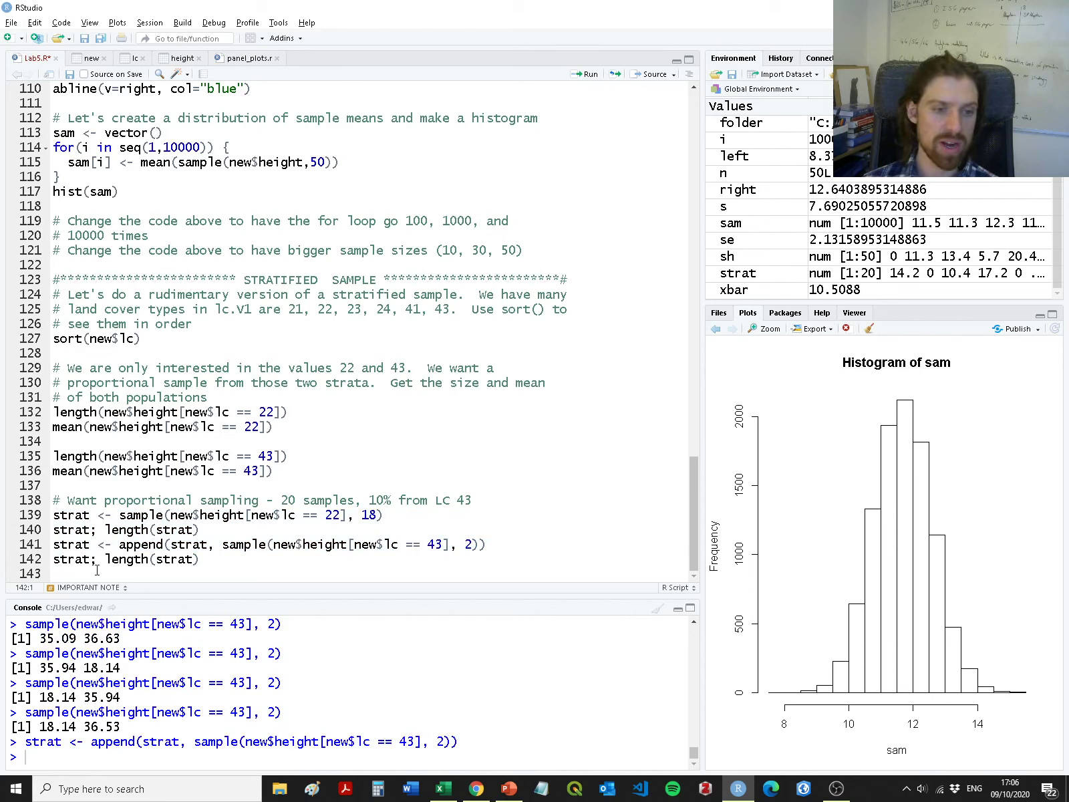
Run line 142 to print strat and its length, and highlight the land cover 22 values and the two appended land cover 43 values.
{"action": "key", "text": "ctrl+Return"}
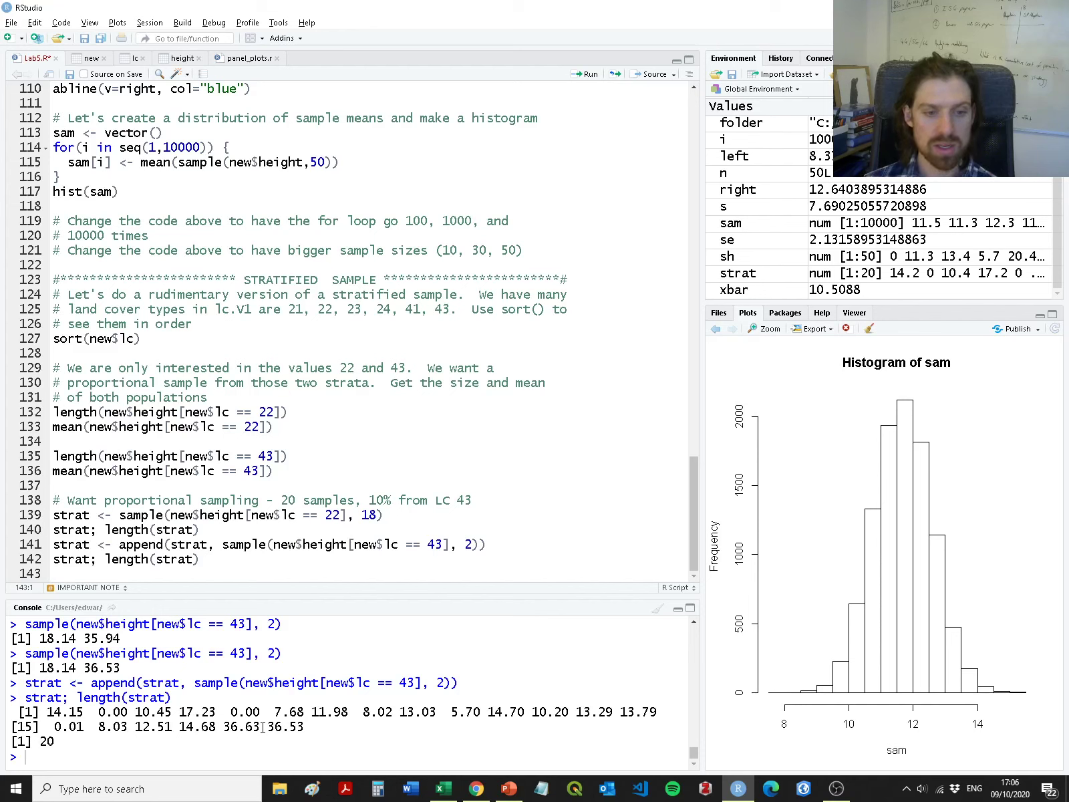
{"action": "left_click_drag", "start_coordinate": [215, 726], "coordinate": [10, 624]}
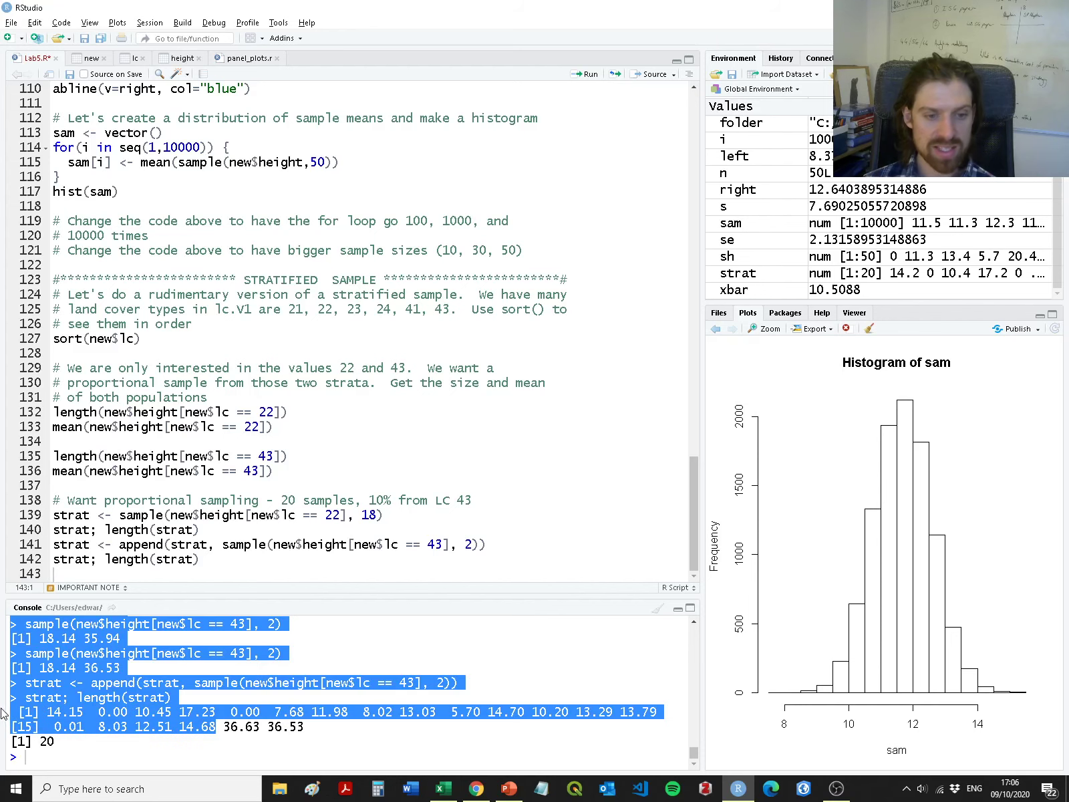
{"action": "left_click_drag", "start_coordinate": [1, 722], "coordinate": [10, 712]}
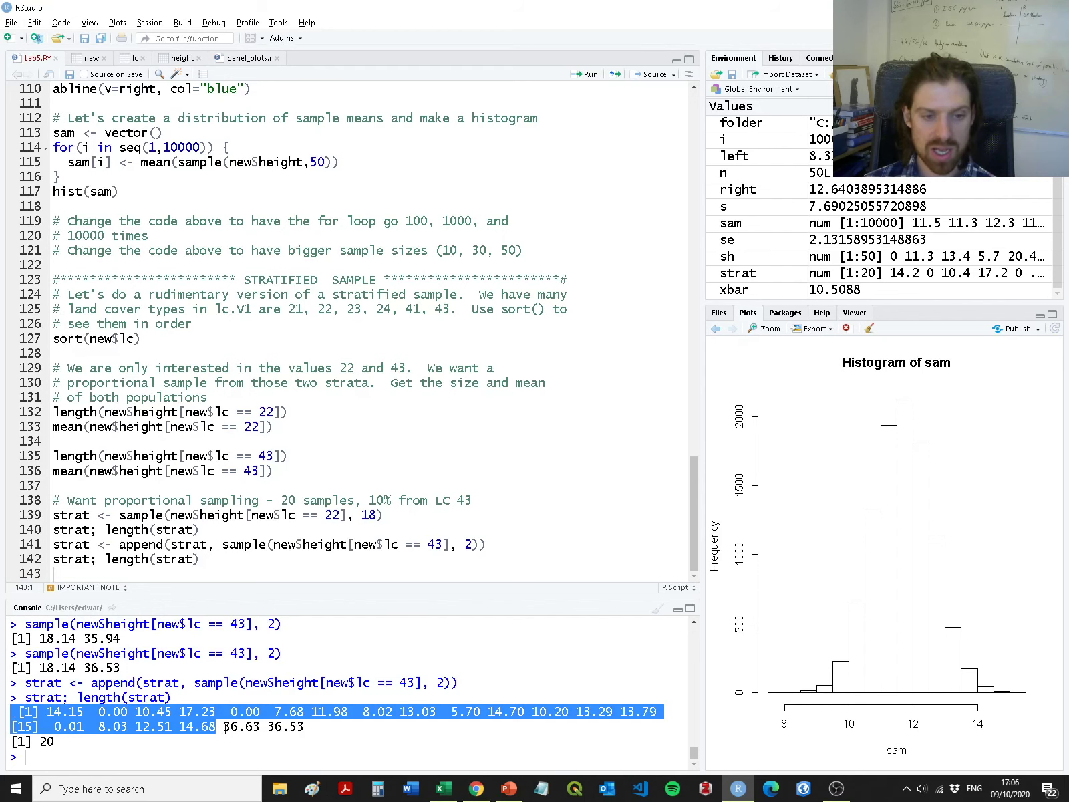
{"action": "left_click_drag", "start_coordinate": [223, 726], "coordinate": [304, 727]}
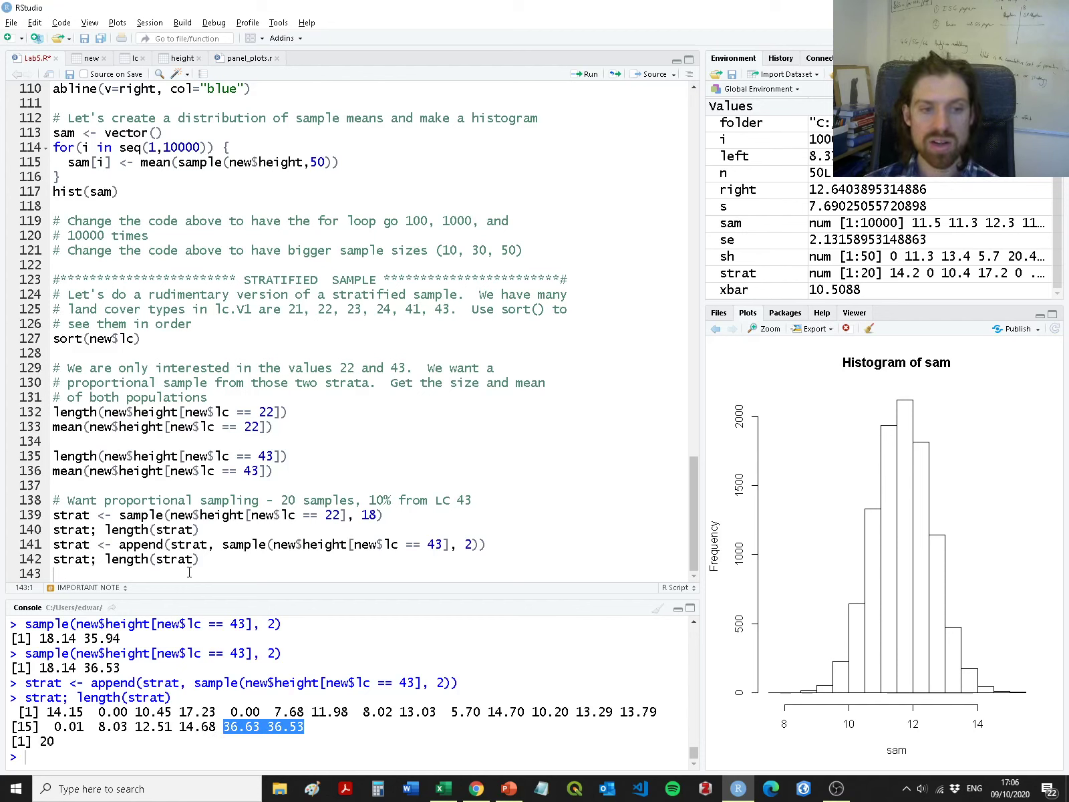
Highlight length(strat) in line 142 and compare it with the "20 samples" wording in the line 138 comment.
{"action": "left_click_drag", "start_coordinate": [111, 560], "coordinate": [231, 560]}
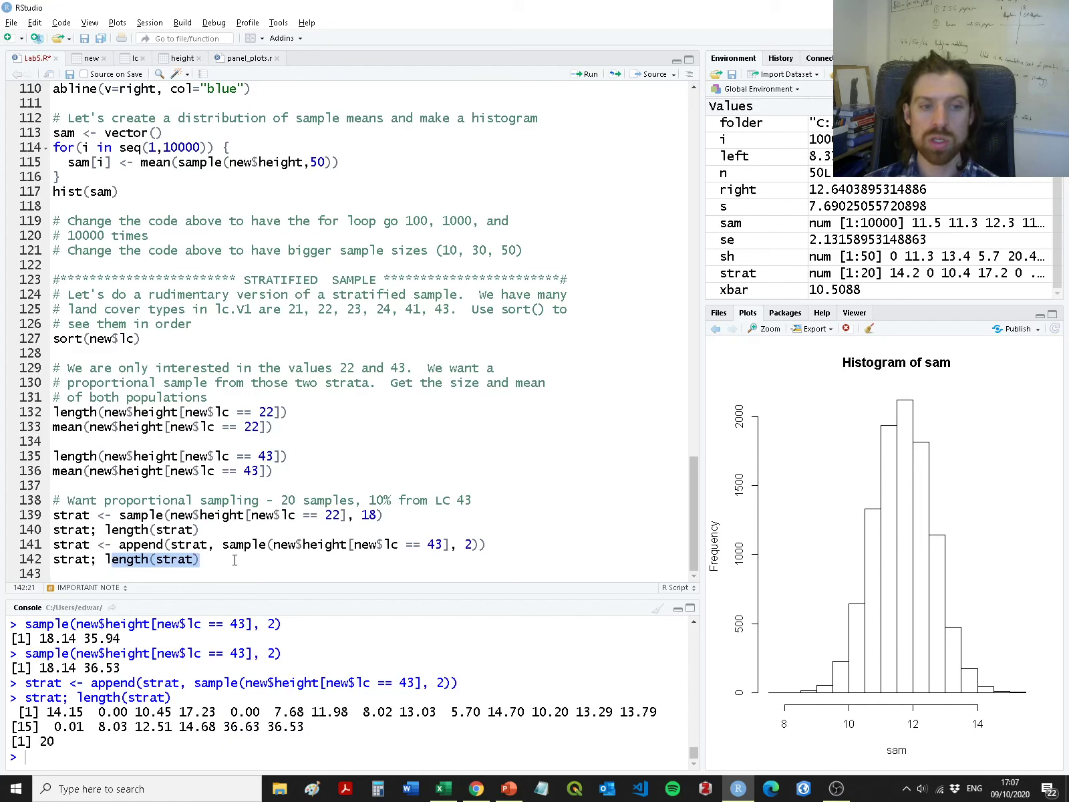
{"action": "left_click_drag", "start_coordinate": [105, 560], "coordinate": [226, 560]}
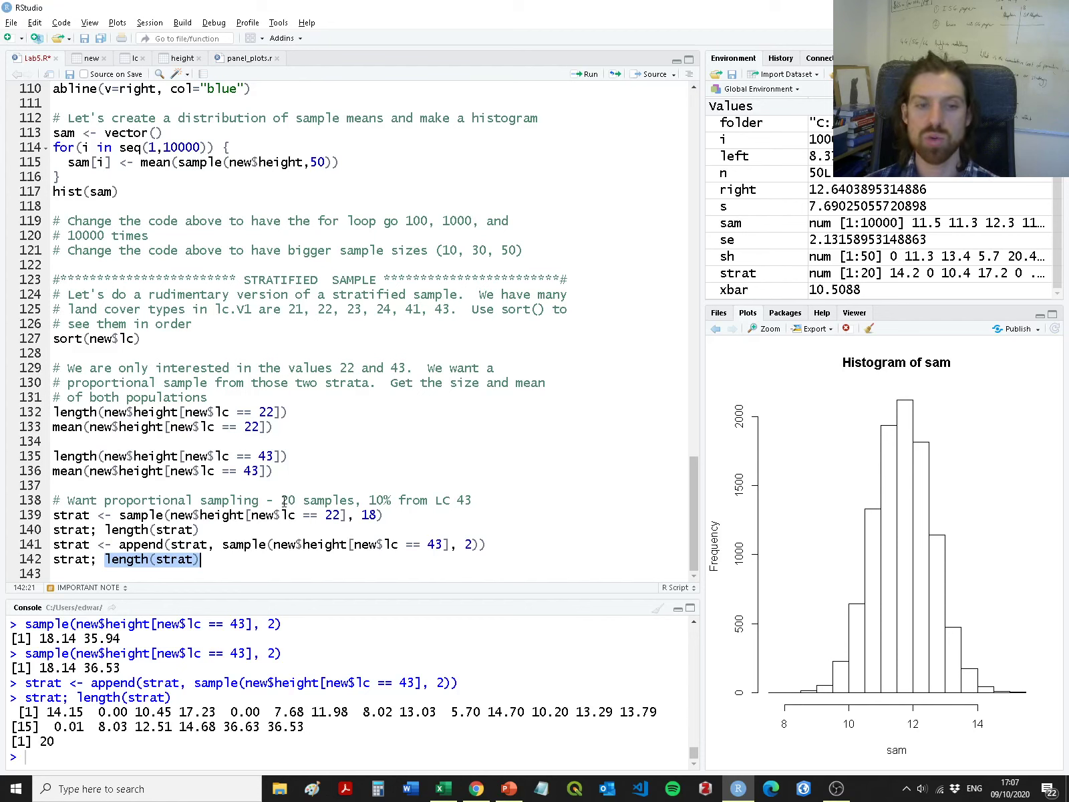
{"action": "left_click_drag", "start_coordinate": [281, 501], "coordinate": [356, 501]}
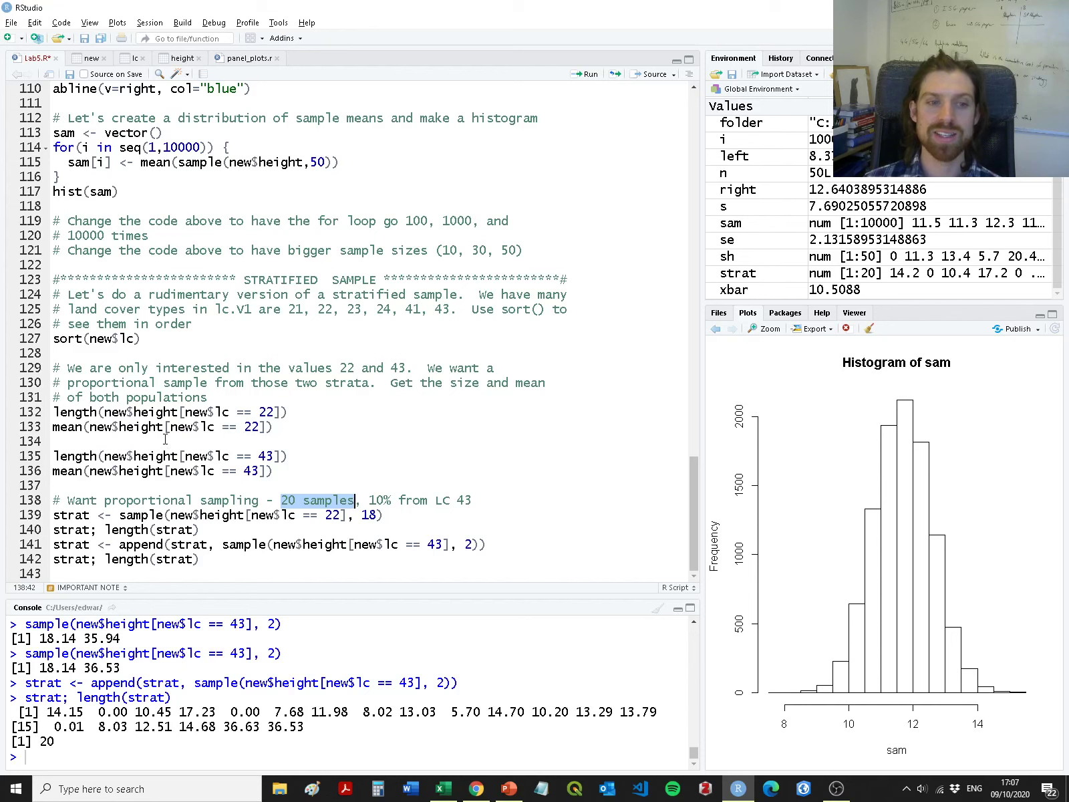
Run only new$height[new$lc == 22] from line 132 to list all land cover 22 heights, and save the Lab5.R script.
{"action": "left_click_drag", "start_coordinate": [105, 412], "coordinate": [284, 411]}
{"action": "key", "text": "ctrl+Return"}
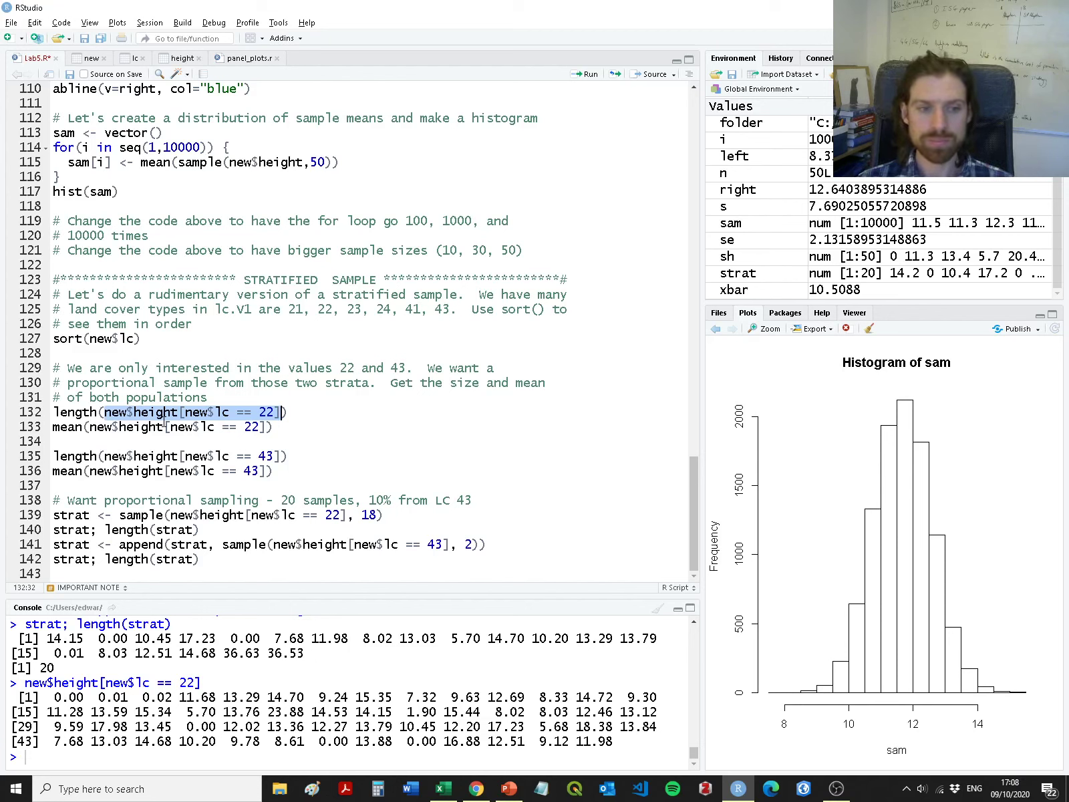
{"action": "left_click", "coordinate": [220, 570]}
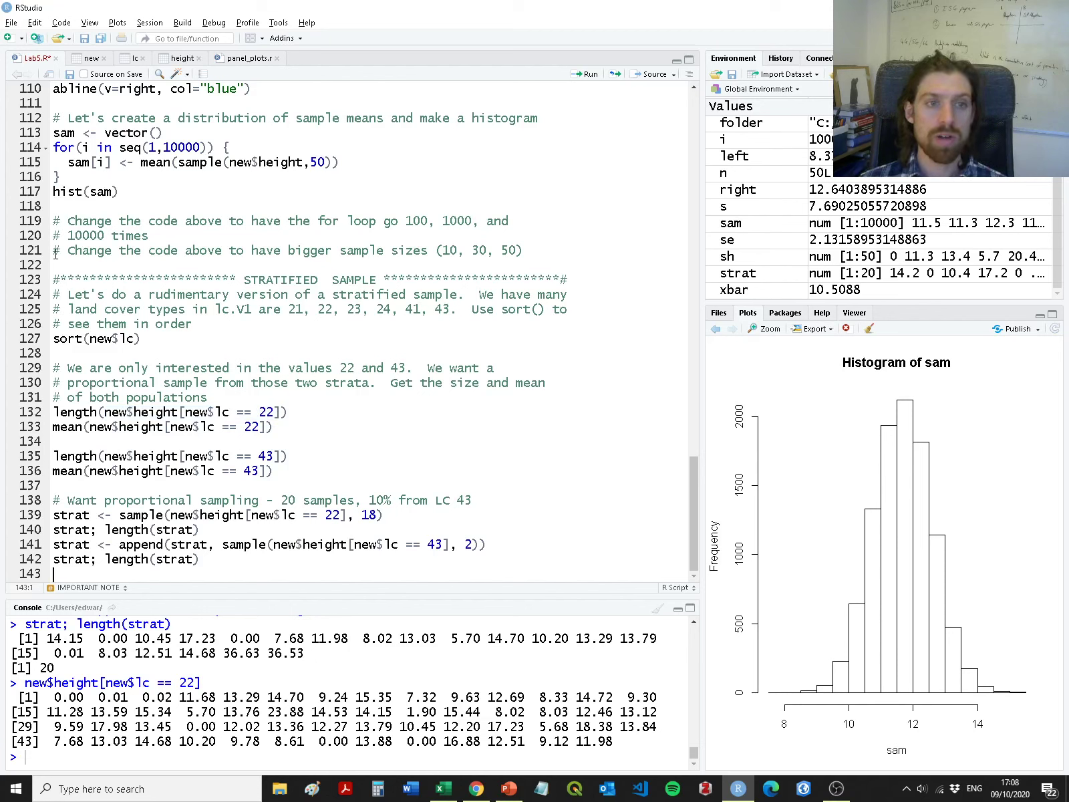
{"action": "left_click", "coordinate": [70, 74]}
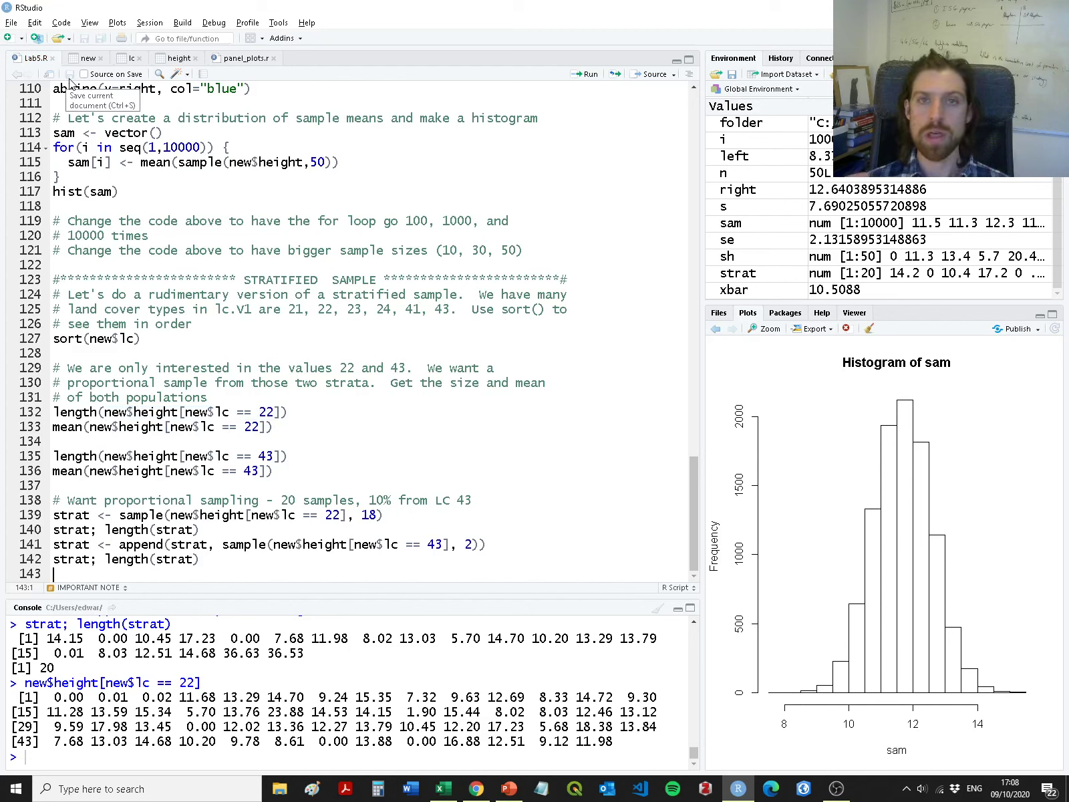